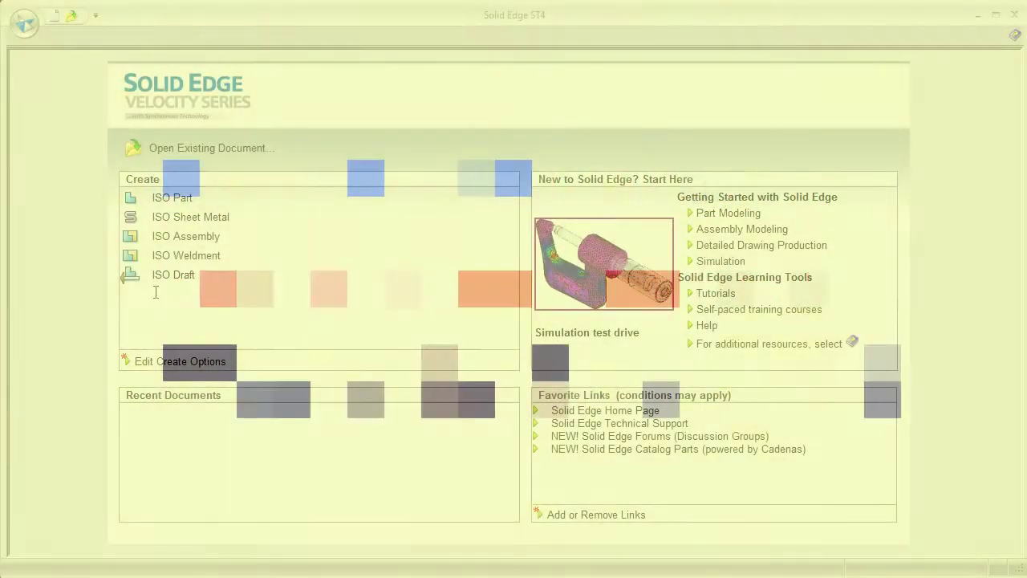
Create a new ISO part (Part2) and transition it from Synchronous to Ordered modeling.
{"action": "left_click", "coordinate": [167, 201]}
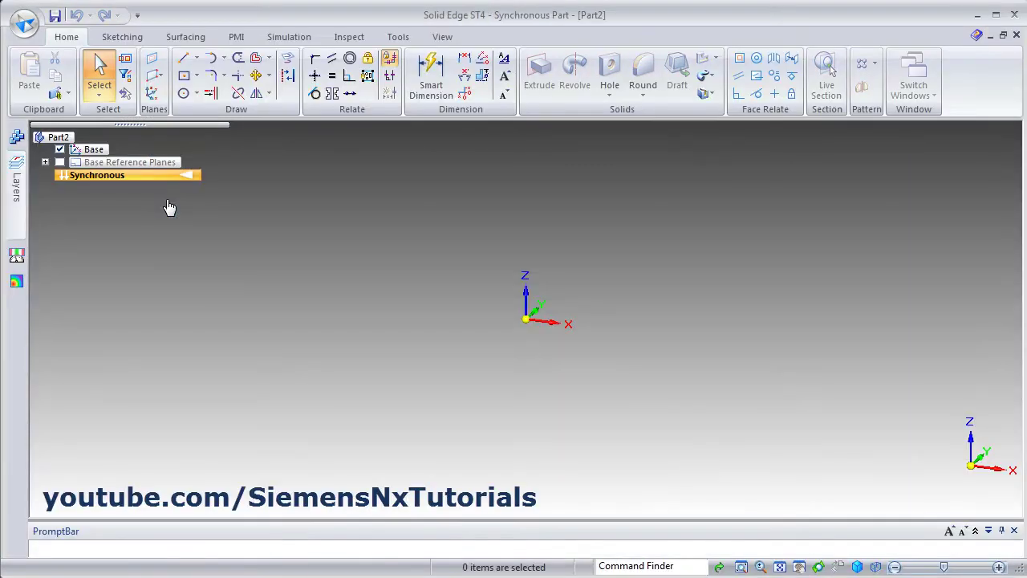
{"action": "right_click", "coordinate": [123, 175]}
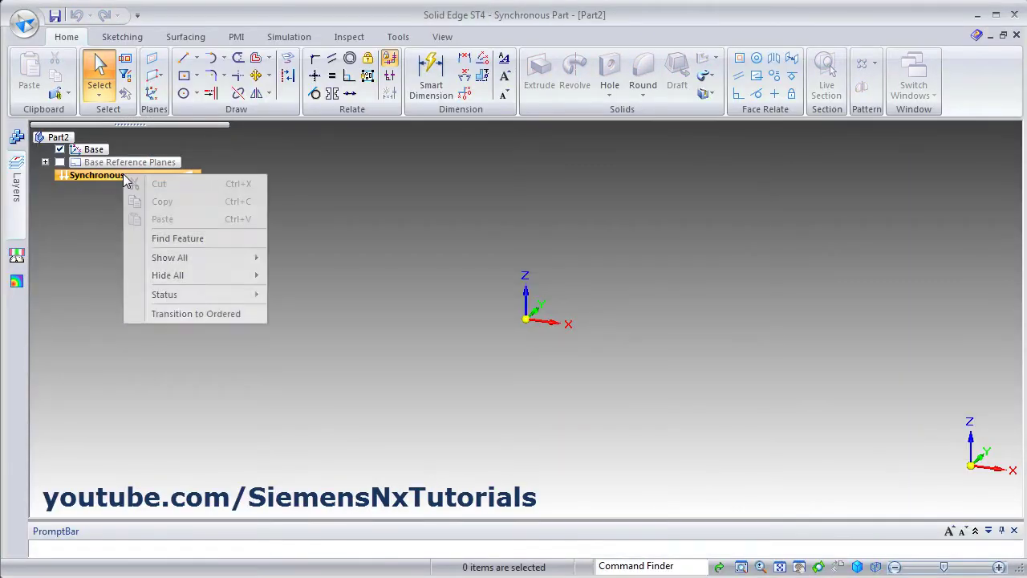
{"action": "left_click", "coordinate": [185, 314]}
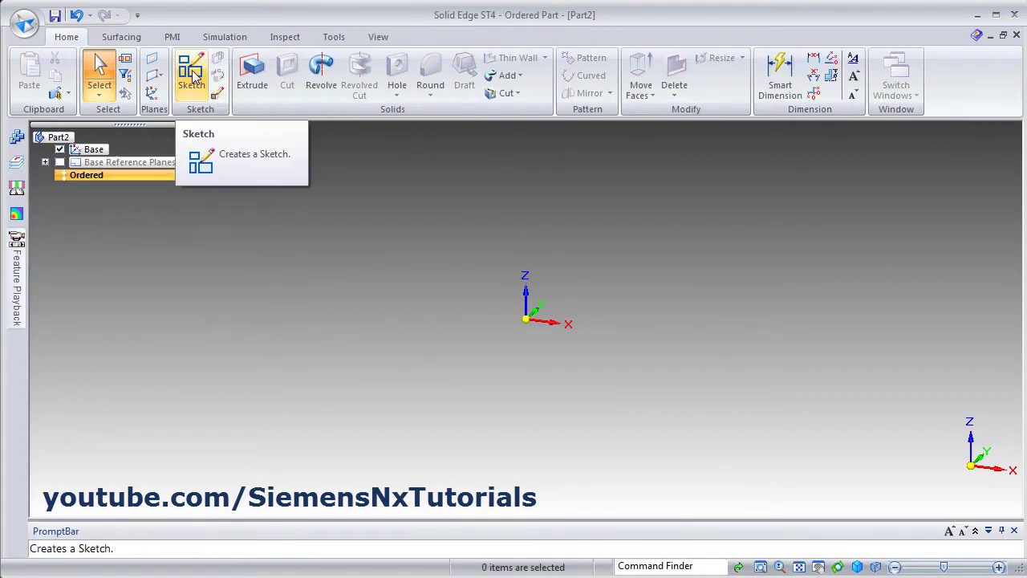
Start Sketch 1 on the top (XY) reference plane.
{"action": "left_click", "coordinate": [193, 75]}
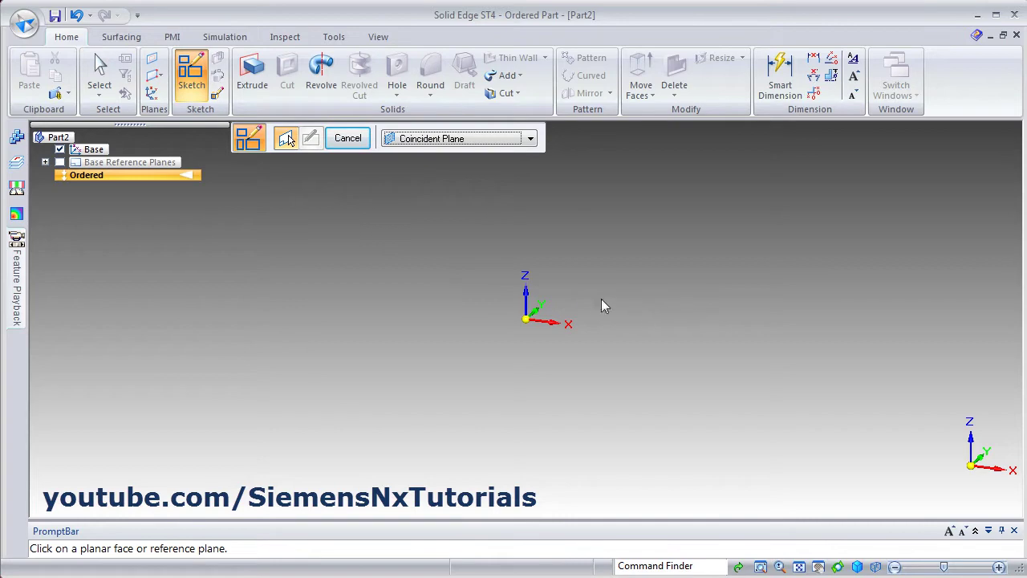
{"action": "left_click", "coordinate": [583, 317]}
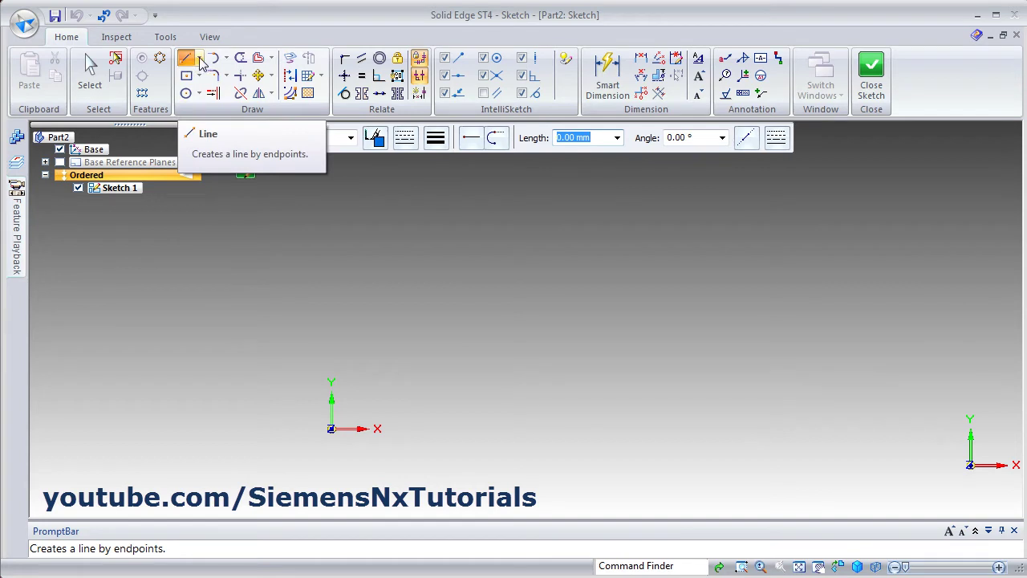
{"action": "left_click", "coordinate": [200, 59]}
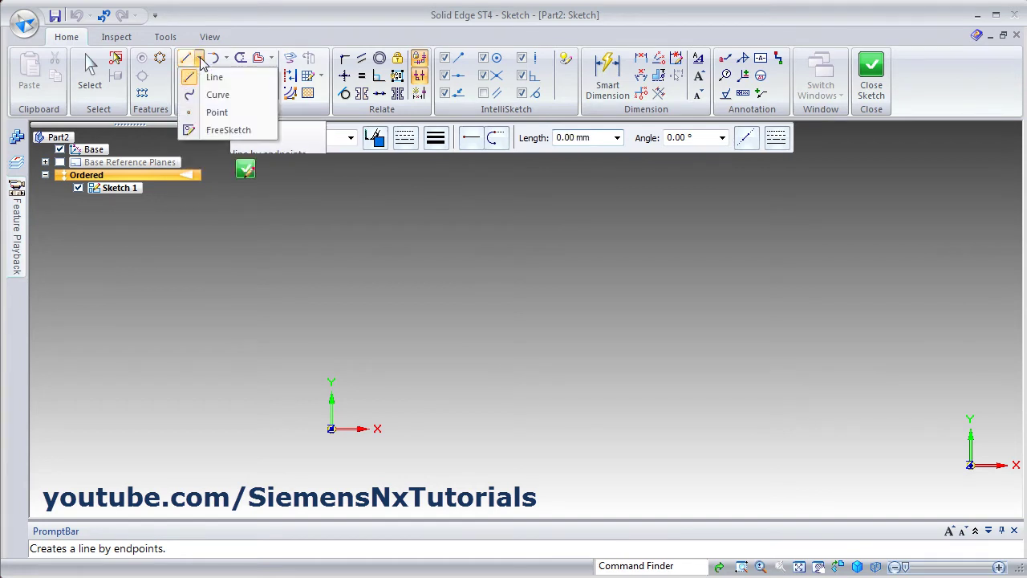
Draw a freeform Curve spline sweeping up over the top and round the right side.
{"action": "left_click", "coordinate": [219, 96]}
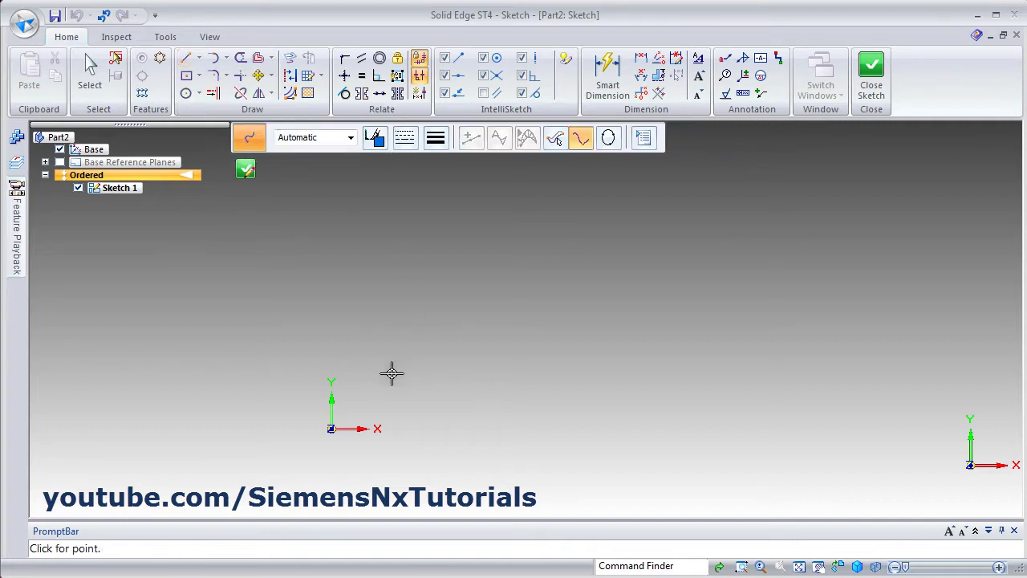
{"action": "mouse_move", "coordinate": [391, 372]}
{"action": "left_mouse_down"}
{"action": "mouse_move", "coordinate": [397, 306]}
{"action": "mouse_move", "coordinate": [472, 277]}
{"action": "left_mouse_up"}
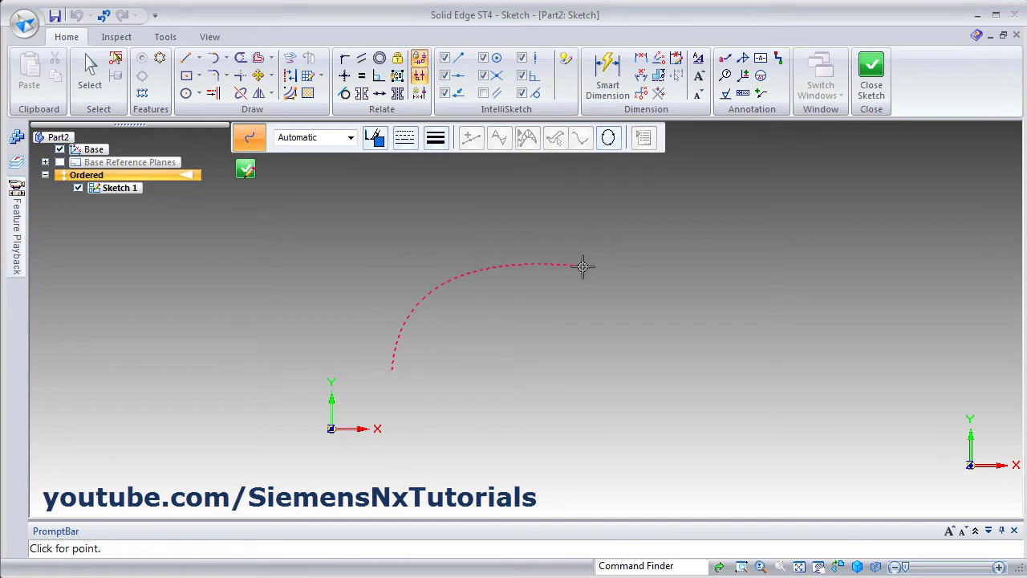
{"action": "mouse_move", "coordinate": [583, 266]}
{"action": "left_mouse_down"}
{"action": "mouse_move", "coordinate": [677, 227]}
{"action": "mouse_move", "coordinate": [743, 245]}
{"action": "mouse_move", "coordinate": [807, 304]}
{"action": "mouse_move", "coordinate": [693, 420]}
{"action": "mouse_move", "coordinate": [665, 429]}
{"action": "mouse_move", "coordinate": [466, 387]}
{"action": "mouse_move", "coordinate": [472, 336]}
{"action": "mouse_move", "coordinate": [462, 337]}
{"action": "left_mouse_up"}
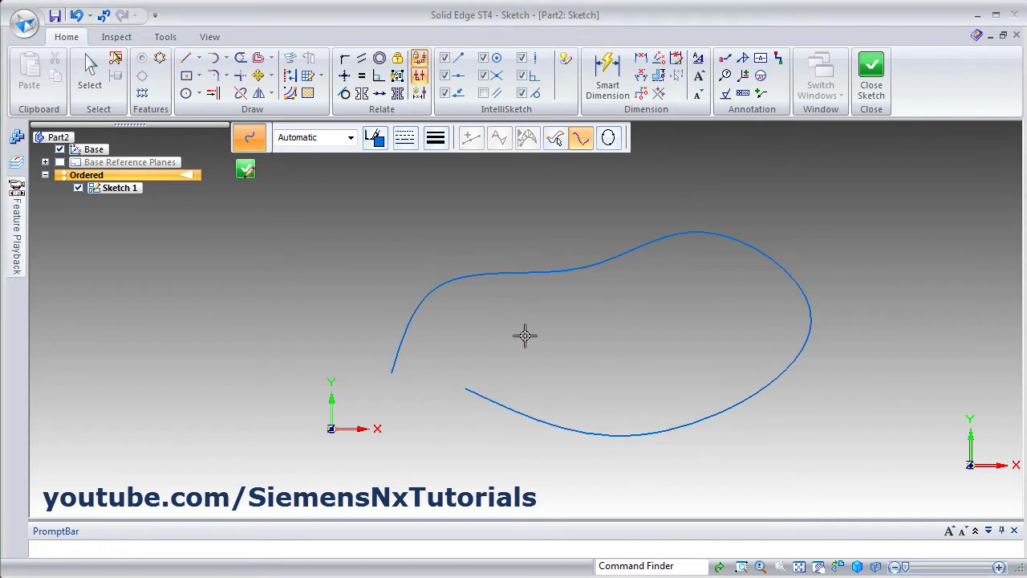
{"action": "key", "text": "Escape"}
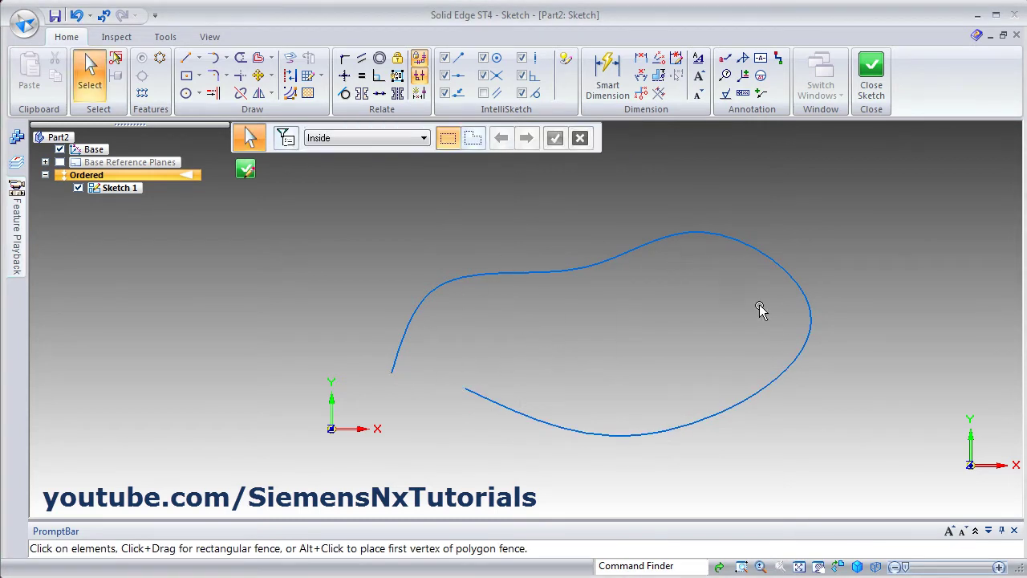
Drag the curve's control vertices and left endpoint to make a taller, rounder open loop.
{"action": "left_click", "coordinate": [501, 276]}
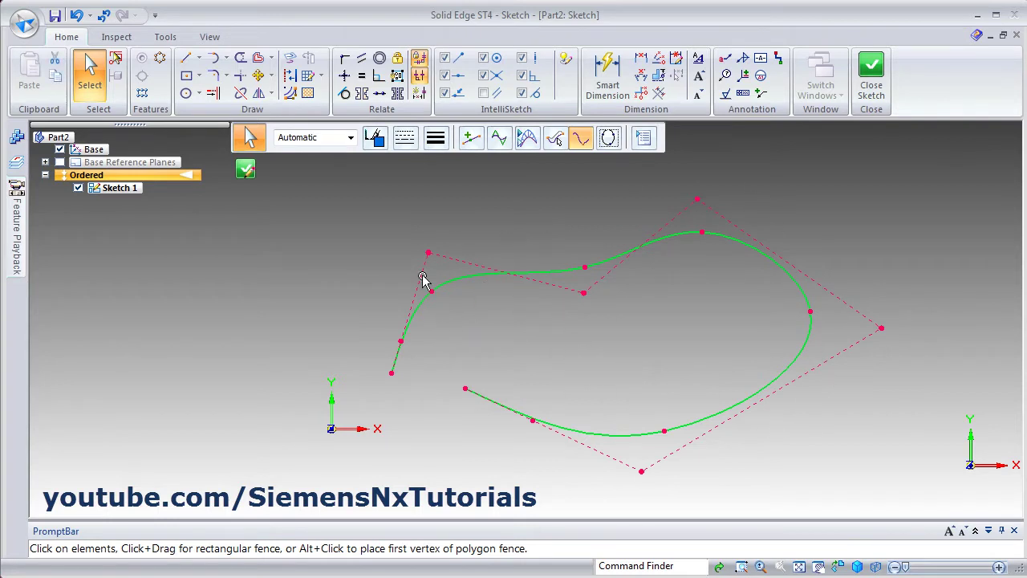
{"action": "left_click_drag", "start_coordinate": [425, 253], "coordinate": [415, 210]}
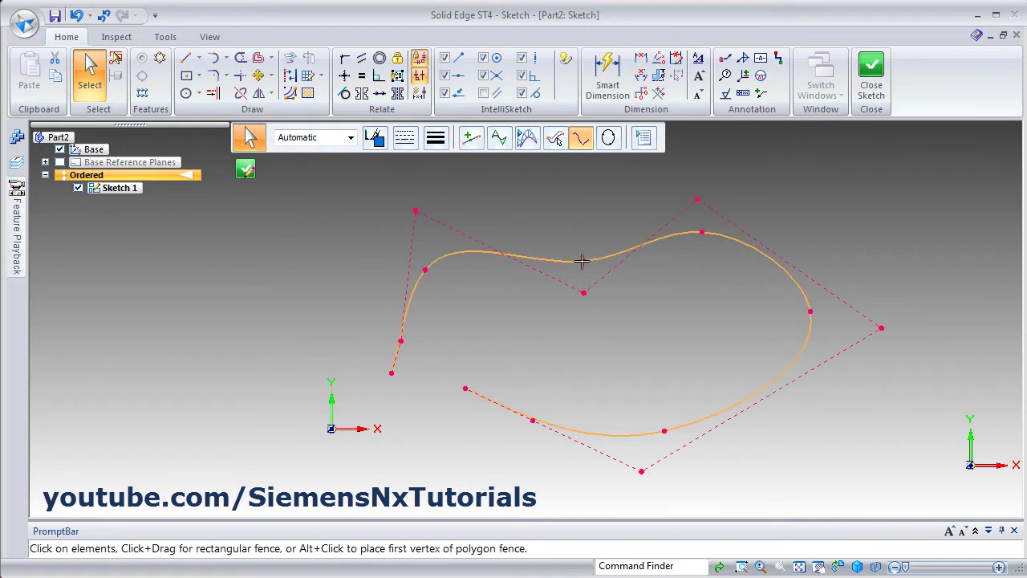
{"action": "left_click_drag", "start_coordinate": [582, 261], "coordinate": [579, 173]}
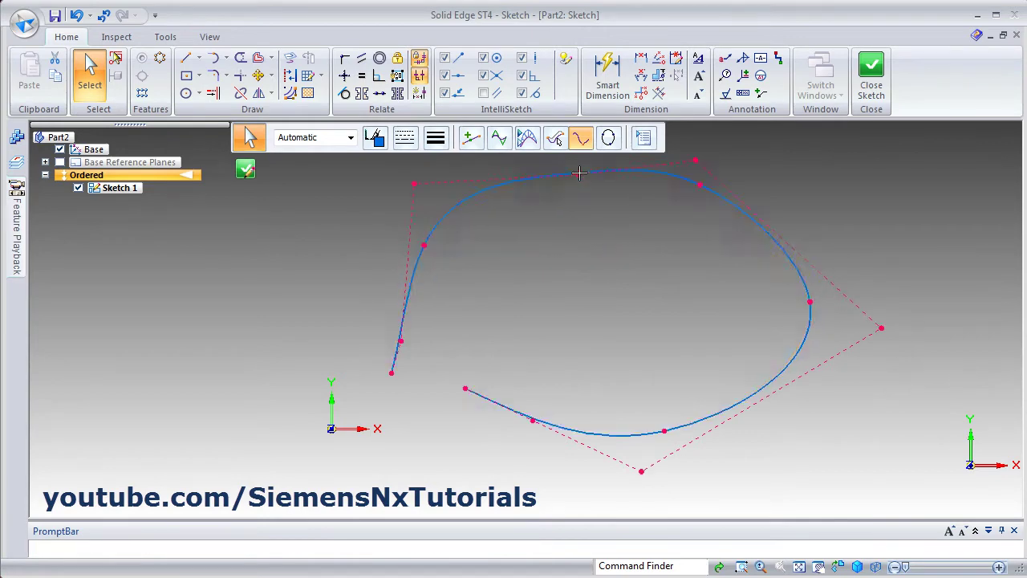
{"action": "left_click_drag", "start_coordinate": [640, 483], "coordinate": [640, 500]}
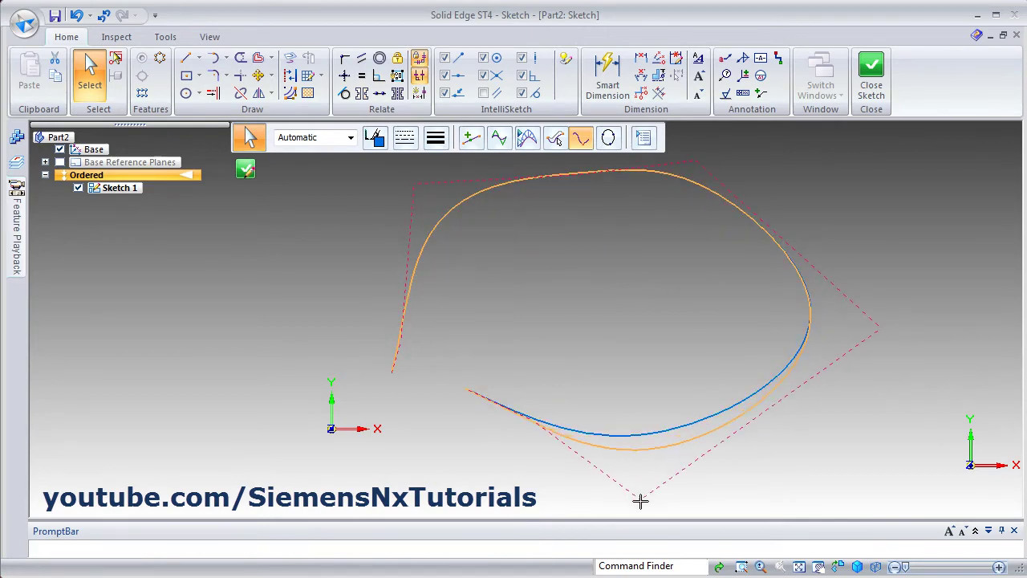
{"action": "left_click_drag", "start_coordinate": [465, 390], "coordinate": [433, 404]}
{"action": "left_click_drag", "start_coordinate": [532, 421], "coordinate": [520, 454]}
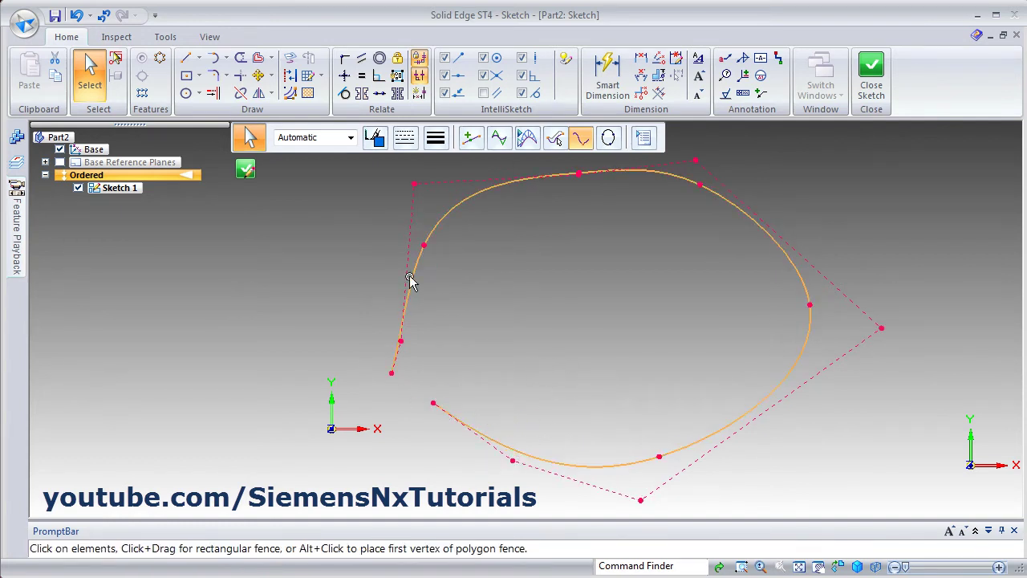
Close the spline with Close Curve so its ends join into one loop.
{"action": "left_click", "coordinate": [609, 139]}
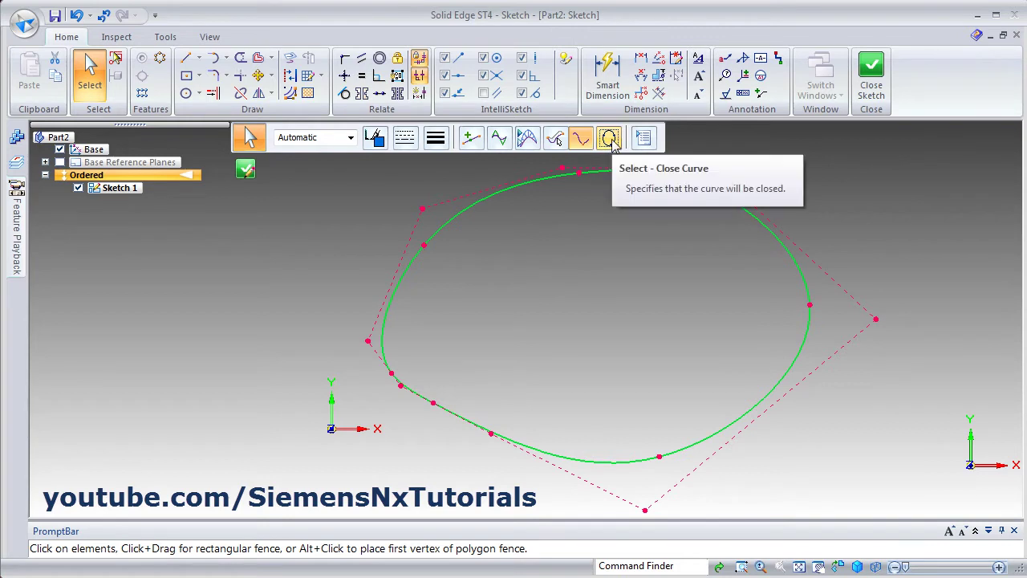
Insert five extra points on the closed spline along its upper right, top and upper left.
{"action": "left_click", "coordinate": [471, 143]}
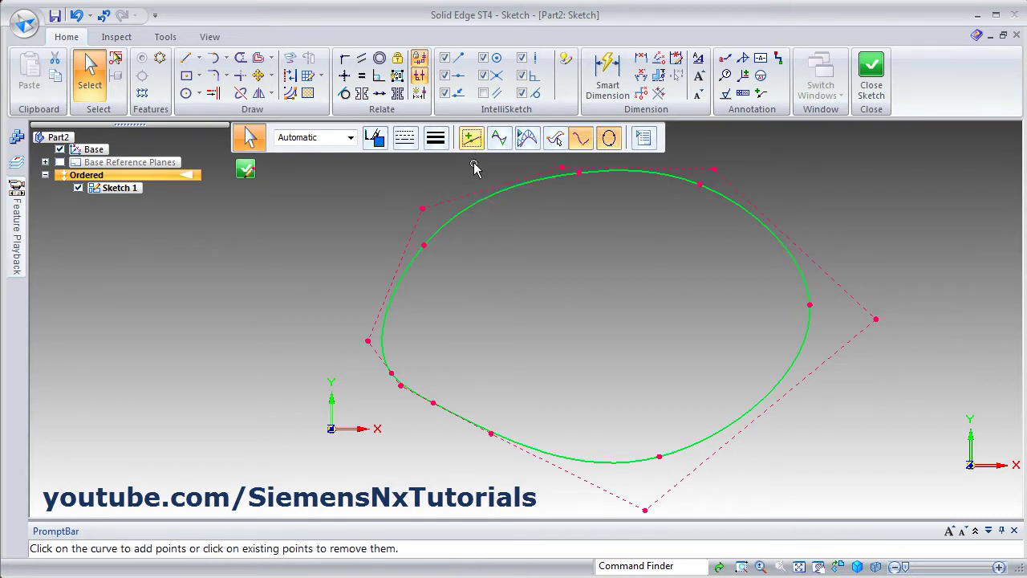
{"action": "left_click", "coordinate": [778, 243]}
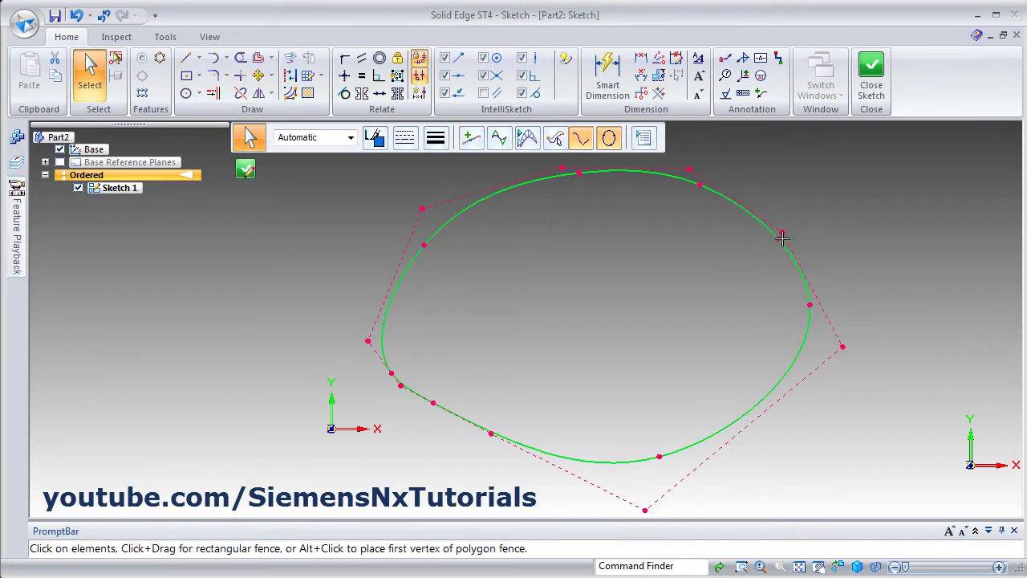
{"action": "left_click", "coordinate": [471, 138]}
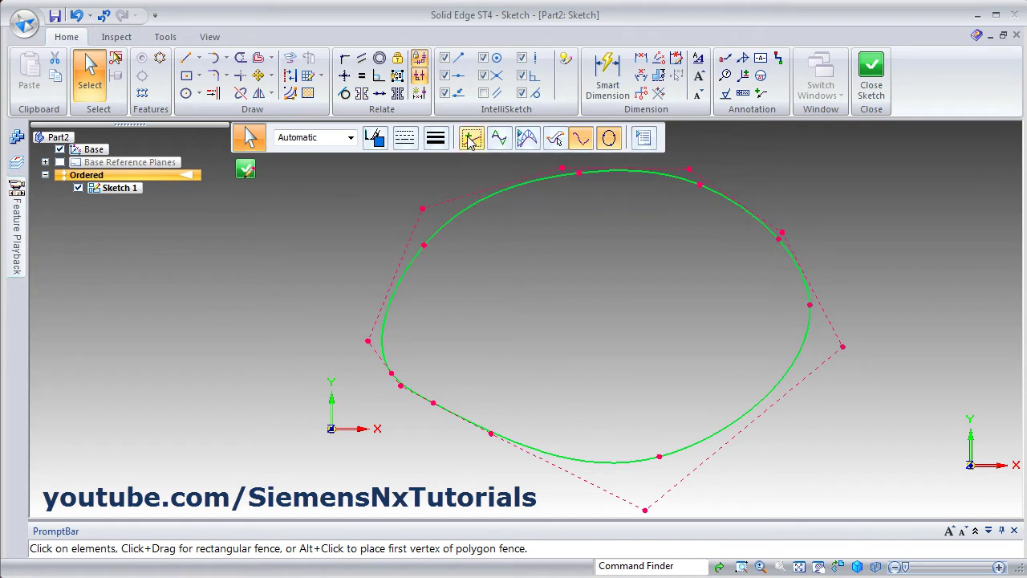
{"action": "left_click", "coordinate": [425, 246]}
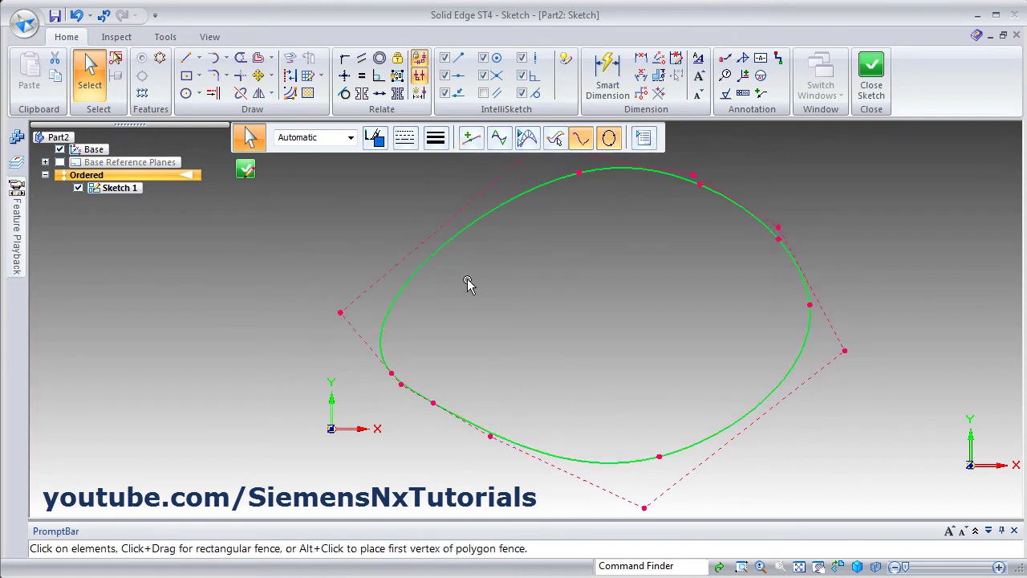
{"action": "left_click", "coordinate": [471, 138]}
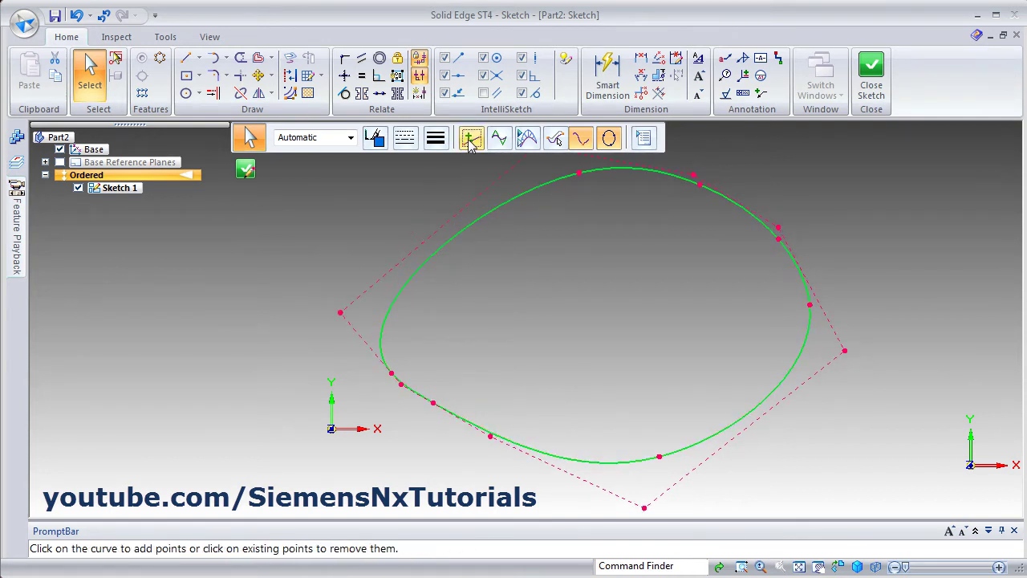
{"action": "left_click", "coordinate": [577, 173]}
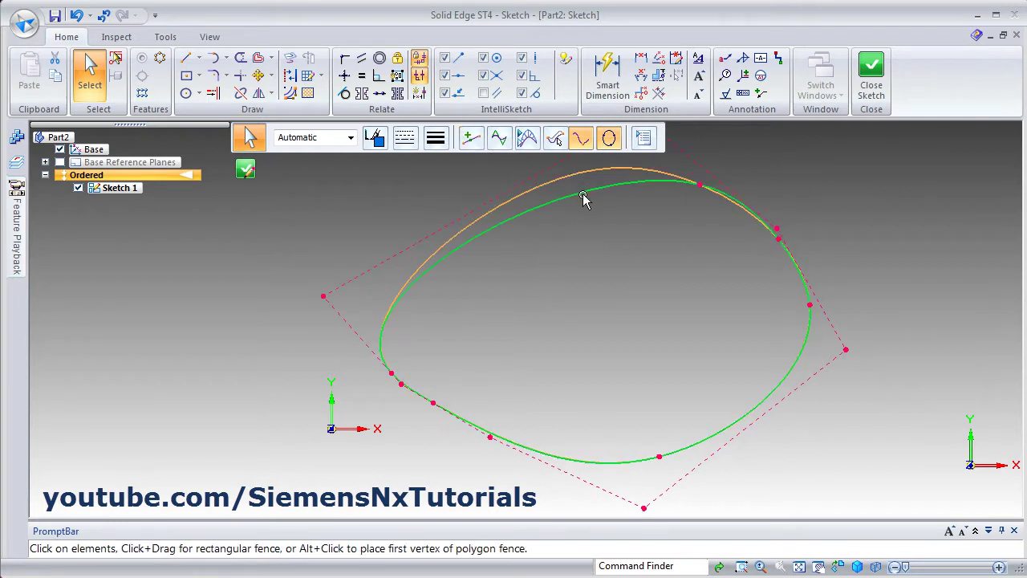
{"action": "left_click", "coordinate": [471, 138]}
{"action": "left_click", "coordinate": [489, 234]}
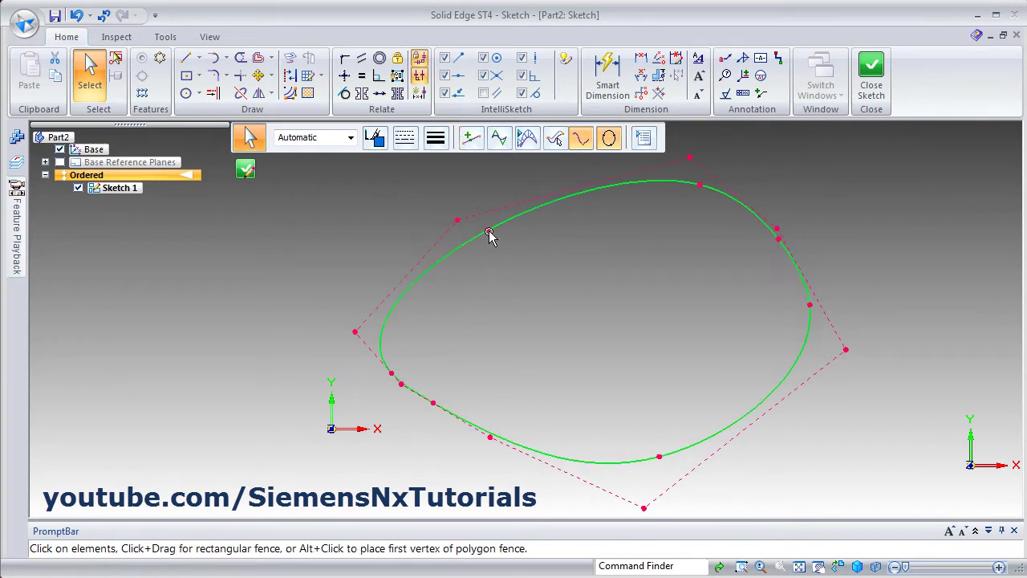
{"action": "left_click", "coordinate": [471, 138]}
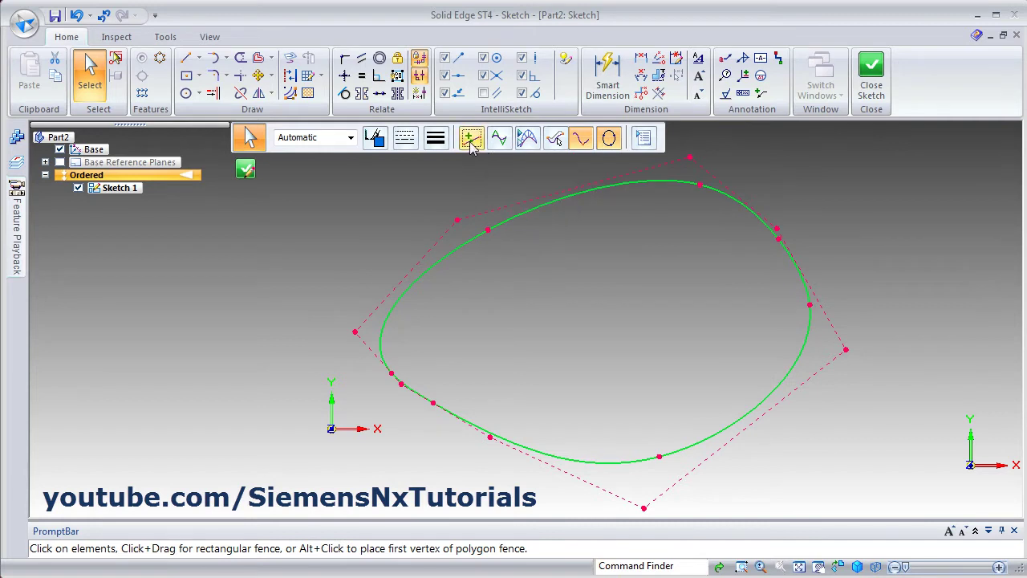
{"action": "left_click", "coordinate": [574, 201]}
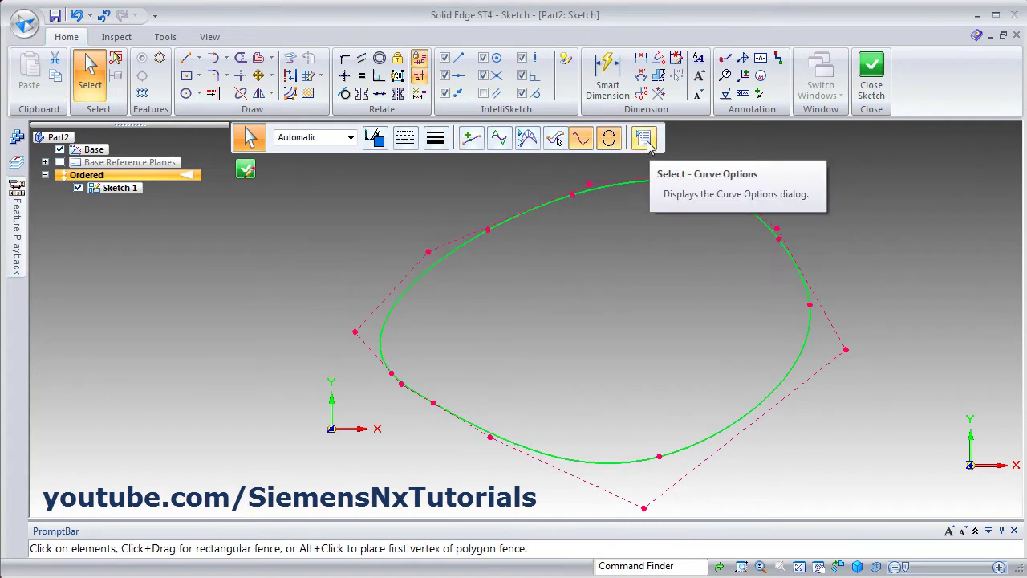
Set the curve degree to 9 in Curve Options.
{"action": "left_click", "coordinate": [644, 139]}
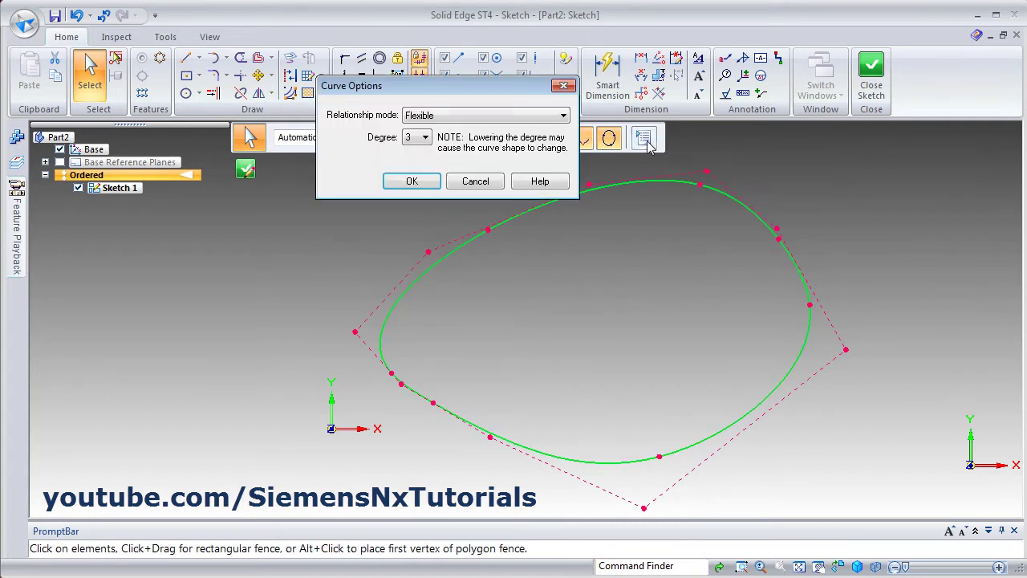
{"action": "left_click", "coordinate": [426, 138]}
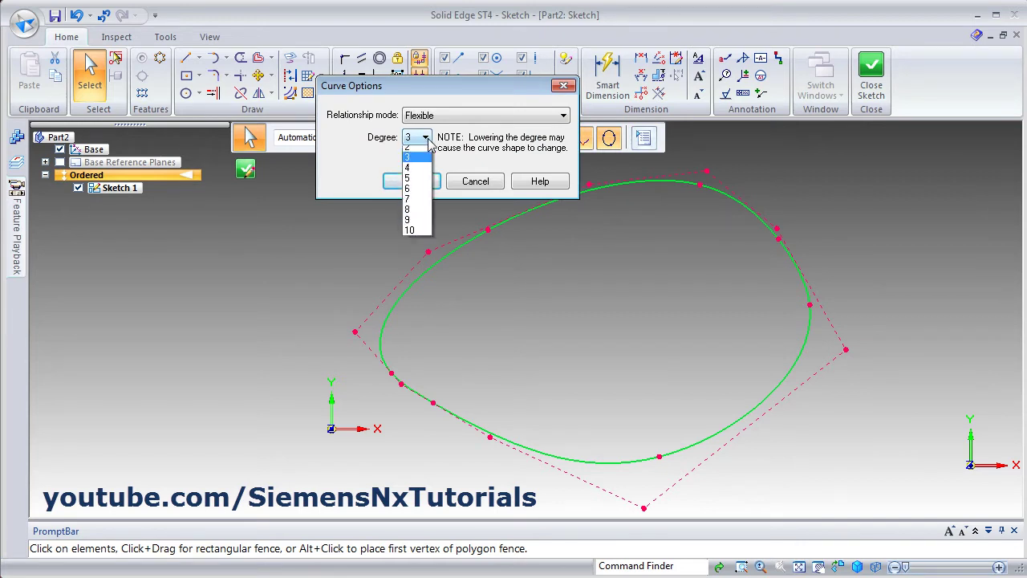
{"action": "left_click", "coordinate": [415, 225]}
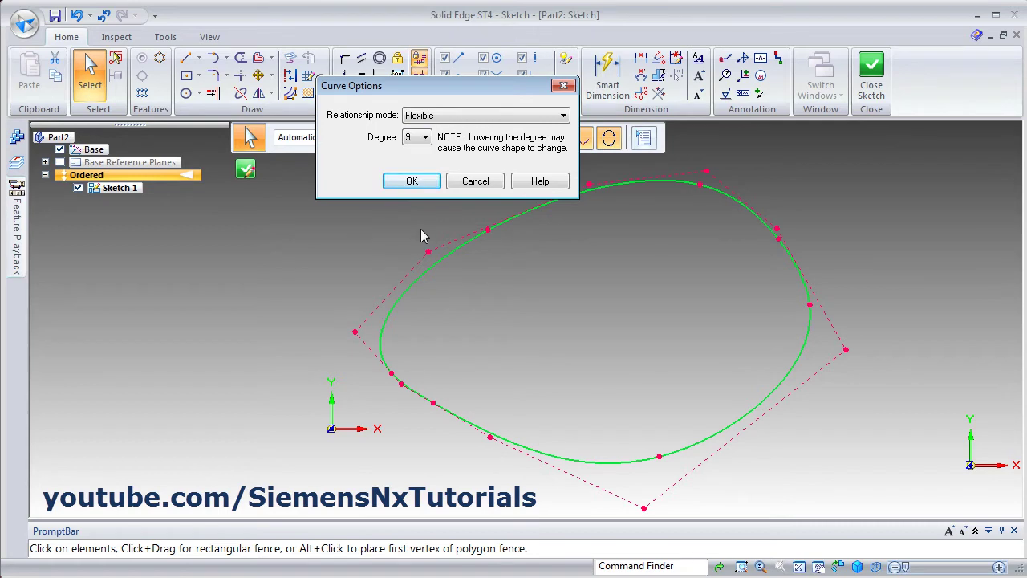
{"action": "left_click", "coordinate": [411, 181]}
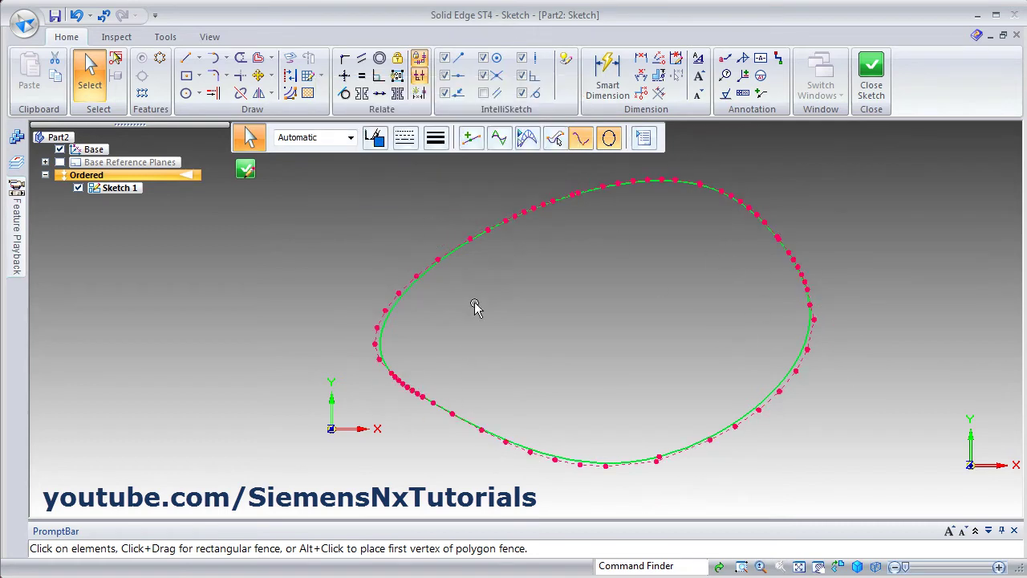
Drag control points to put a notch in the curve's lower-left bend.
{"action": "scroll", "coordinate": [478, 369], "scroll_direction": "up", "scroll_amount": 2}
{"action": "left_click_drag", "start_coordinate": [365, 388], "coordinate": [340, 407]}
{"action": "scroll", "coordinate": [355, 383], "scroll_direction": "up", "scroll_amount": 3}
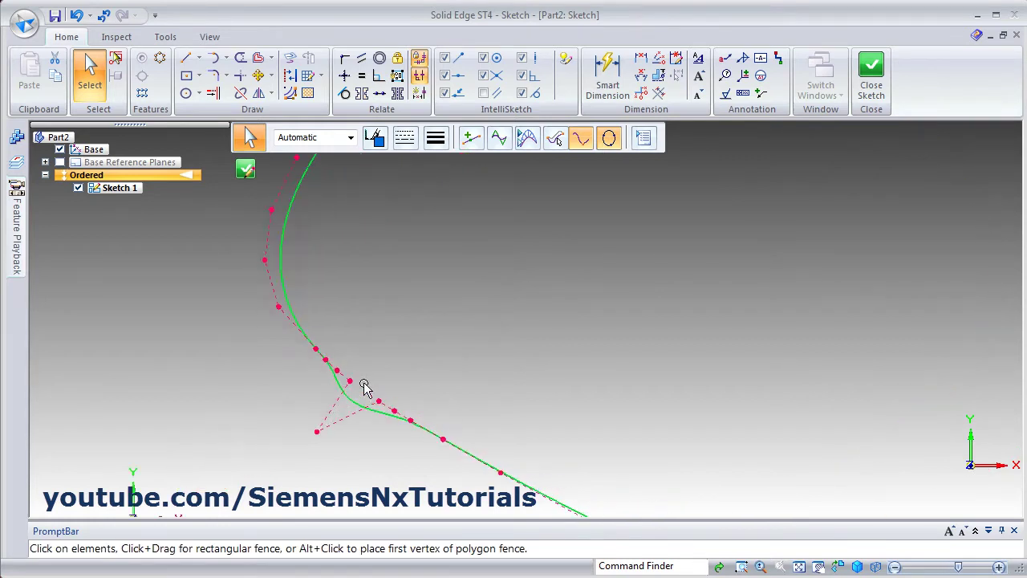
{"action": "left_click_drag", "start_coordinate": [316, 355], "coordinate": [289, 383]}
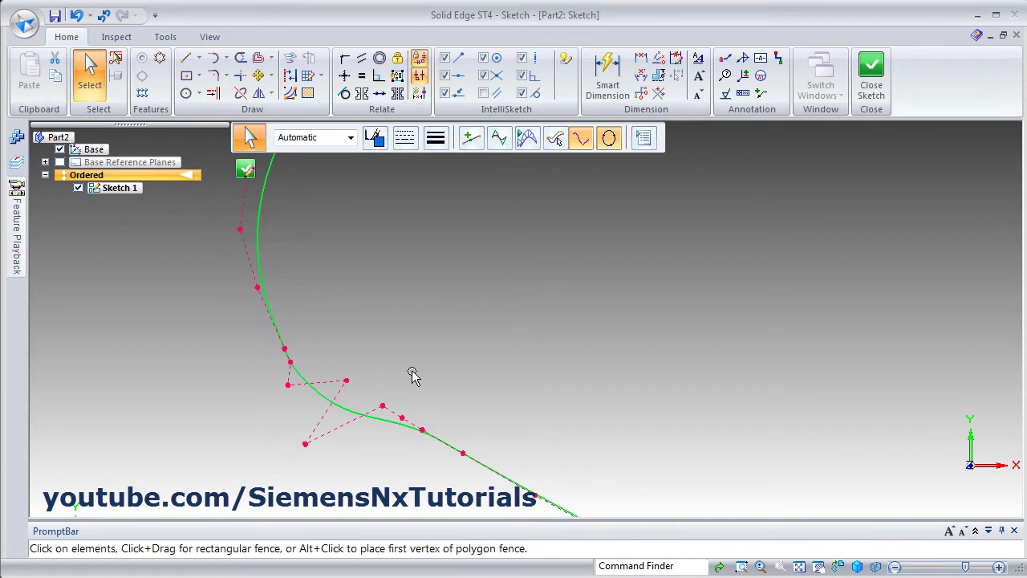
{"action": "scroll", "coordinate": [412, 374], "scroll_direction": "down", "scroll_amount": 2}
{"action": "scroll", "coordinate": [562, 305], "scroll_direction": "down", "scroll_amount": 5}
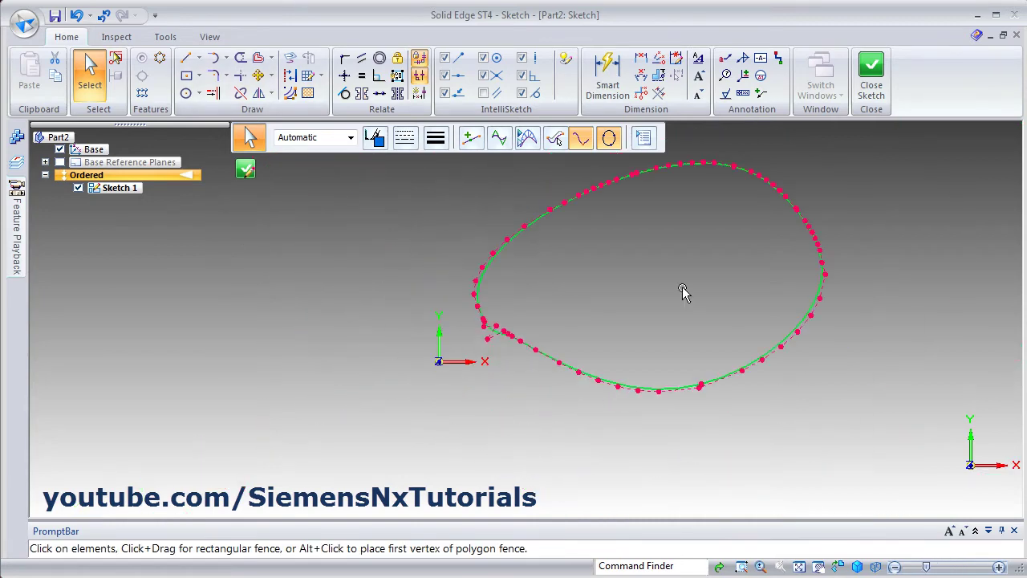
Fence-select the closed curve and delete it.
{"action": "left_click", "coordinate": [517, 209]}
{"action": "left_click_drag", "start_coordinate": [512, 199], "coordinate": [802, 382]}
{"action": "key", "text": "Delete"}
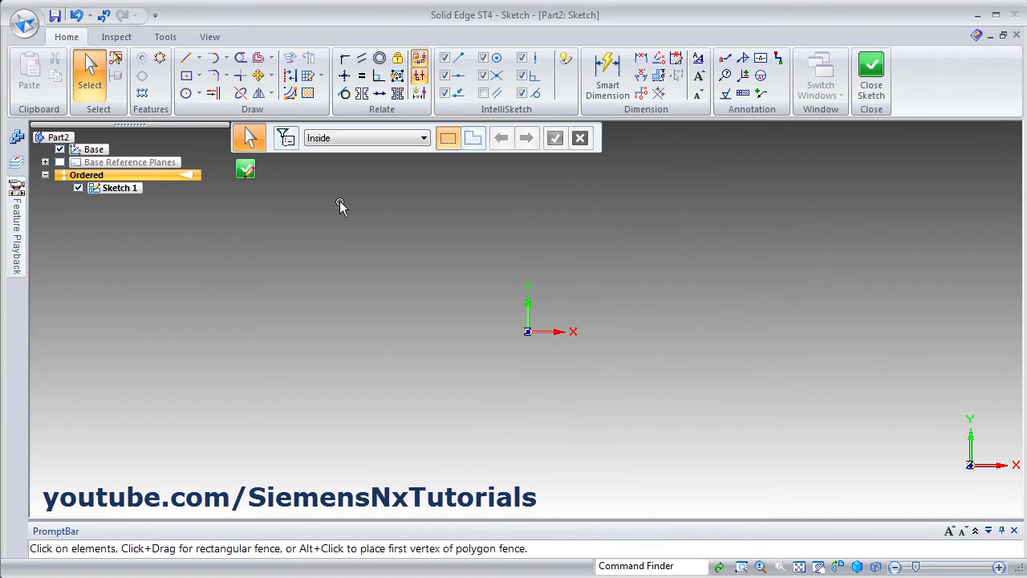
Place a sketch point at X 10 mm, Y 10 mm.
{"action": "left_click", "coordinate": [199, 58]}
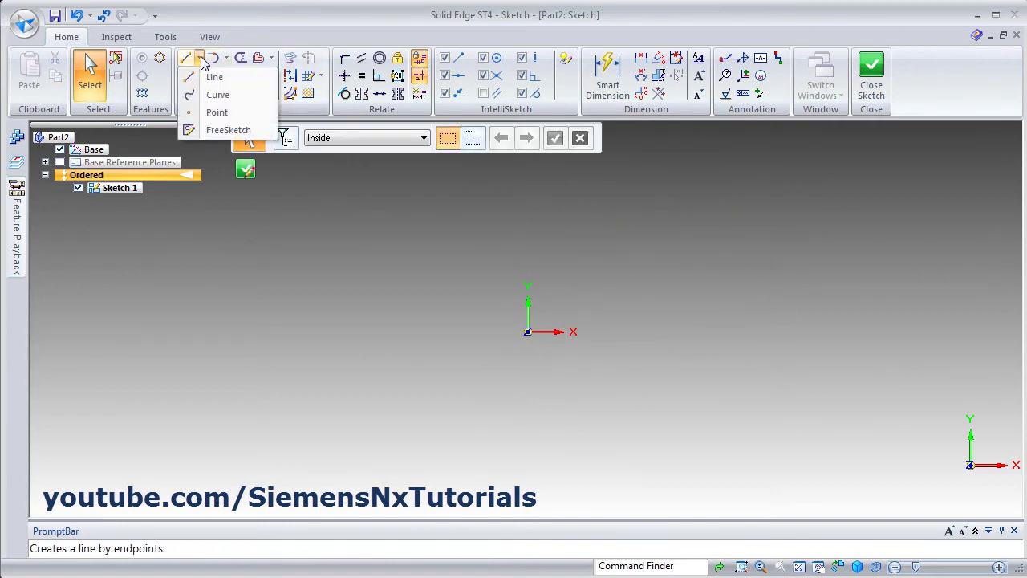
{"action": "left_click", "coordinate": [217, 113]}
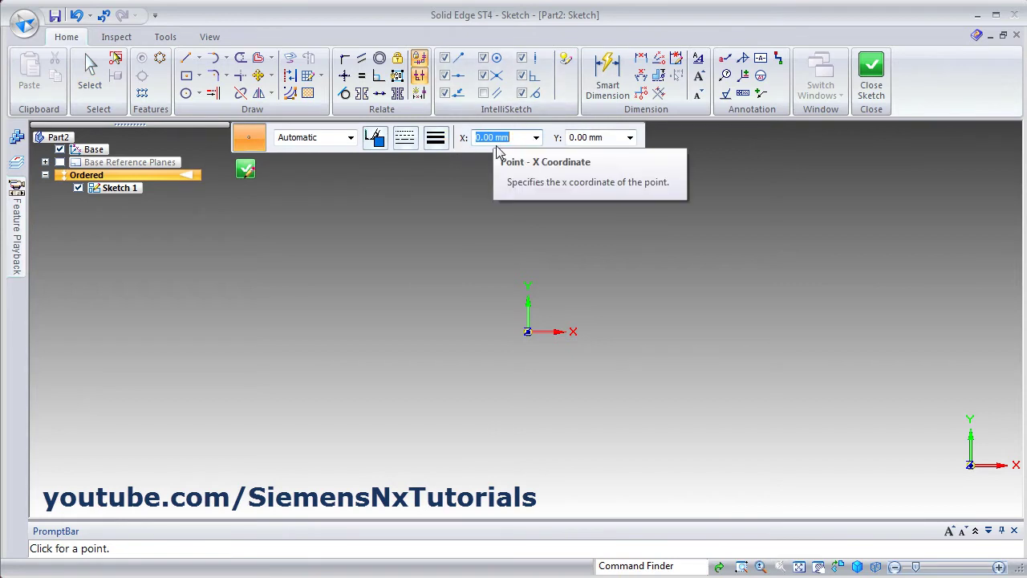
{"action": "type", "text": "10"}
{"action": "key", "text": "Tab"}
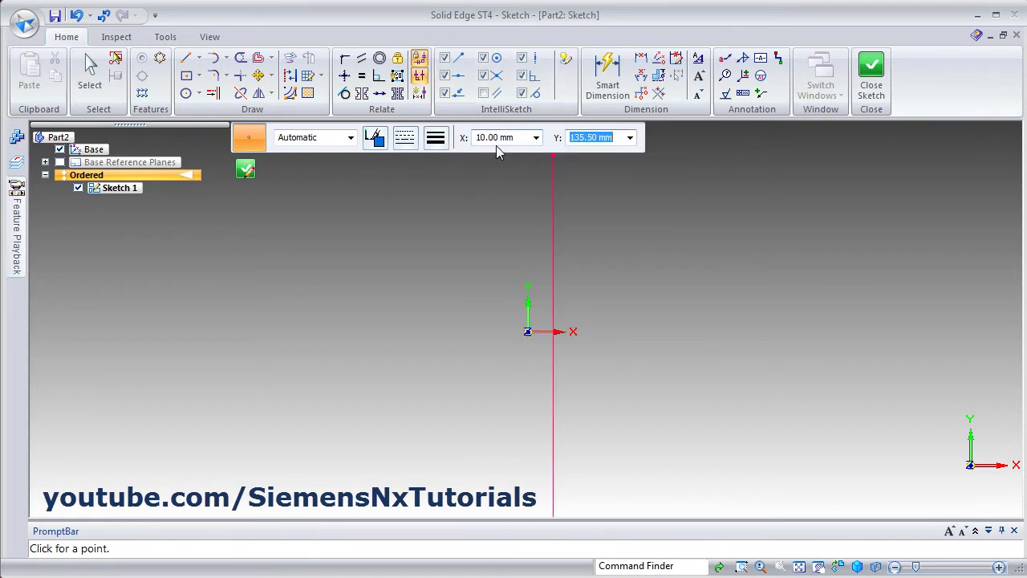
{"action": "type", "text": "10"}
{"action": "key", "text": "Return"}
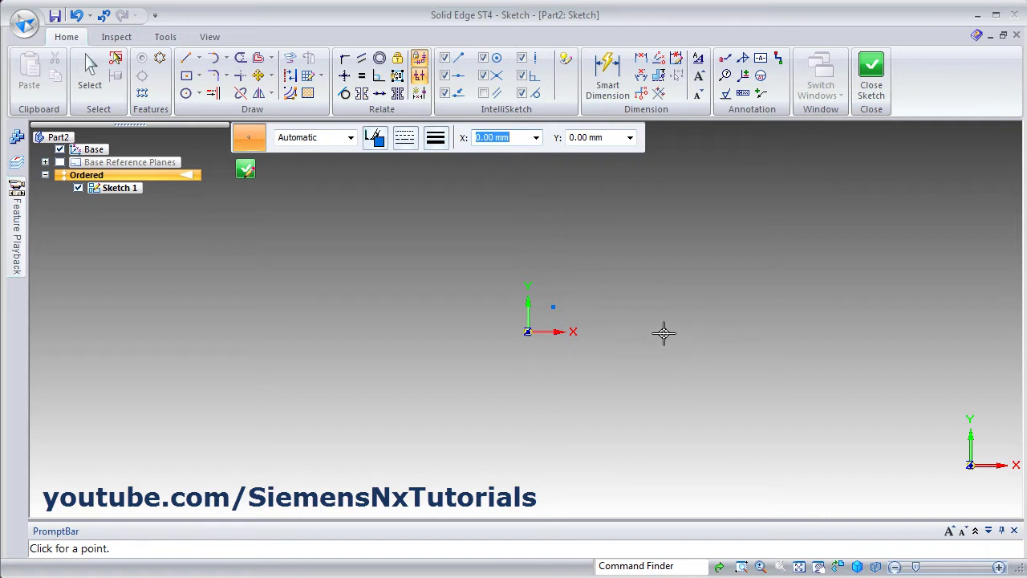
{"action": "scroll", "coordinate": [583, 286], "scroll_direction": "up", "scroll_amount": 3}
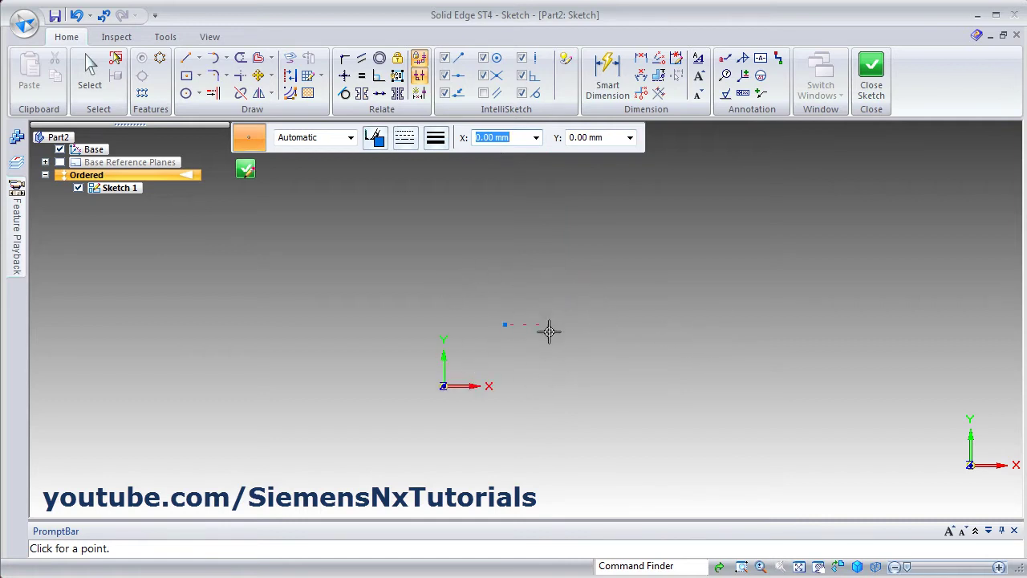
Place a second free point to the right of the first.
{"action": "left_click", "coordinate": [199, 59]}
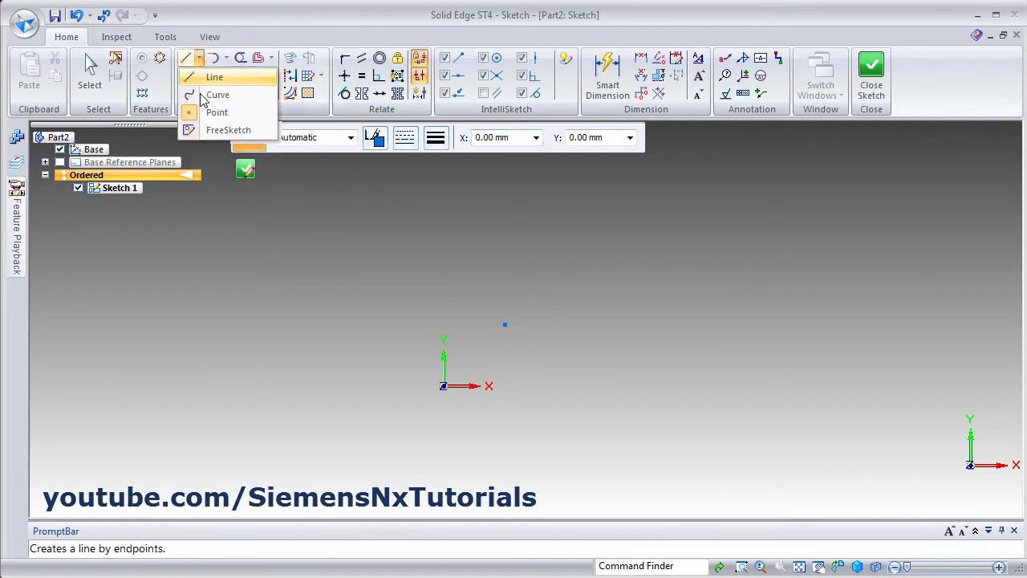
{"action": "left_click", "coordinate": [232, 118]}
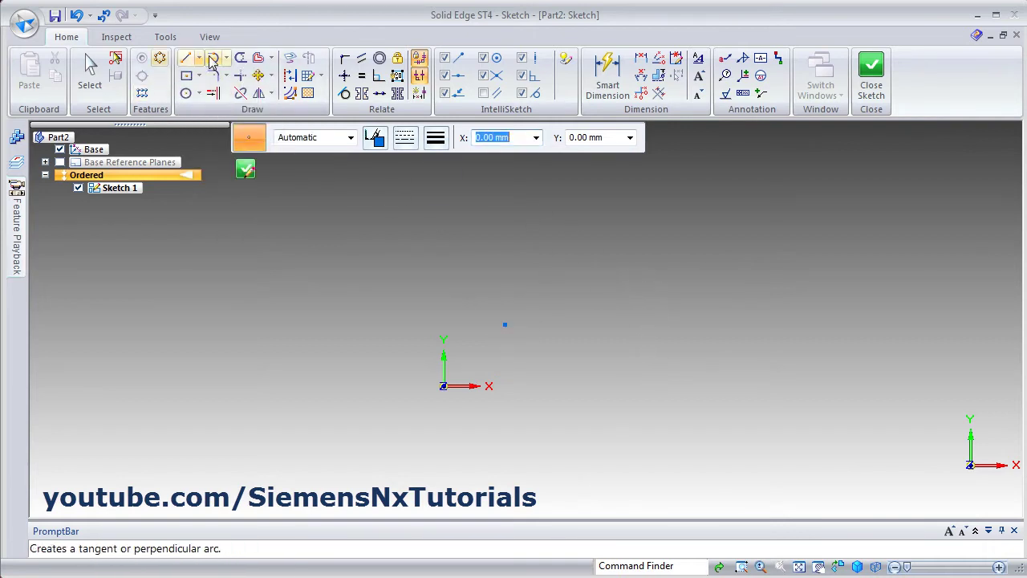
{"action": "left_click", "coordinate": [639, 296]}
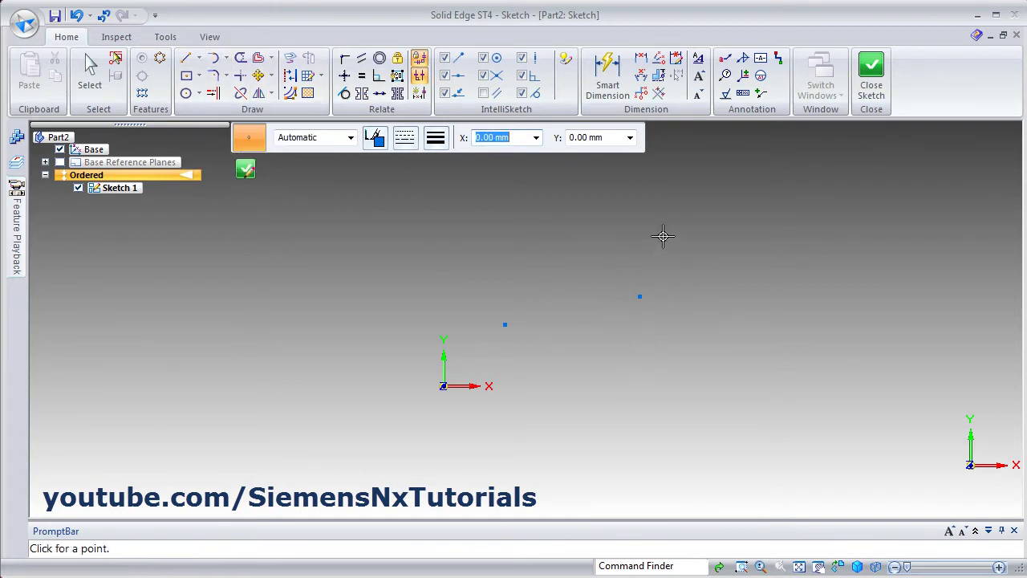
Dimension the second point 60 horizontally and 30 vertically from the origin axes.
{"action": "left_click", "coordinate": [606, 82]}
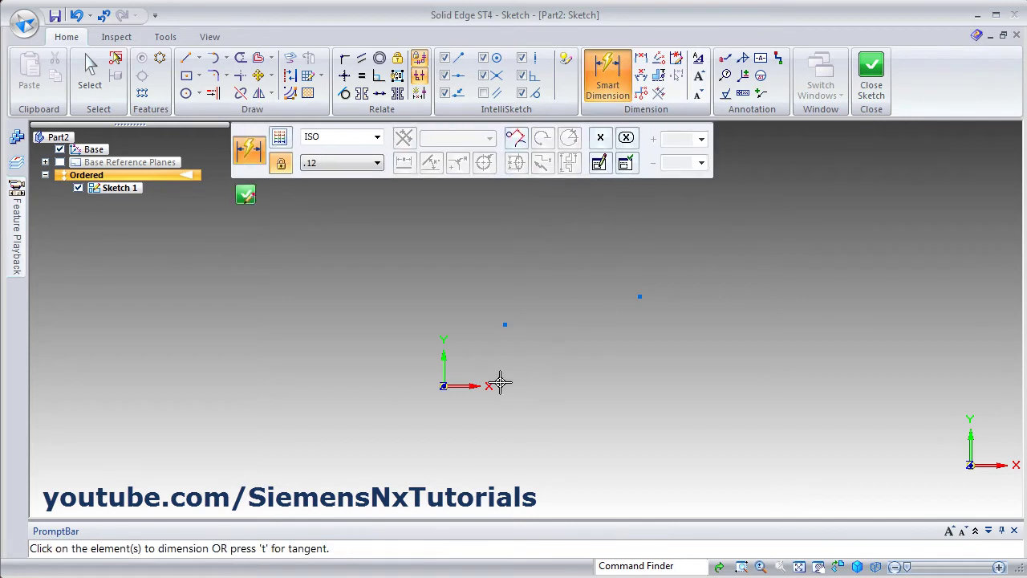
{"action": "left_click", "coordinate": [444, 360]}
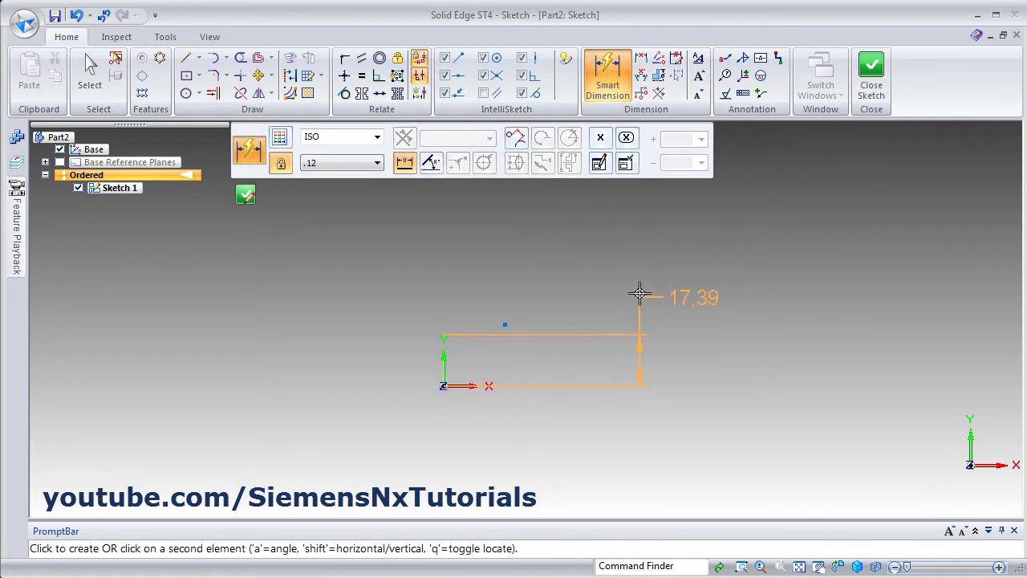
{"action": "left_click", "coordinate": [639, 294]}
{"action": "left_click", "coordinate": [539, 443]}
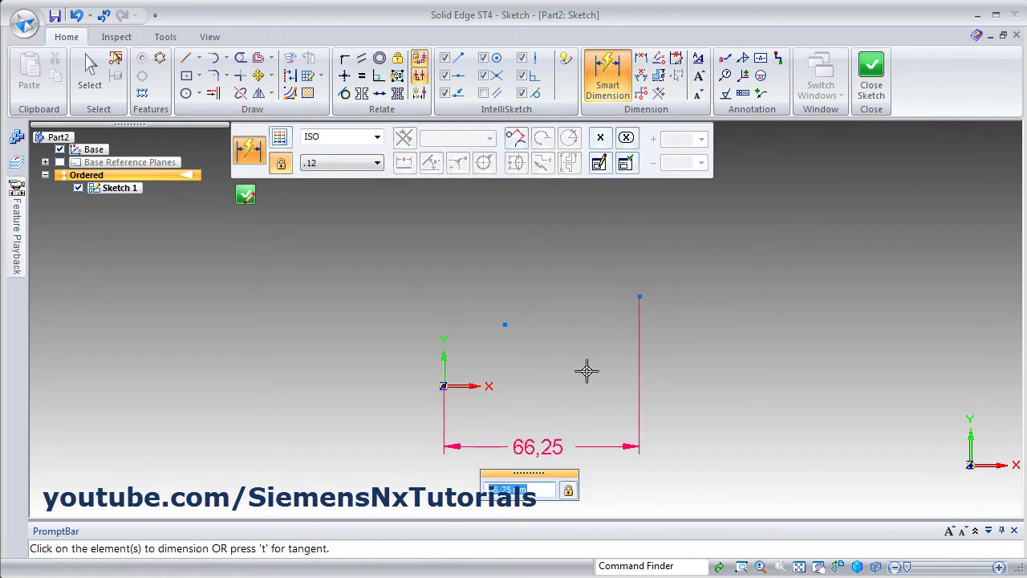
{"action": "type", "text": "5"}
{"action": "key", "text": "Return"}
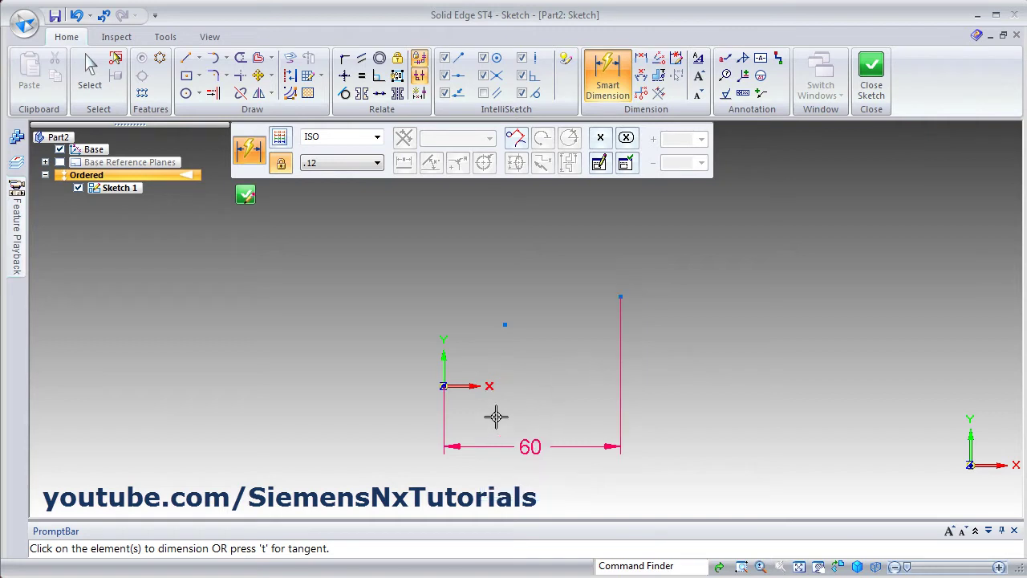
{"action": "left_click", "coordinate": [472, 388]}
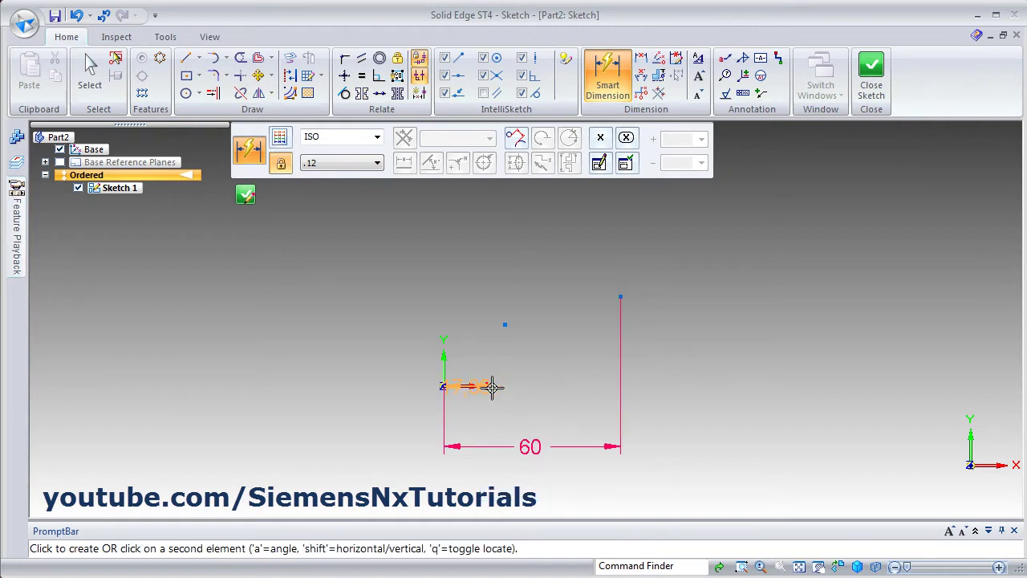
{"action": "left_click", "coordinate": [622, 296]}
{"action": "left_click", "coordinate": [701, 342]}
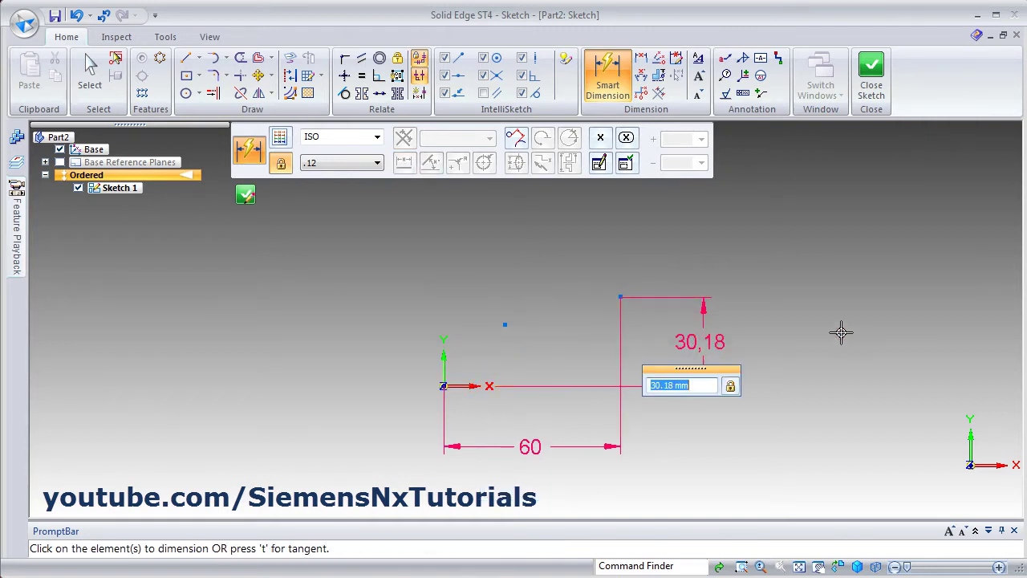
{"action": "type", "text": "30"}
{"action": "key", "text": "Return"}
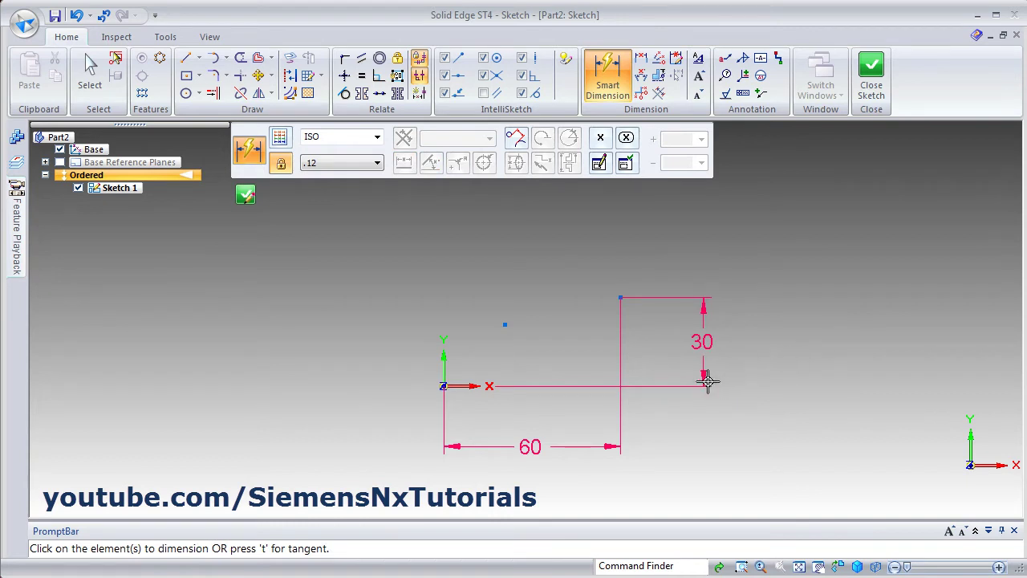
Fence-select all points and dimensions and delete them.
{"action": "key", "text": "Escape"}
{"action": "mouse_move", "coordinate": [389, 237]}
{"action": "left_mouse_down"}
{"action": "mouse_move", "coordinate": [779, 473]}
{"action": "mouse_move", "coordinate": [786, 464]}
{"action": "left_mouse_up"}
{"action": "key", "text": "Delete"}
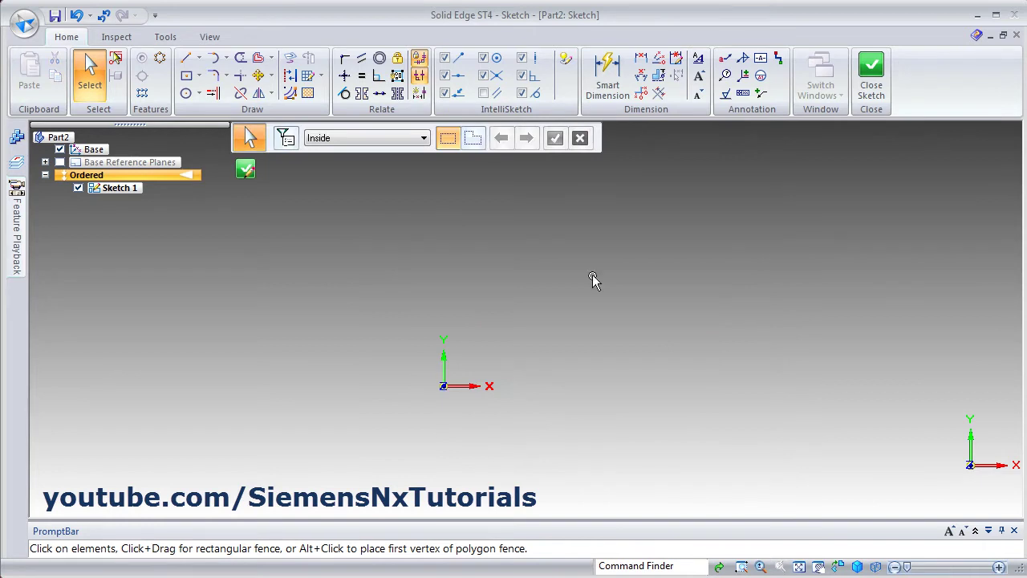
Sketch several FreeSketch strokes — a hook, arcs and small loops — across the canvas.
{"action": "left_click", "coordinate": [200, 60]}
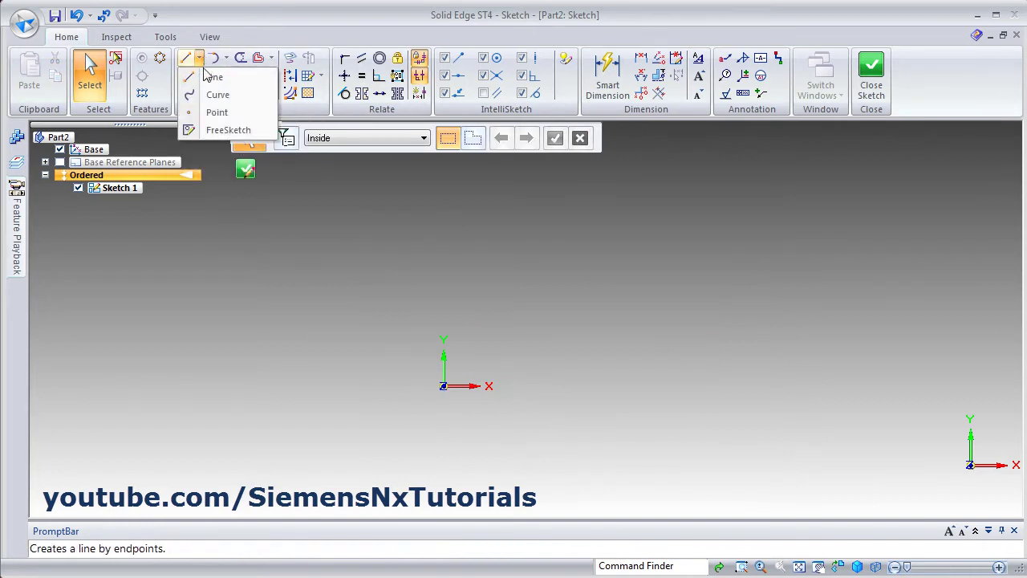
{"action": "left_click", "coordinate": [228, 132]}
{"action": "left_click_drag", "start_coordinate": [474, 310], "coordinate": [474, 310]}
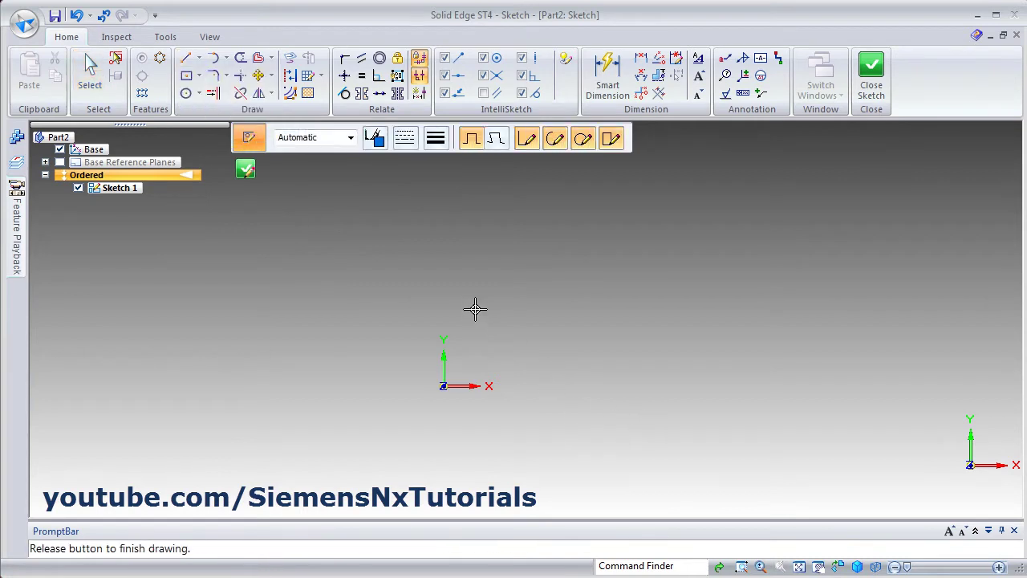
{"action": "left_click_drag", "start_coordinate": [510, 236], "coordinate": [659, 221]}
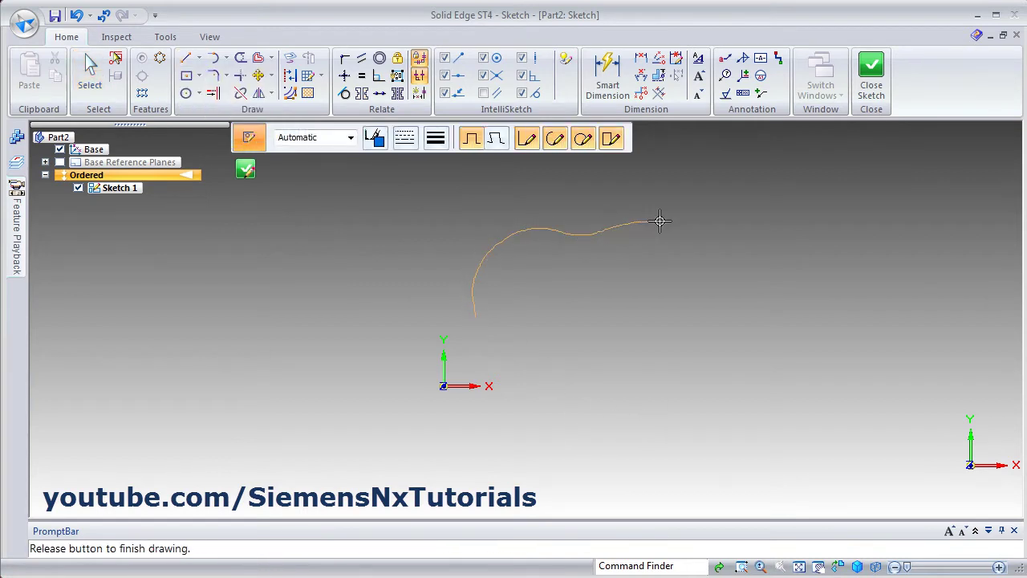
{"action": "mouse_move", "coordinate": [701, 272]}
{"action": "left_mouse_down"}
{"action": "mouse_move", "coordinate": [695, 326]}
{"action": "mouse_move", "coordinate": [672, 373]}
{"action": "mouse_move", "coordinate": [654, 375]}
{"action": "left_mouse_up"}
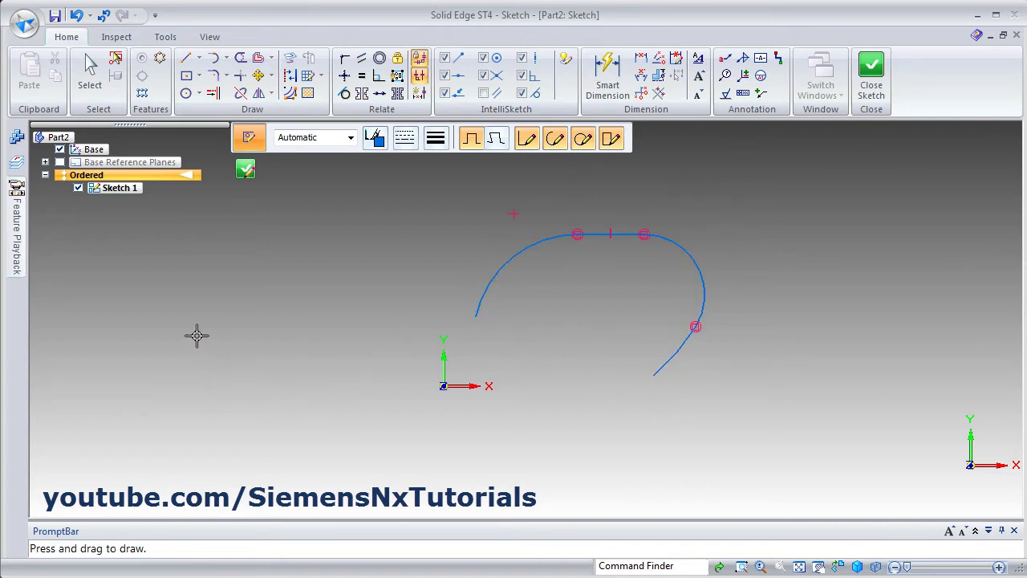
{"action": "left_click_drag", "start_coordinate": [188, 326], "coordinate": [384, 414]}
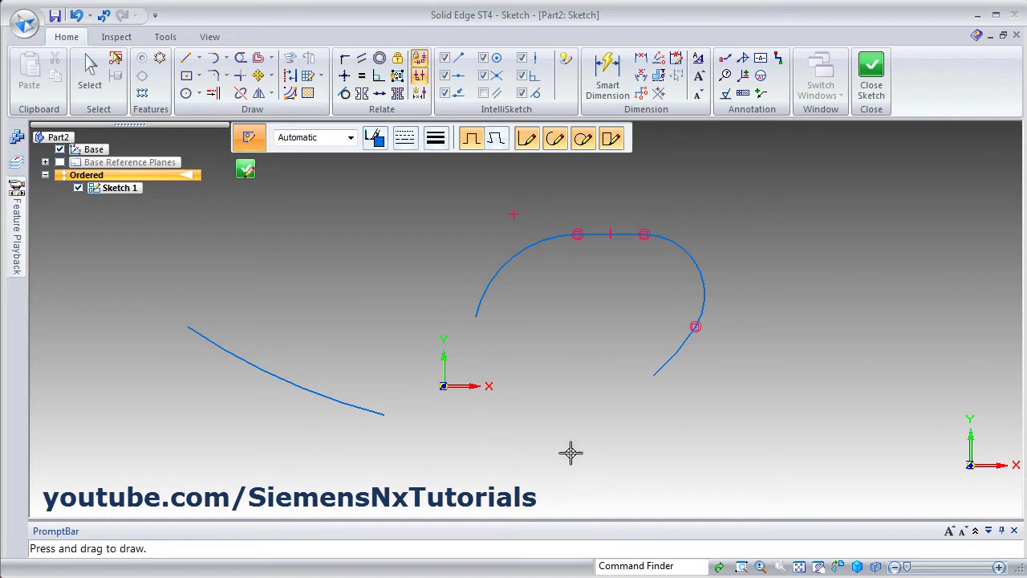
{"action": "mouse_move", "coordinate": [571, 452]}
{"action": "left_mouse_down"}
{"action": "mouse_move", "coordinate": [627, 408]}
{"action": "mouse_move", "coordinate": [719, 397]}
{"action": "mouse_move", "coordinate": [766, 438]}
{"action": "mouse_move", "coordinate": [676, 481]}
{"action": "mouse_move", "coordinate": [604, 485]}
{"action": "mouse_move", "coordinate": [571, 464]}
{"action": "left_mouse_up"}
{"action": "mouse_move", "coordinate": [345, 291]}
{"action": "left_mouse_down"}
{"action": "mouse_move", "coordinate": [409, 271]}
{"action": "mouse_move", "coordinate": [376, 311]}
{"action": "left_mouse_up"}
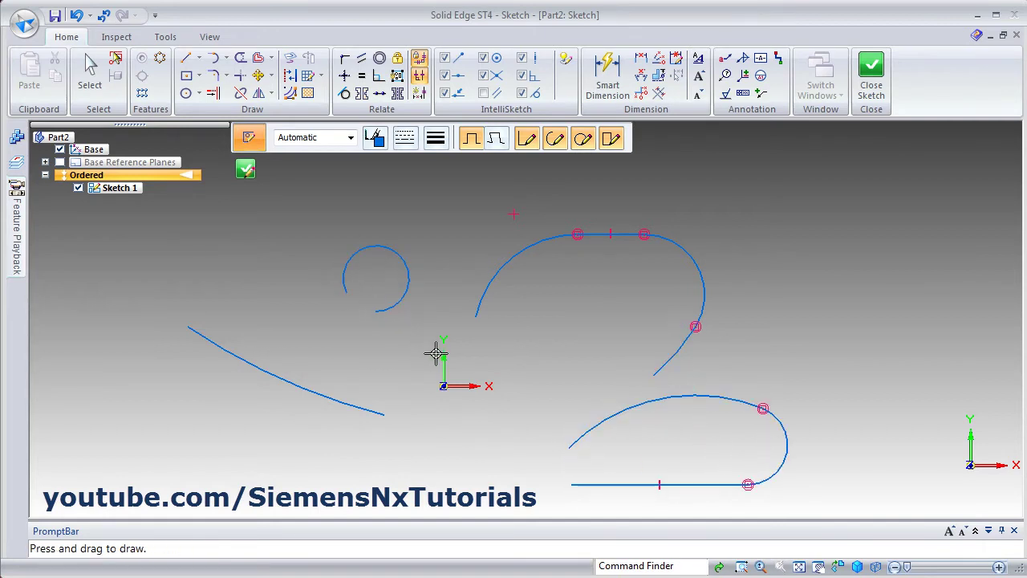
{"action": "mouse_move", "coordinate": [436, 352]}
{"action": "left_mouse_down"}
{"action": "mouse_move", "coordinate": [357, 362]}
{"action": "mouse_move", "coordinate": [401, 464]}
{"action": "mouse_move", "coordinate": [433, 403]}
{"action": "left_mouse_up"}
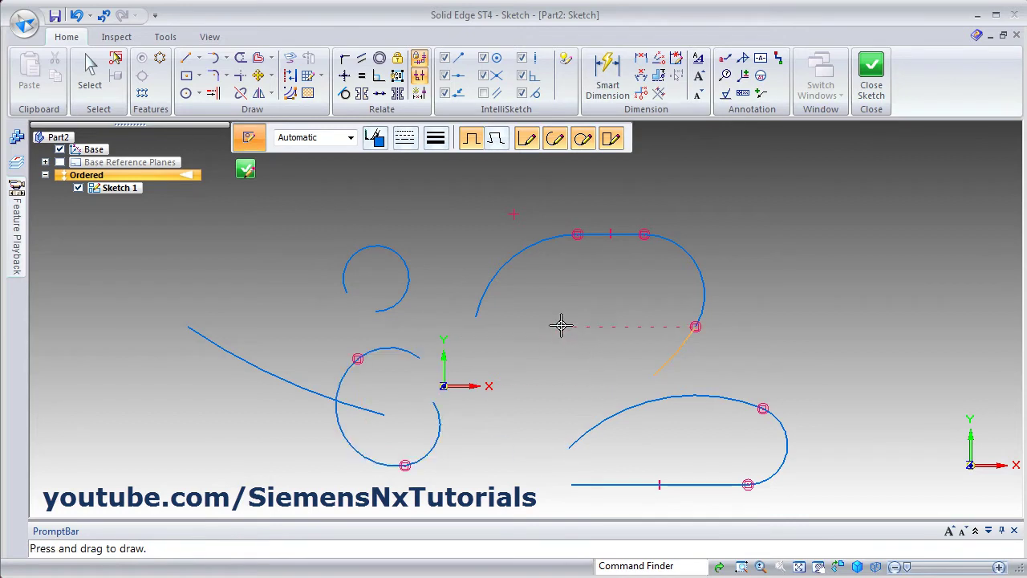
{"action": "mouse_move", "coordinate": [560, 325]}
{"action": "left_mouse_down"}
{"action": "mouse_move", "coordinate": [641, 291]}
{"action": "mouse_move", "coordinate": [631, 341]}
{"action": "mouse_move", "coordinate": [591, 341]}
{"action": "left_mouse_up"}
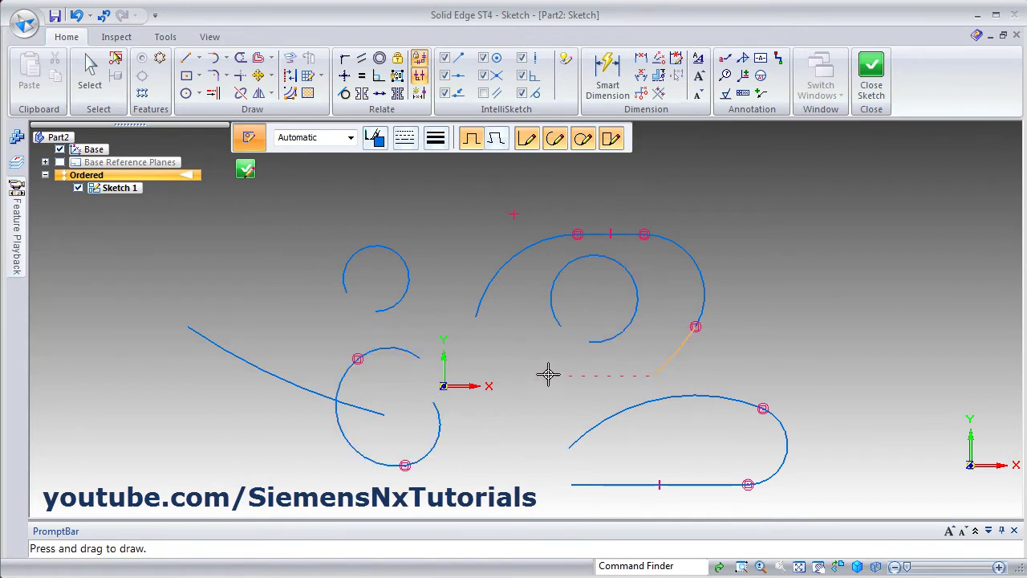
{"action": "mouse_move", "coordinate": [790, 311]}
{"action": "left_mouse_down"}
{"action": "mouse_move", "coordinate": [885, 308]}
{"action": "mouse_move", "coordinate": [937, 240]}
{"action": "left_mouse_up"}
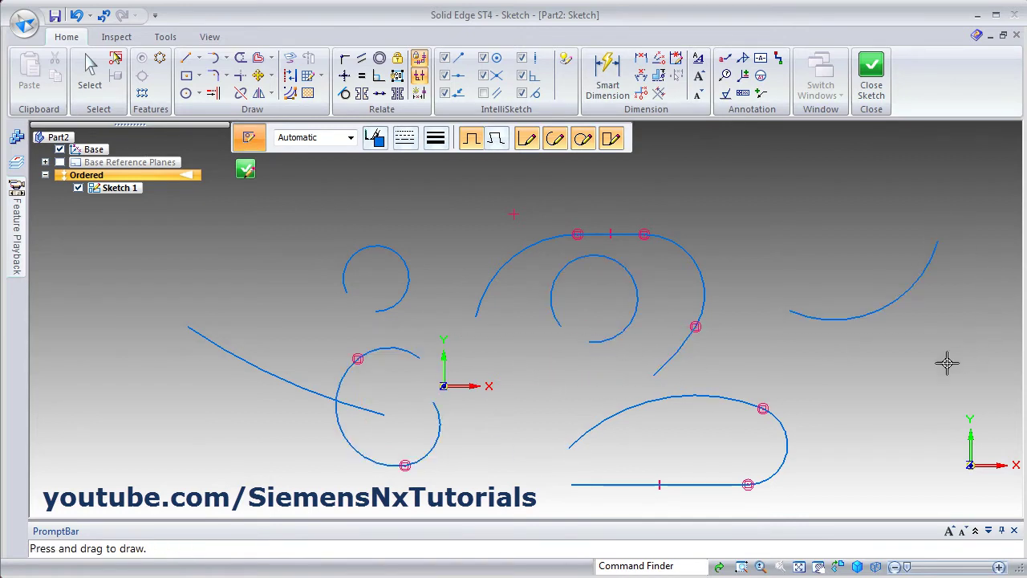
Fit the view, fence-select every sketch element and delete them all.
{"action": "key", "text": "Escape"}
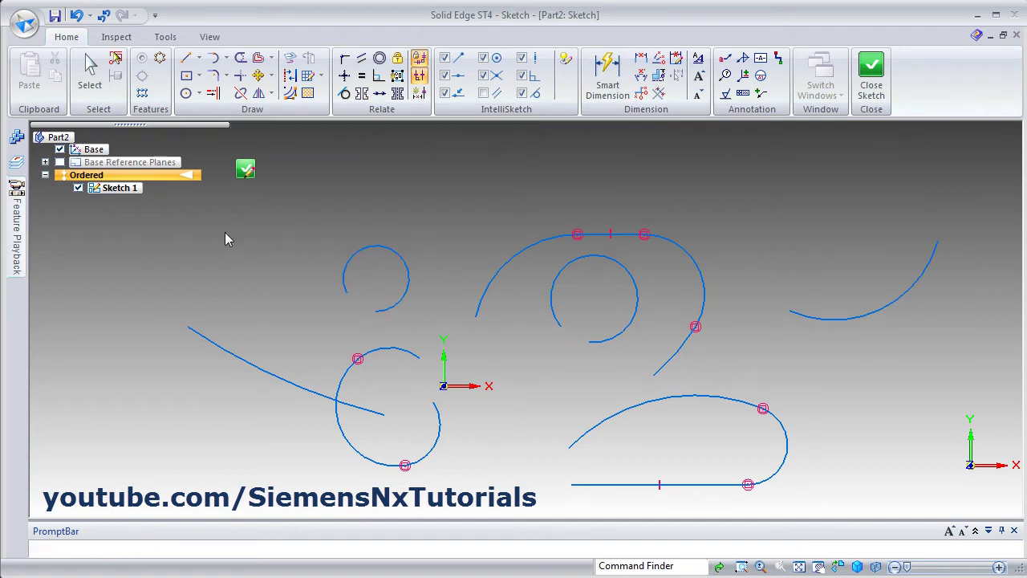
{"action": "key", "text": "ctrl+f"}
{"action": "left_click_drag", "start_coordinate": [841, 210], "coordinate": [280, 482]}
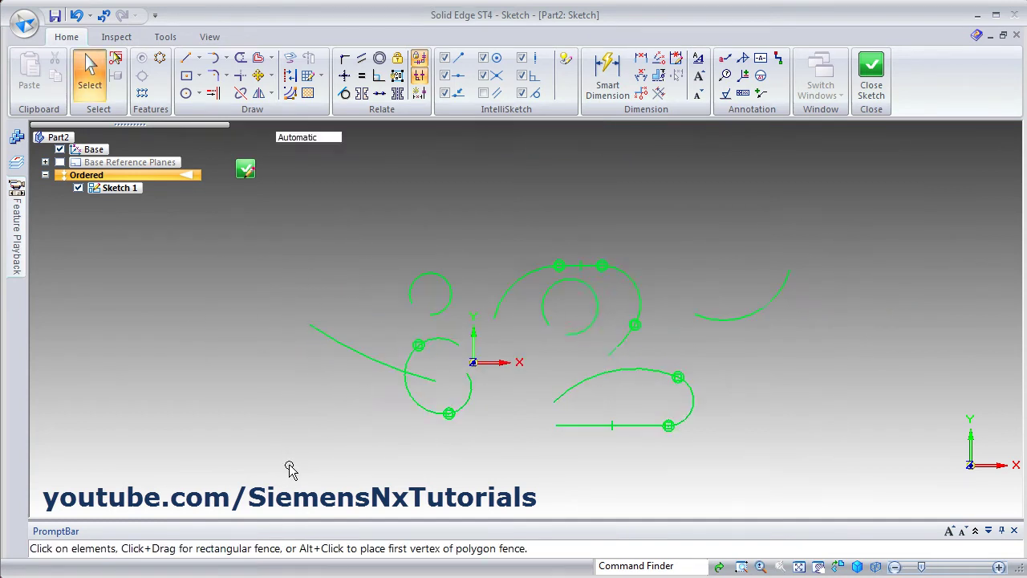
{"action": "key", "text": "Delete"}
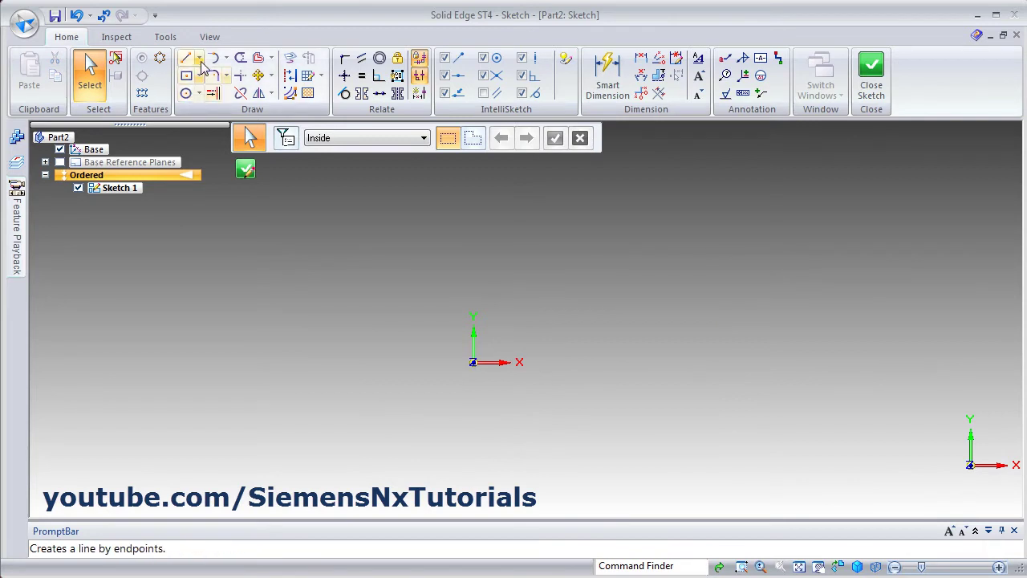
Draw a rectangle by centre at the sketch origin, then undo it.
{"action": "left_click", "coordinate": [198, 57]}
{"action": "left_click", "coordinate": [210, 53]}
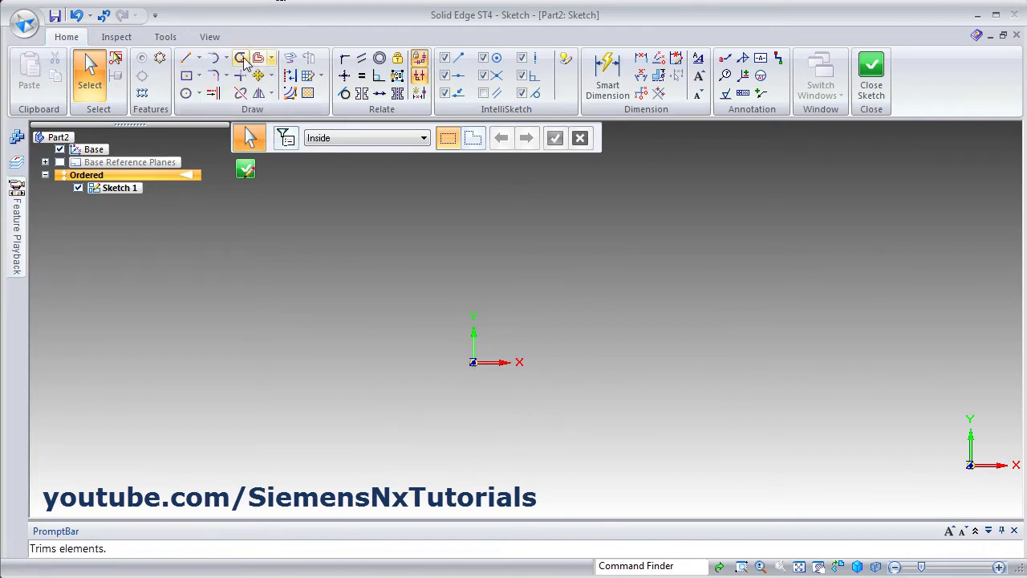
{"action": "left_click", "coordinate": [187, 76]}
{"action": "left_click", "coordinate": [473, 362]}
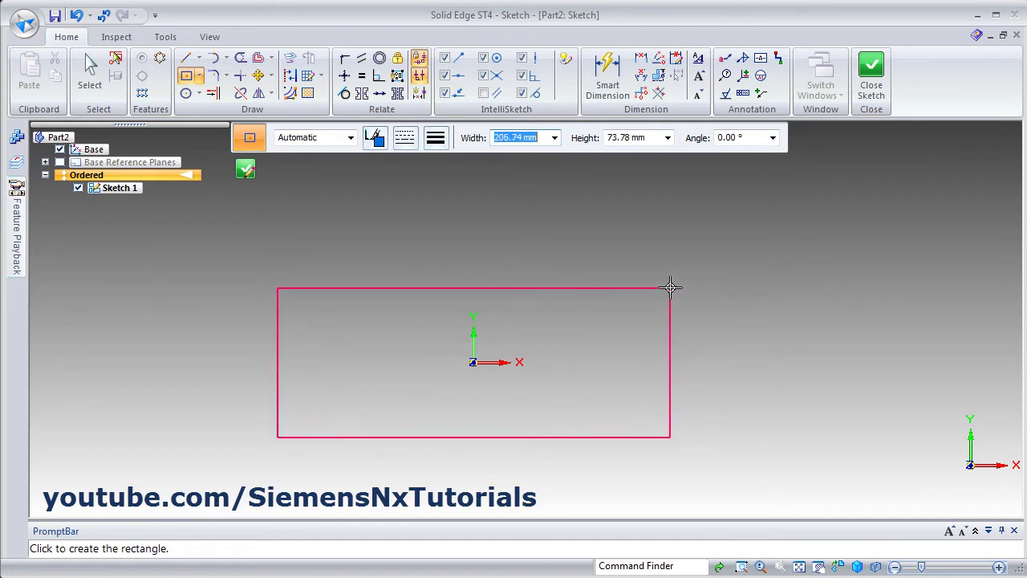
{"action": "left_click", "coordinate": [673, 280]}
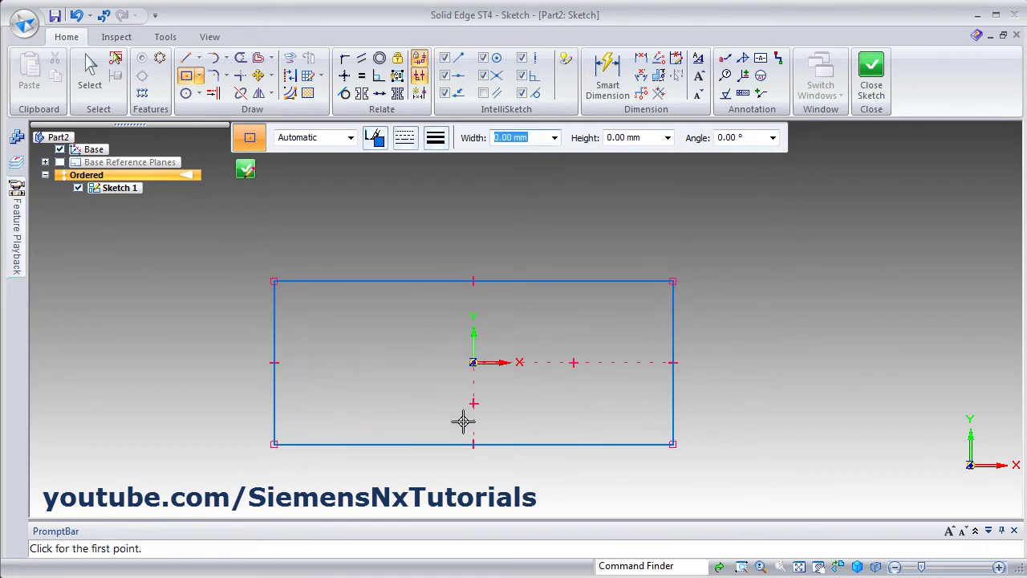
{"action": "key", "text": "ctrl+z"}
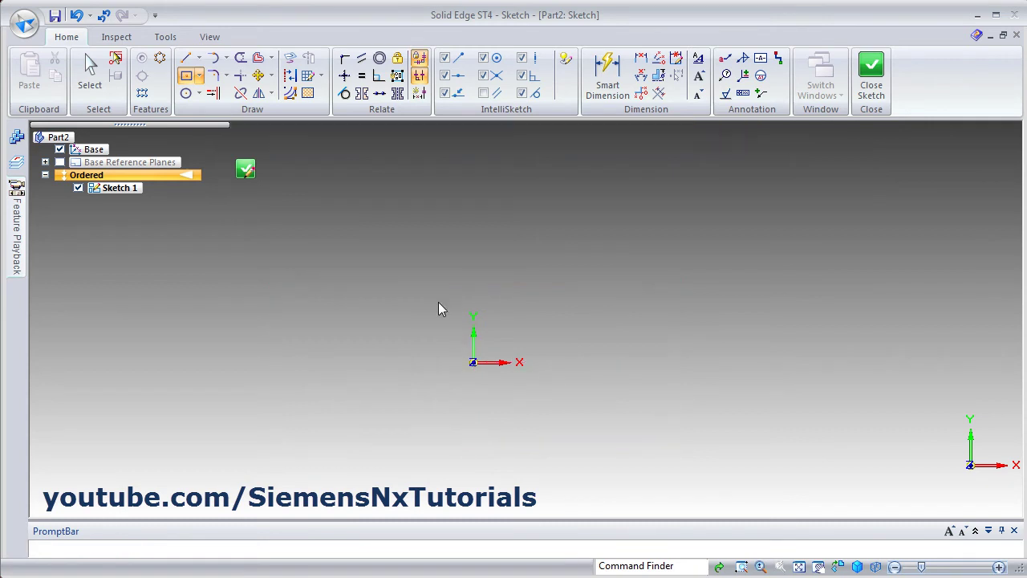
Draw a two-corner rectangle from the origin, undo it, and reopen the rectangle types list.
{"action": "left_click", "coordinate": [199, 77]}
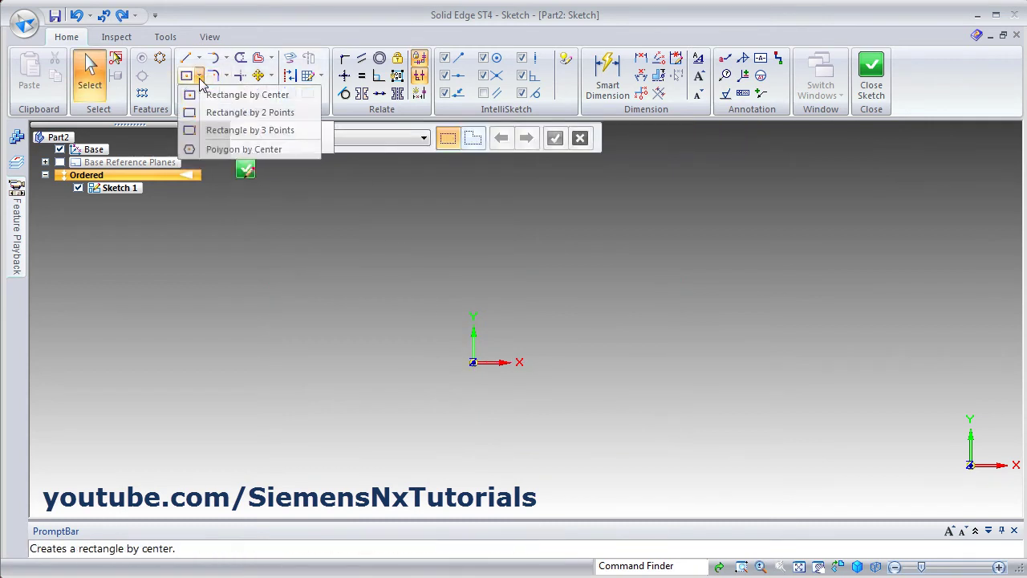
{"action": "left_click", "coordinate": [232, 113]}
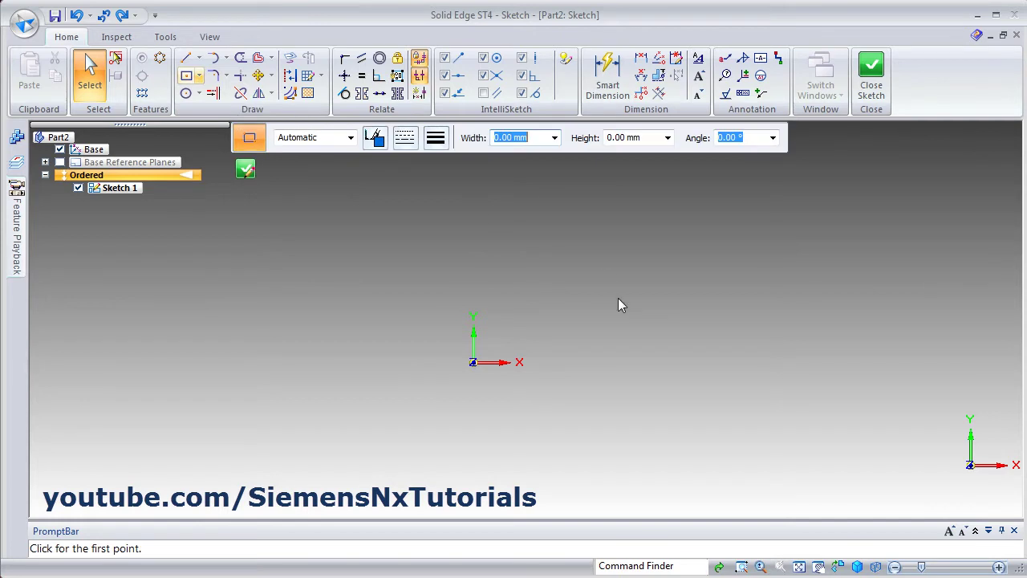
{"action": "left_click", "coordinate": [472, 363]}
{"action": "left_click", "coordinate": [746, 226]}
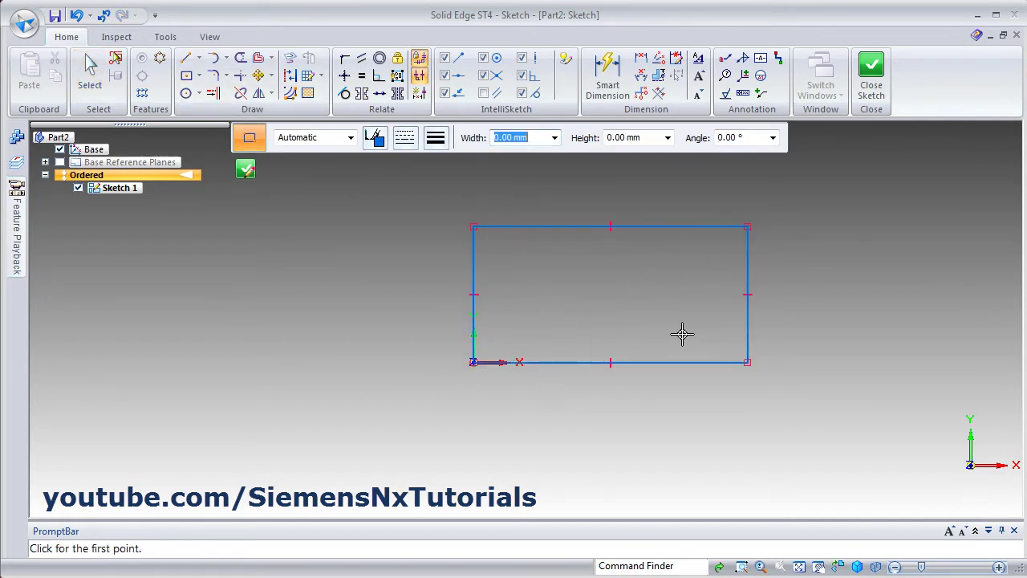
{"action": "key", "text": "ctrl+z"}
{"action": "left_click", "coordinate": [199, 76]}
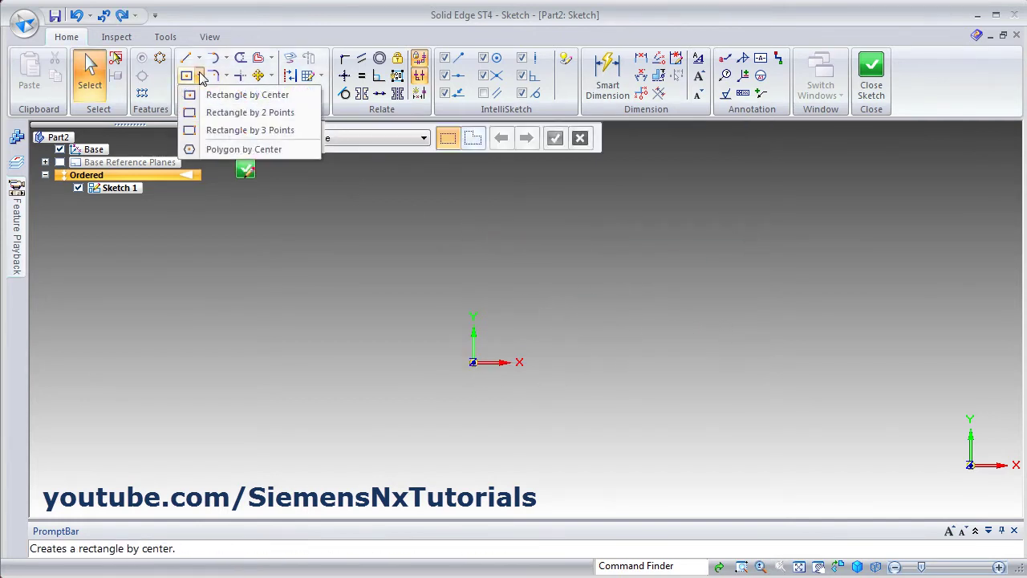
Draw a Rectangle by 3 Points starting at the origin, tilted about 28°.
{"action": "left_click", "coordinate": [227, 131]}
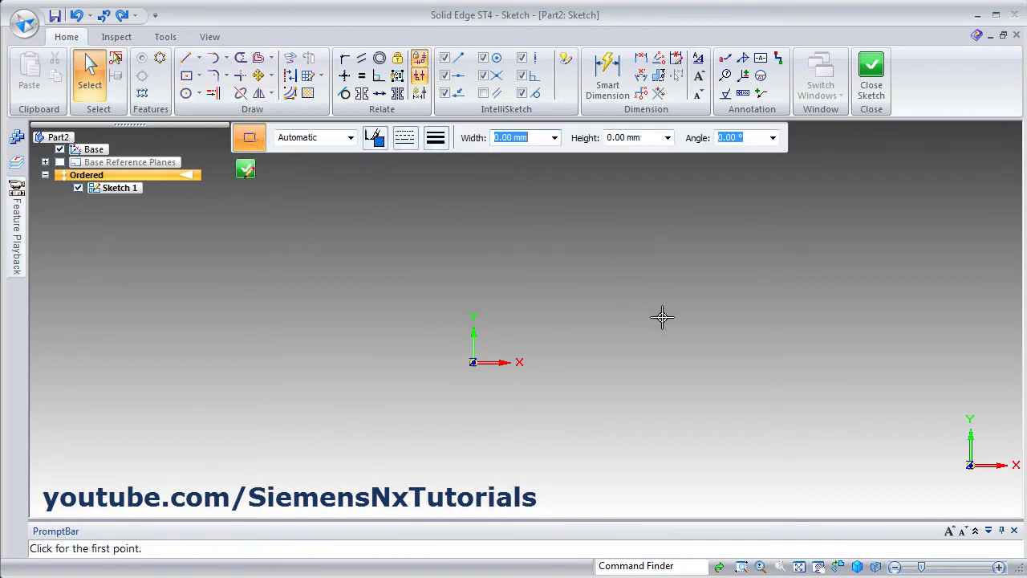
{"action": "left_click", "coordinate": [473, 362]}
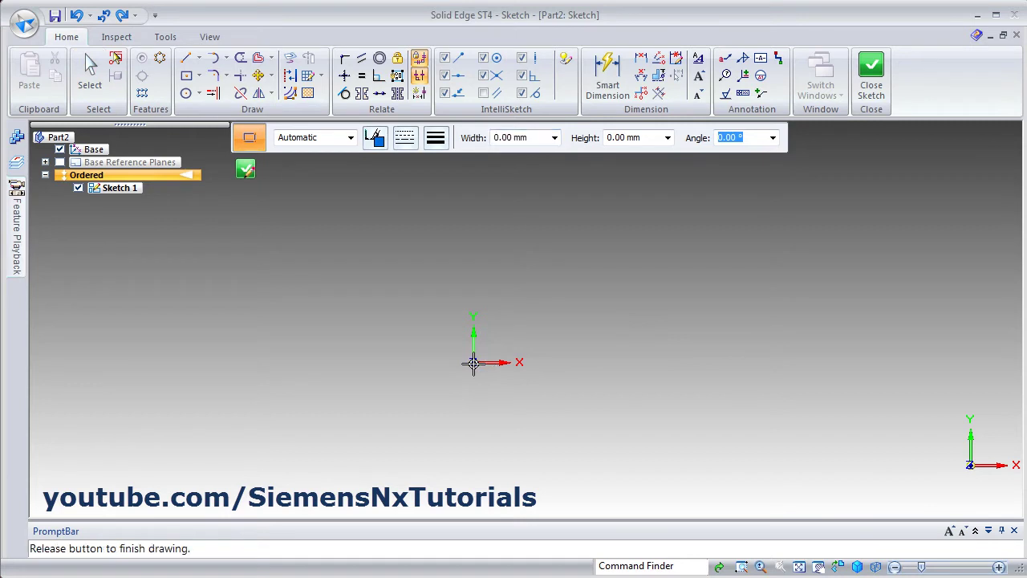
{"action": "left_click", "coordinate": [689, 245]}
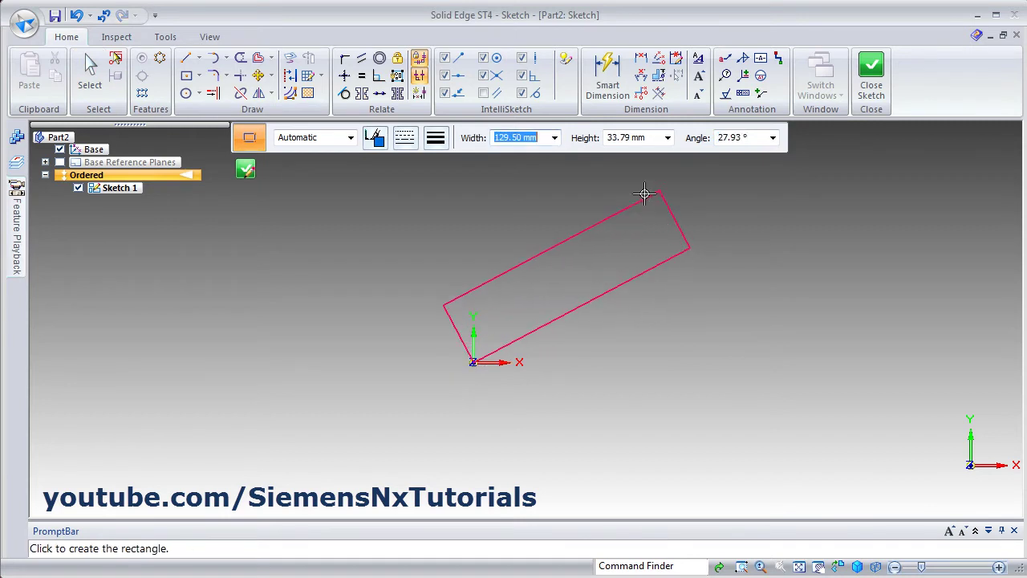
{"action": "left_click", "coordinate": [632, 172]}
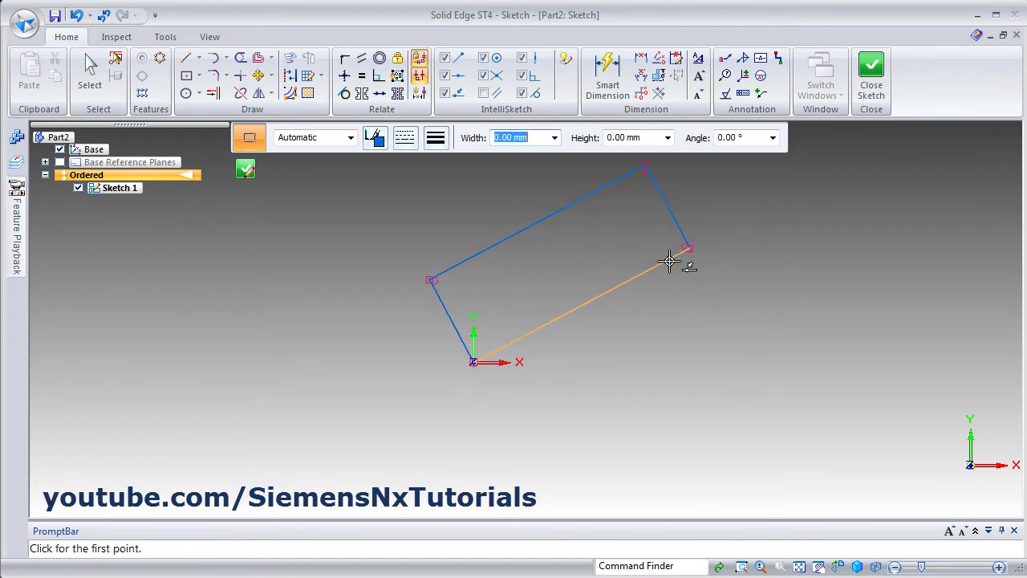
Dimension the rectangle's bottom edge angle to 30°.
{"action": "left_click", "coordinate": [607, 80]}
{"action": "left_click", "coordinate": [499, 361]}
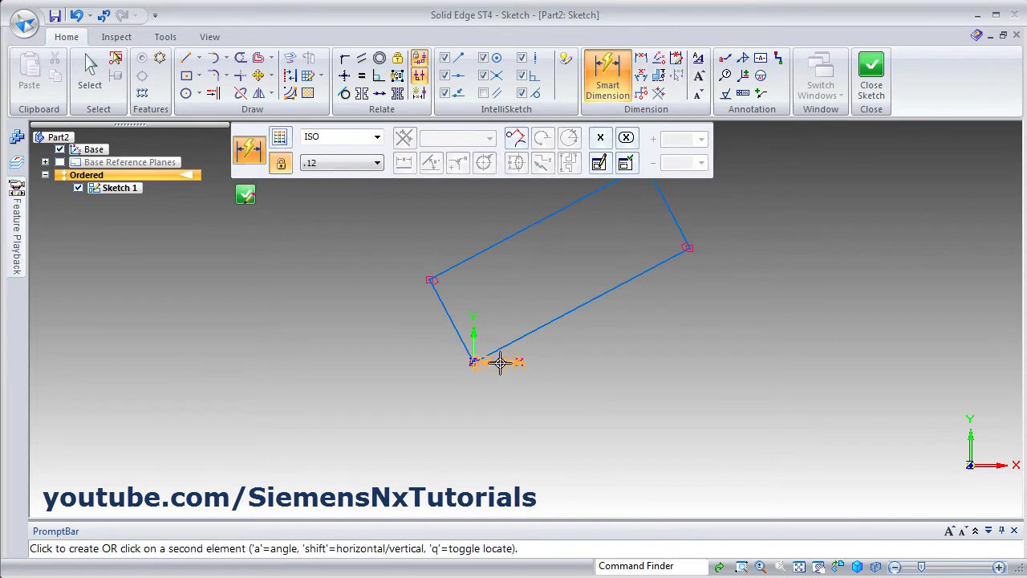
{"action": "key", "text": "a"}
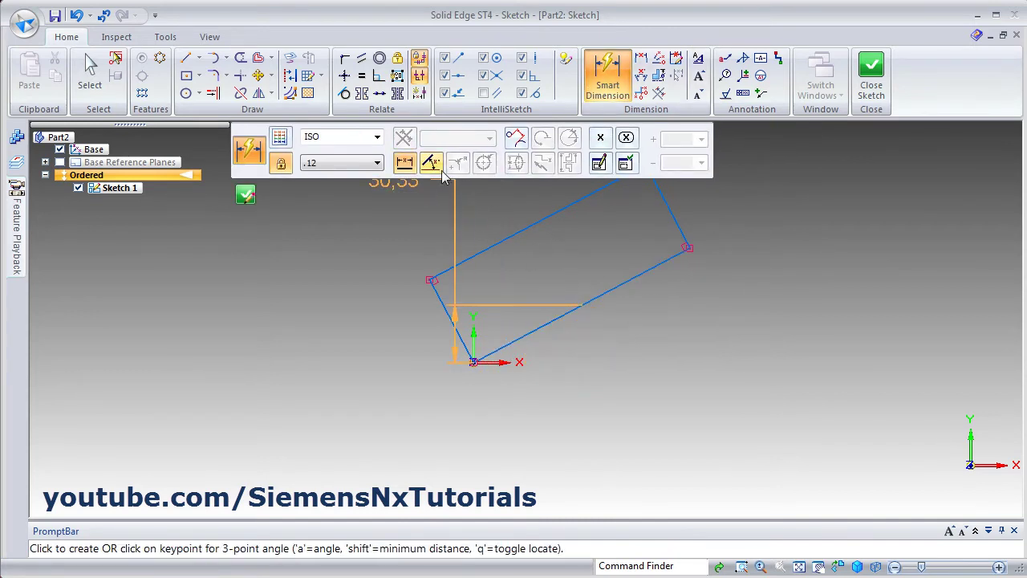
{"action": "left_click", "coordinate": [605, 331]}
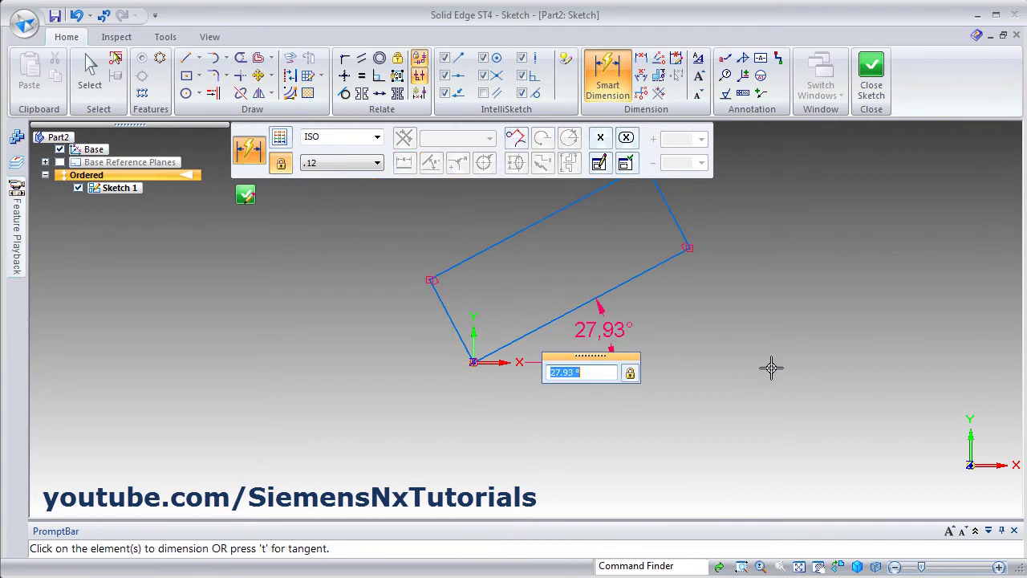
{"action": "type", "text": "30"}
{"action": "key", "text": "Return"}
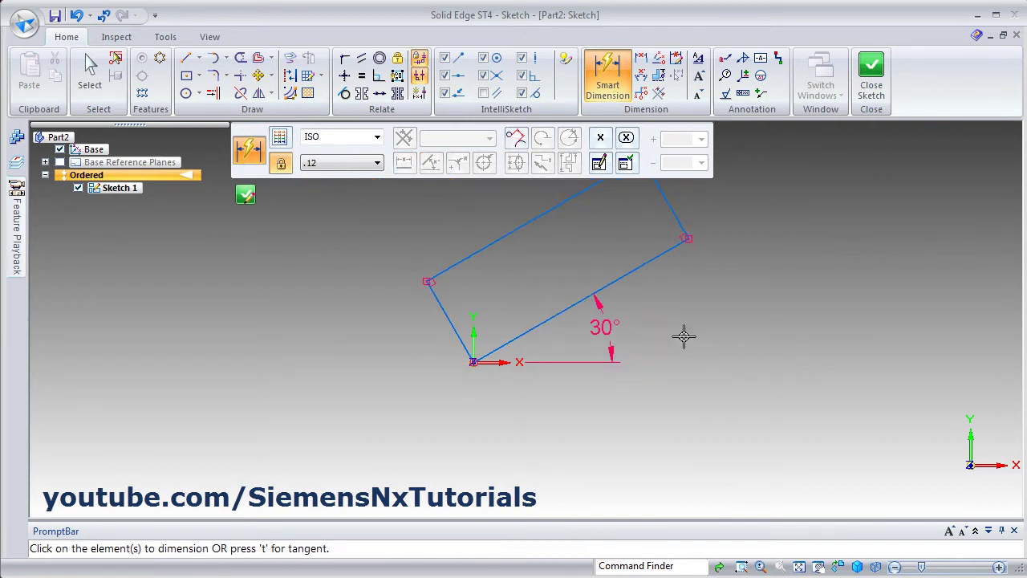
Dimension the short edge to 50 and the long edge to 100, then box-select the sketch.
{"action": "scroll", "coordinate": [585, 230], "scroll_direction": "down", "scroll_amount": 2}
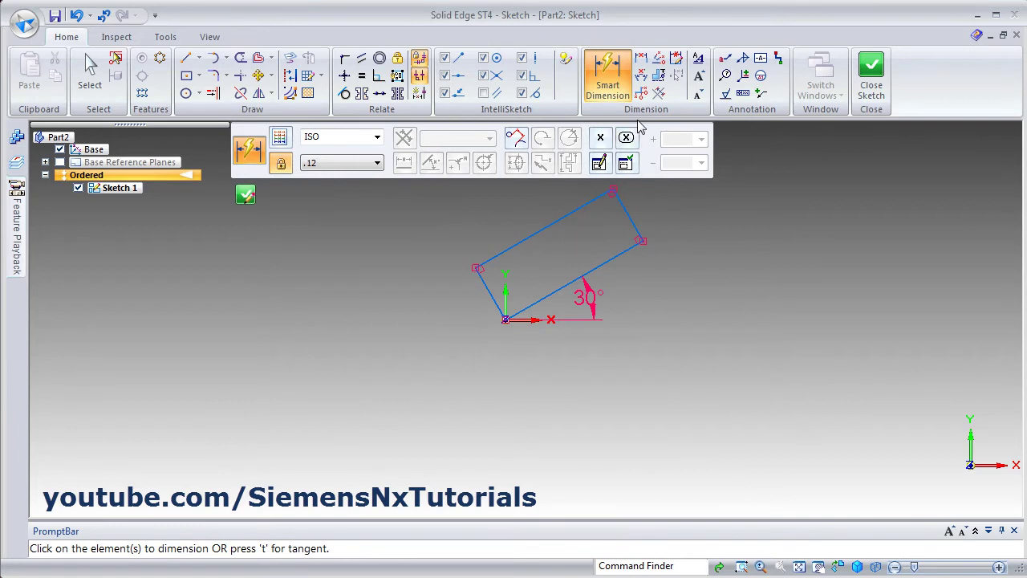
{"action": "left_click", "coordinate": [491, 294]}
{"action": "left_click", "coordinate": [430, 329]}
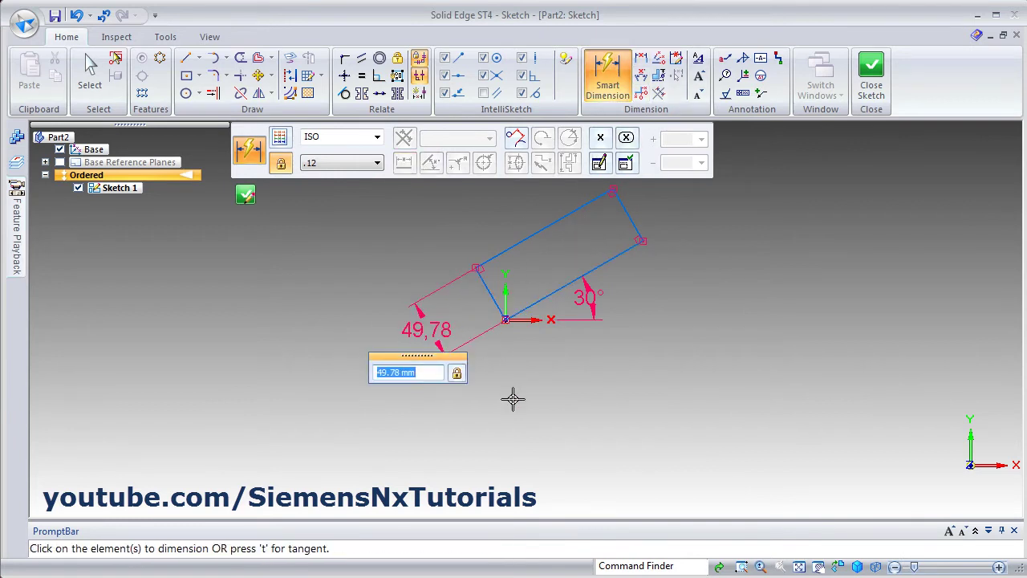
{"action": "key", "text": "Return"}
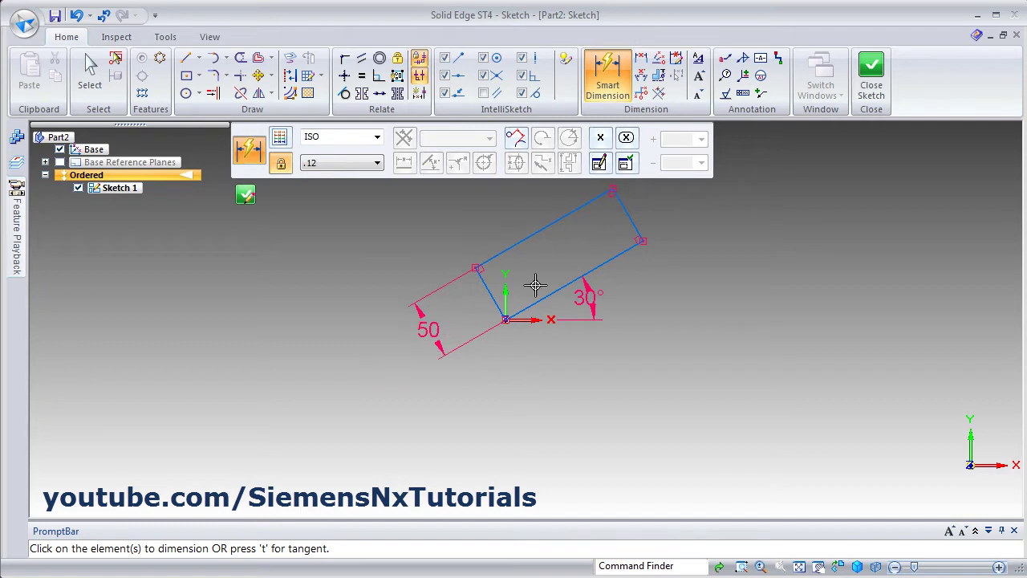
{"action": "left_click", "coordinate": [543, 230]}
{"action": "left_click", "coordinate": [517, 217]}
{"action": "type", "text": "1"}
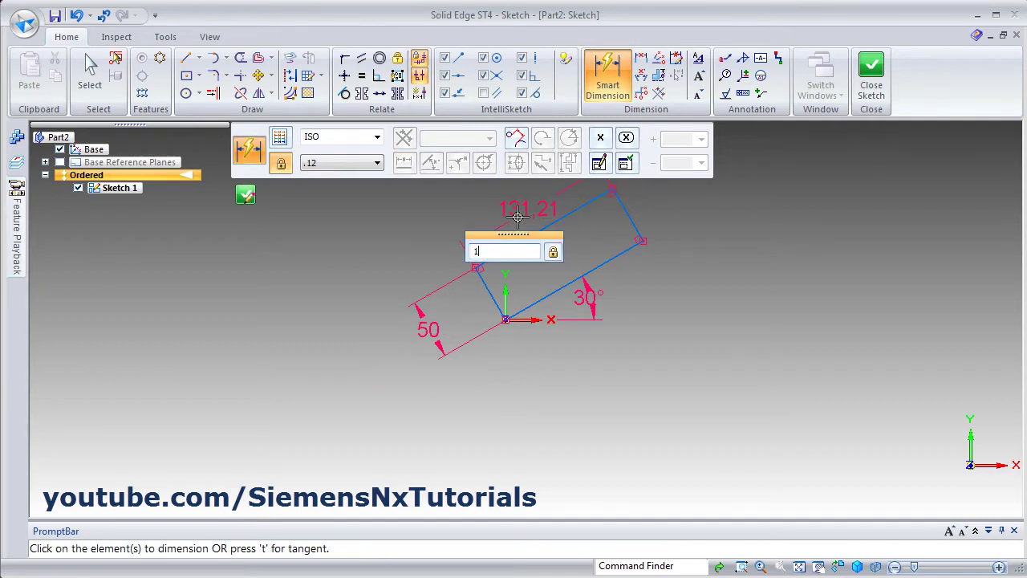
{"action": "type", "text": "00"}
{"action": "key", "text": "Return"}
{"action": "scroll", "coordinate": [610, 229], "scroll_direction": "up", "scroll_amount": 3}
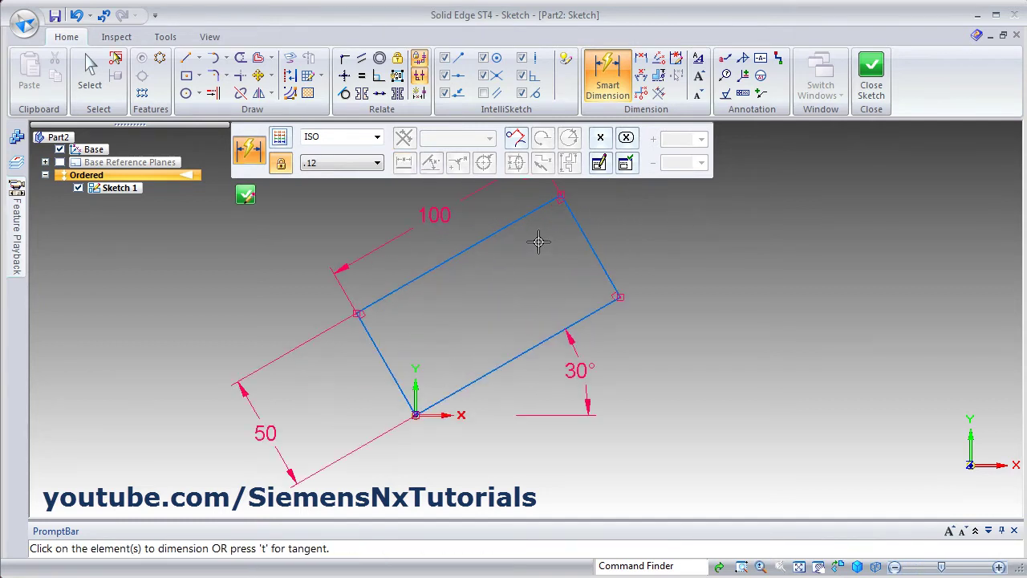
{"action": "key", "text": "Escape"}
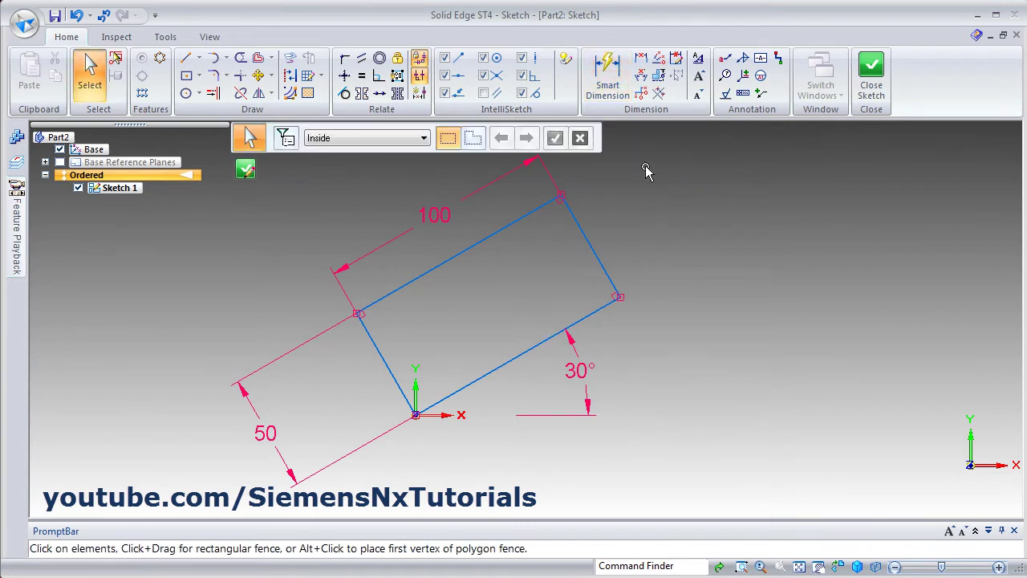
{"action": "left_click_drag", "start_coordinate": [646, 167], "coordinate": [233, 476]}
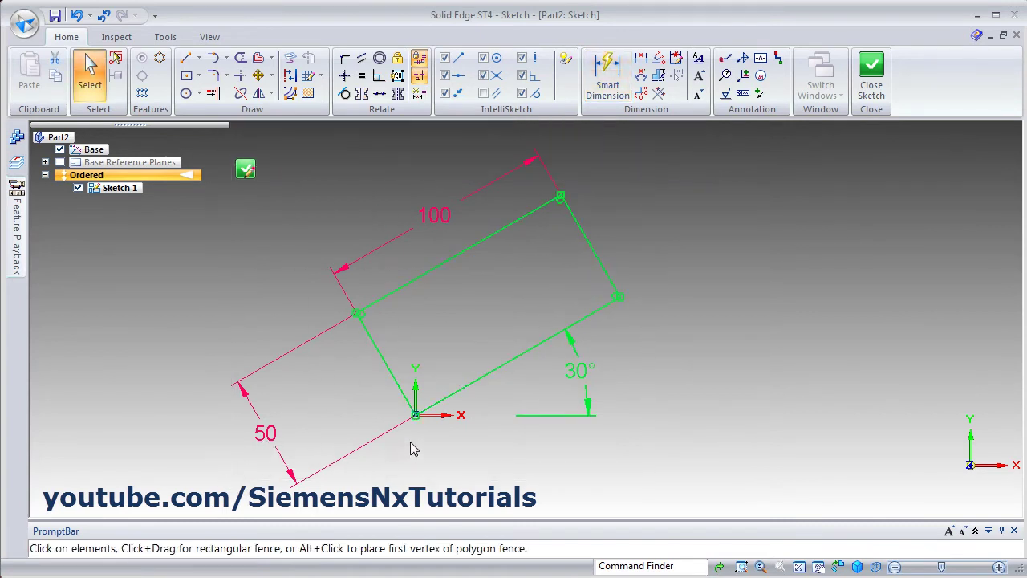
Delete the angled rectangle and draw a new level rectangle from the origin.
{"action": "key", "text": "Delete"}
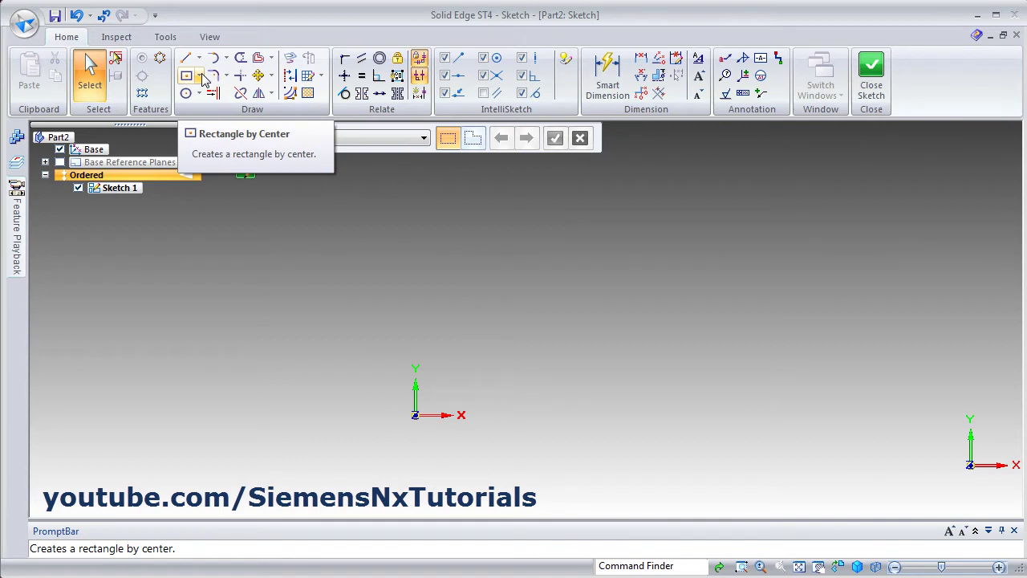
{"action": "left_click", "coordinate": [199, 75]}
{"action": "left_click", "coordinate": [241, 128]}
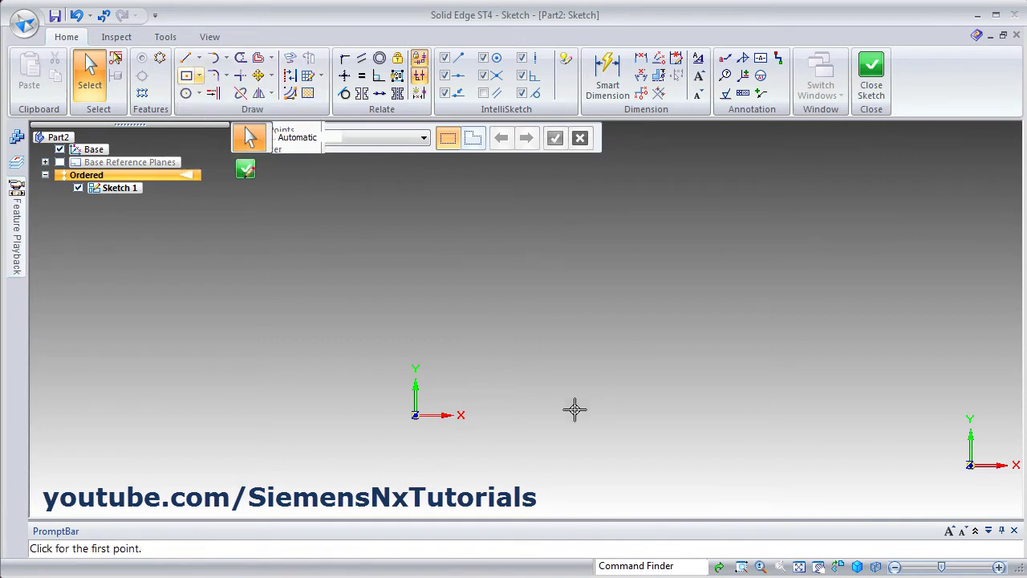
{"action": "left_click_drag", "start_coordinate": [414, 415], "coordinate": [770, 269]}
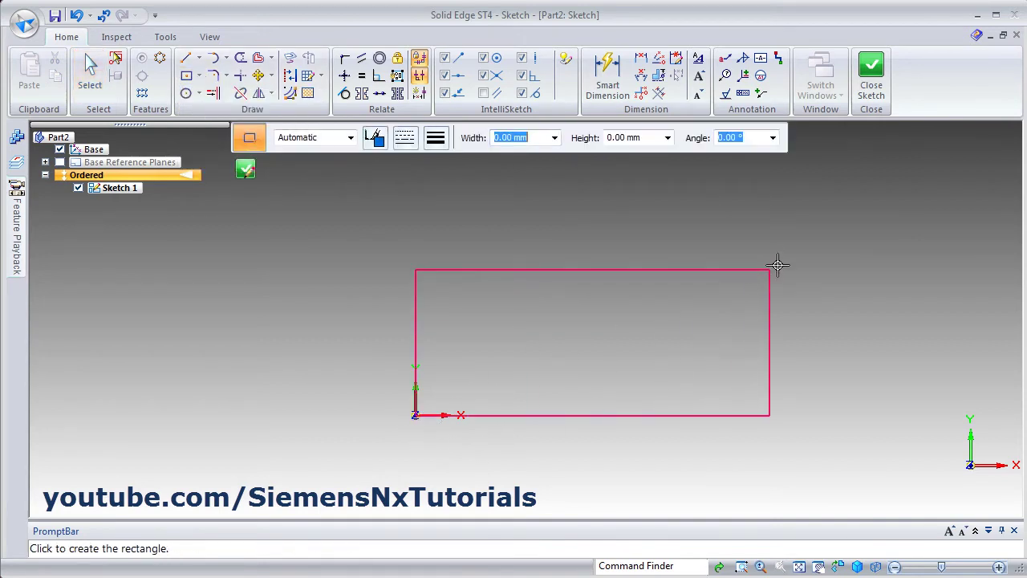
{"action": "left_click", "coordinate": [780, 254]}
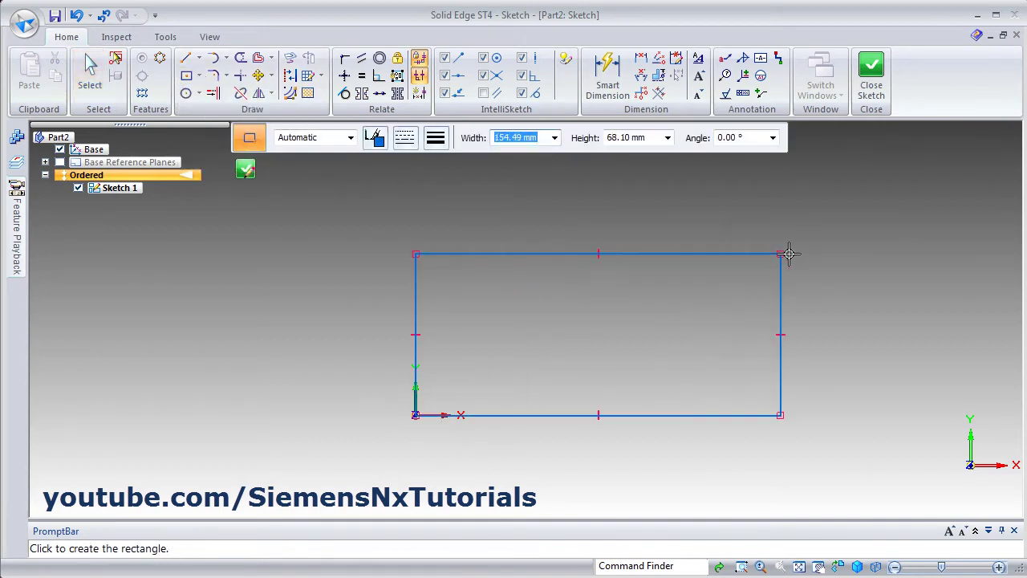
Add tangent arcs across the right end and out from the top-left corner.
{"action": "left_click", "coordinate": [213, 60]}
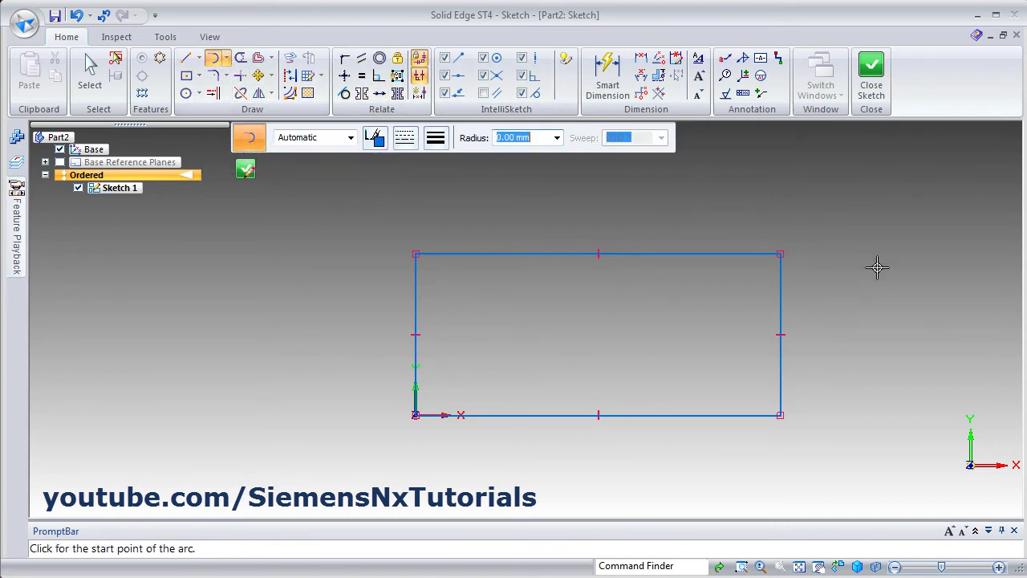
{"action": "left_click", "coordinate": [782, 254]}
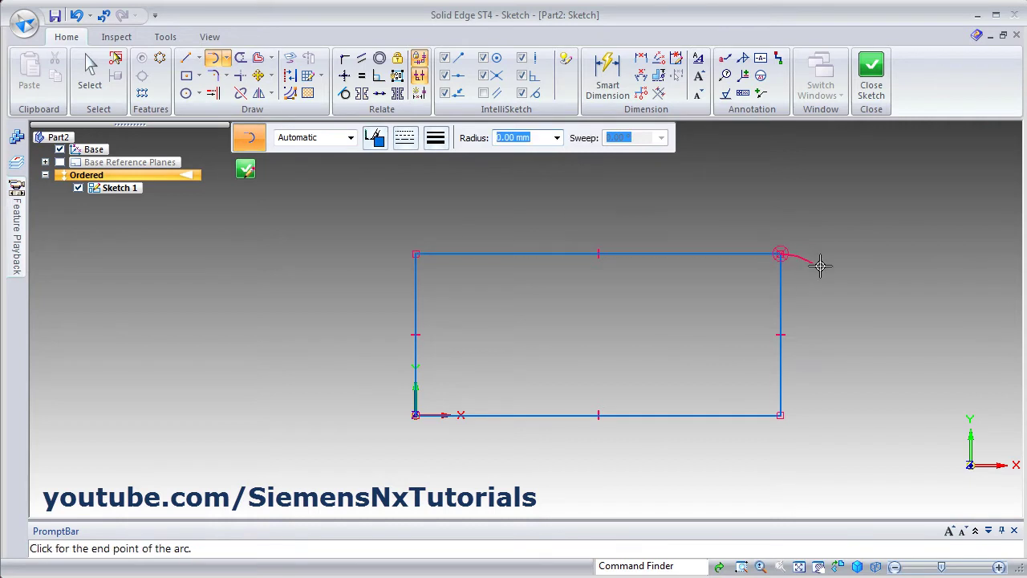
{"action": "left_click", "coordinate": [779, 415]}
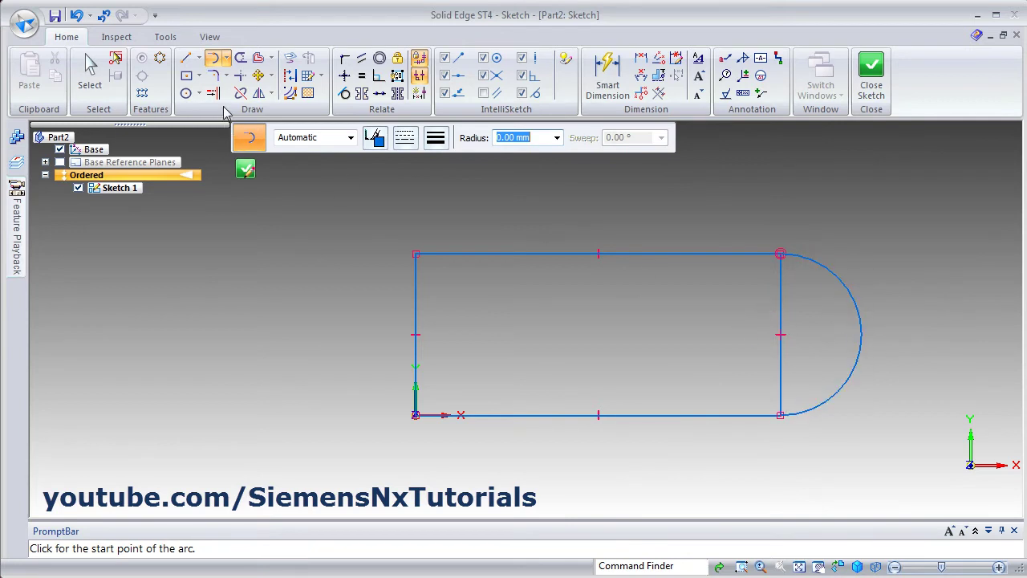
{"action": "left_click", "coordinate": [416, 253]}
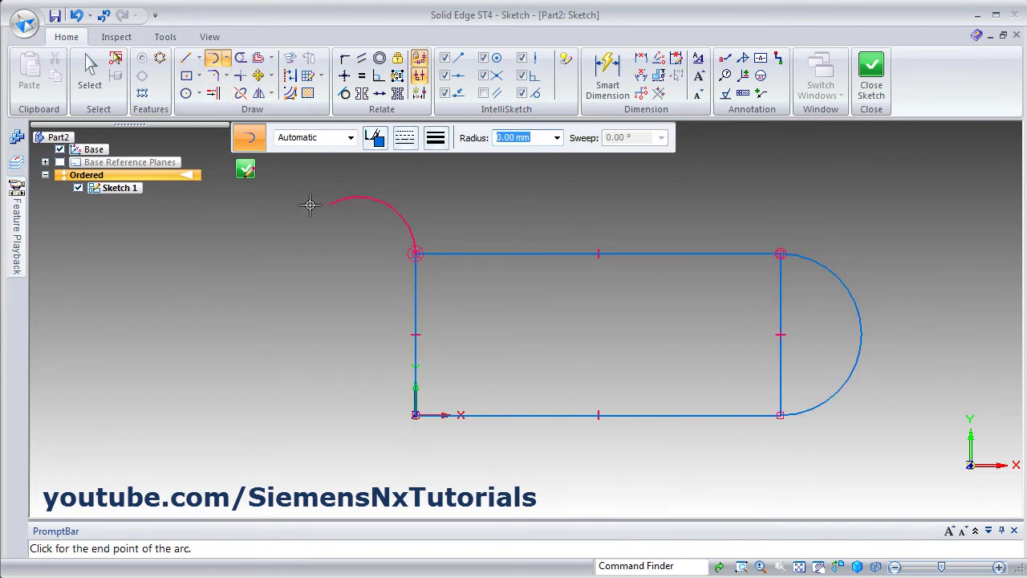
{"action": "left_click", "coordinate": [266, 295]}
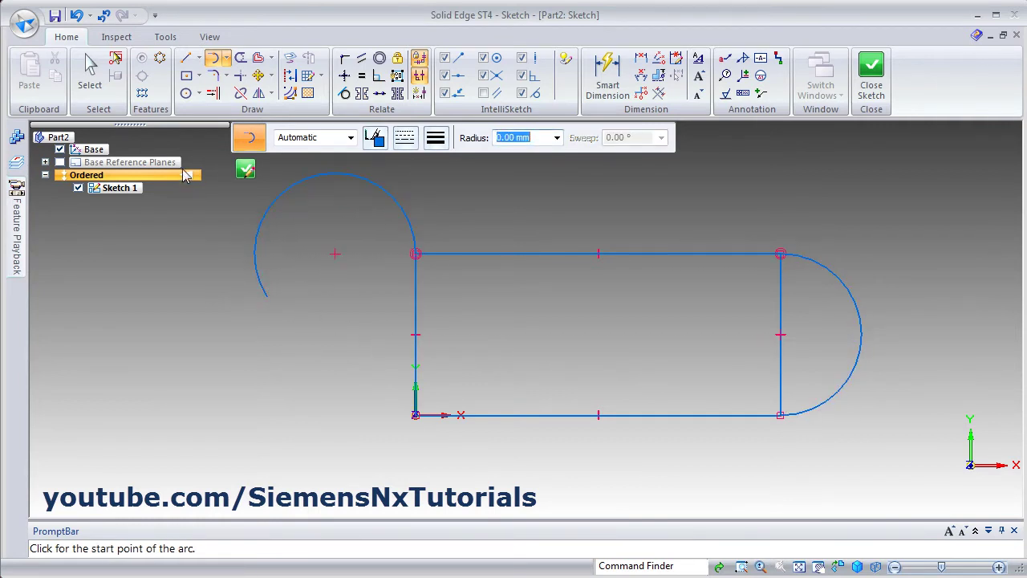
{"action": "left_click", "coordinate": [226, 58]}
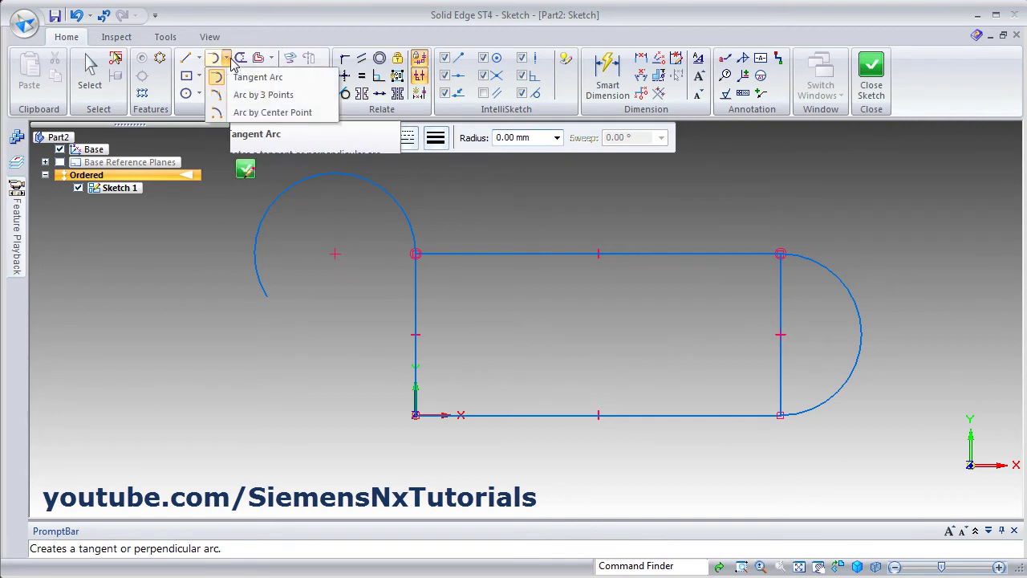
Undo the stray top-left arc and the right-end tangent arc.
{"action": "left_click", "coordinate": [245, 97]}
{"action": "key", "text": "Escape"}
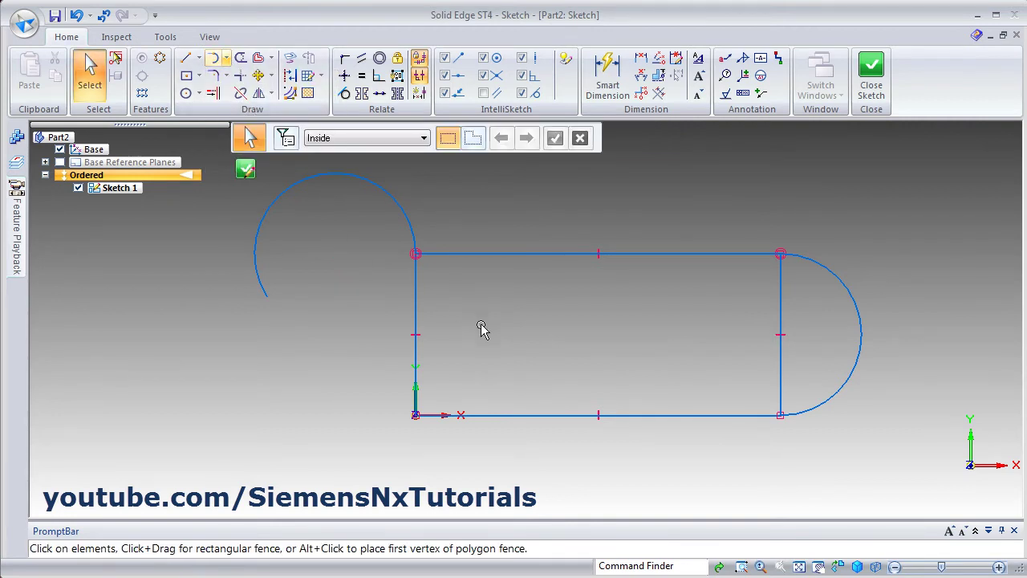
{"action": "key", "text": "ctrl+z"}
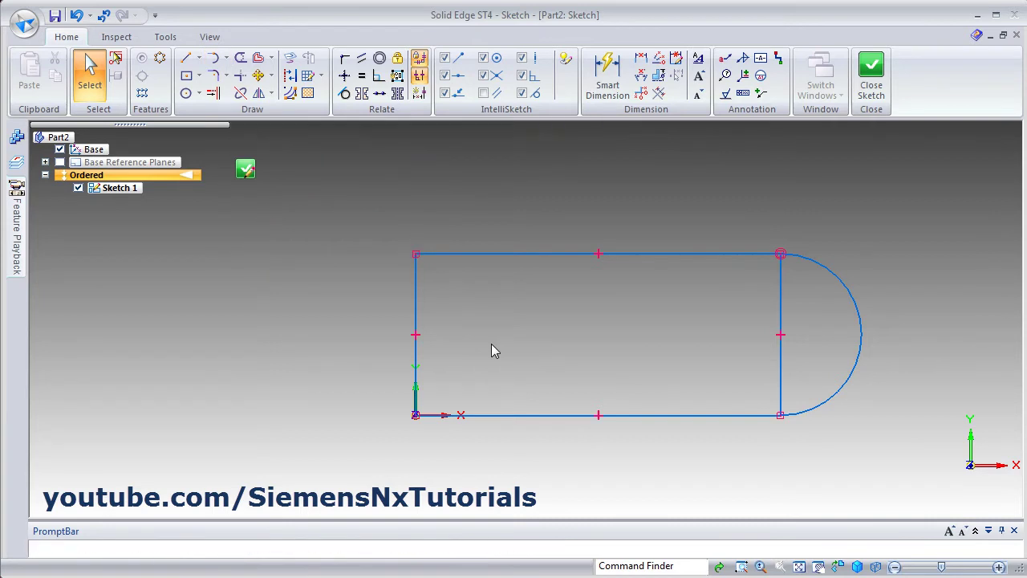
{"action": "key", "text": "ctrl+z"}
Cap the right edge with a 30 mm Arc by 3 Points bulging outward.
{"action": "left_click", "coordinate": [199, 59]}
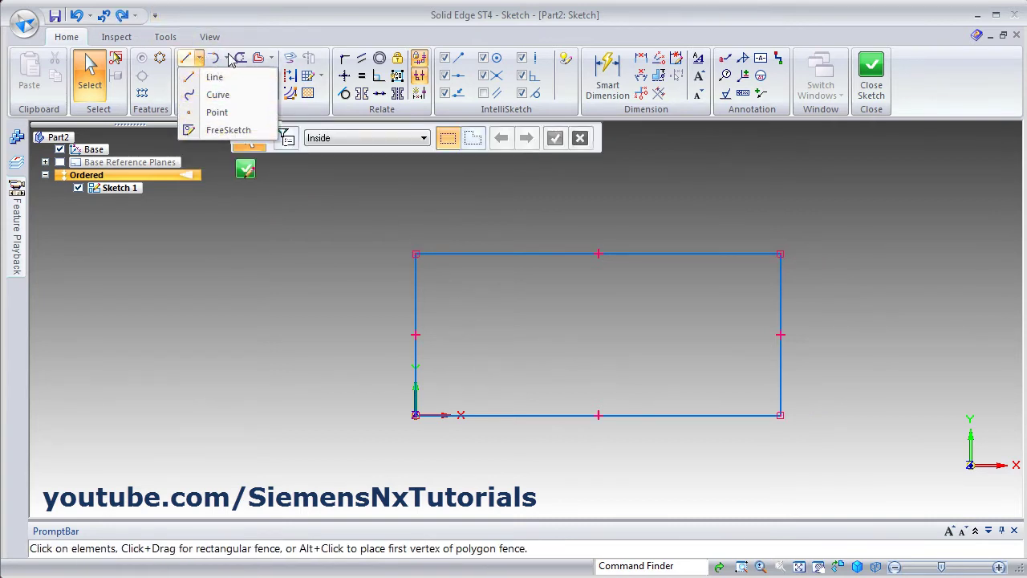
{"action": "left_click", "coordinate": [227, 59]}
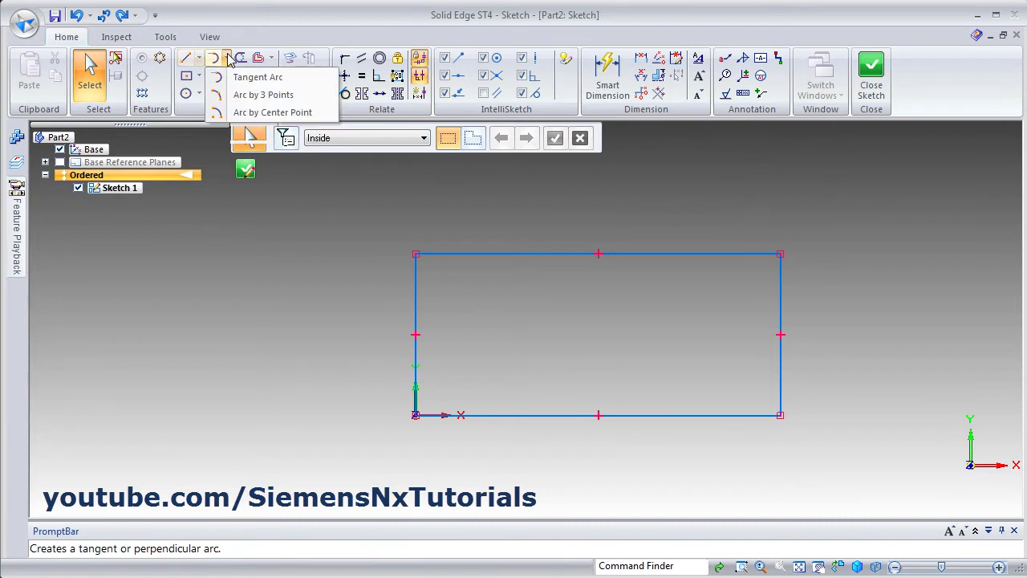
{"action": "left_click", "coordinate": [248, 95]}
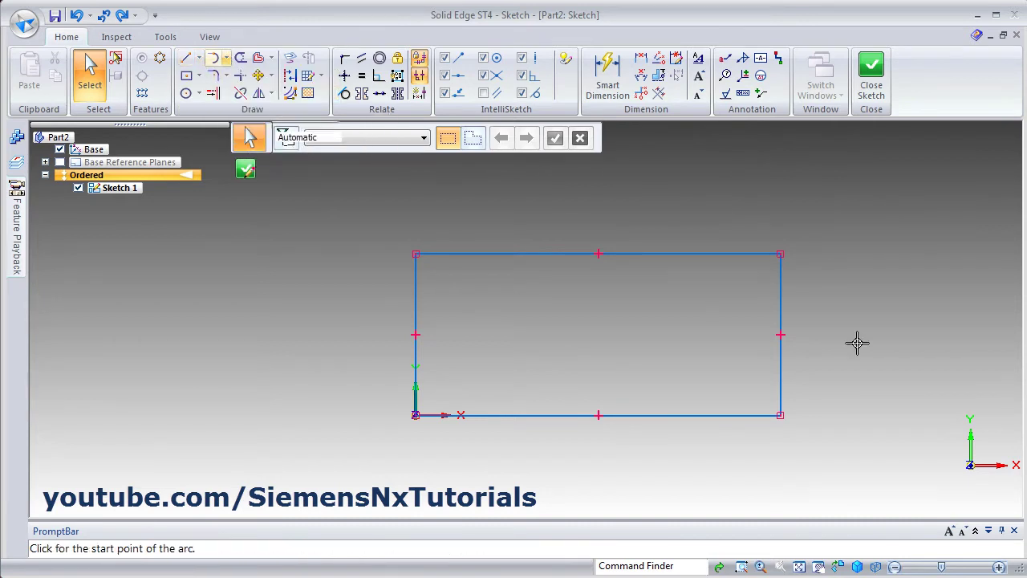
{"action": "left_click", "coordinate": [780, 416]}
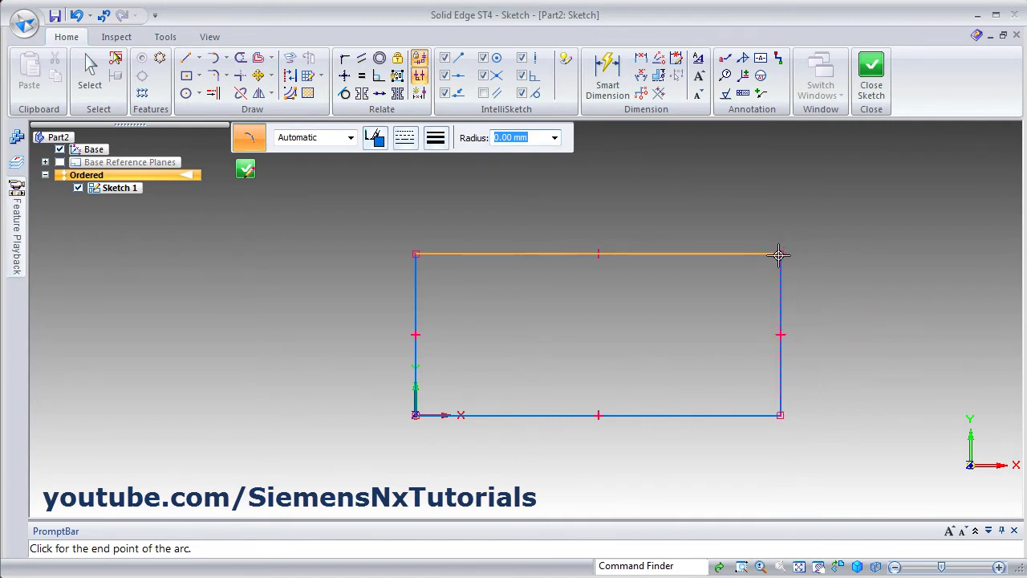
{"action": "left_click", "coordinate": [780, 254]}
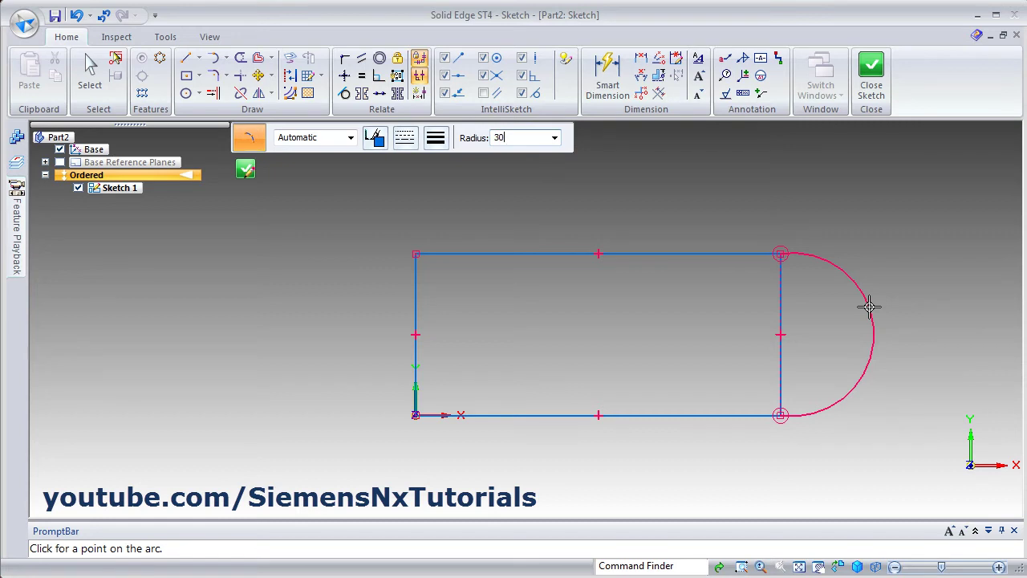
{"action": "key", "text": "Return"}
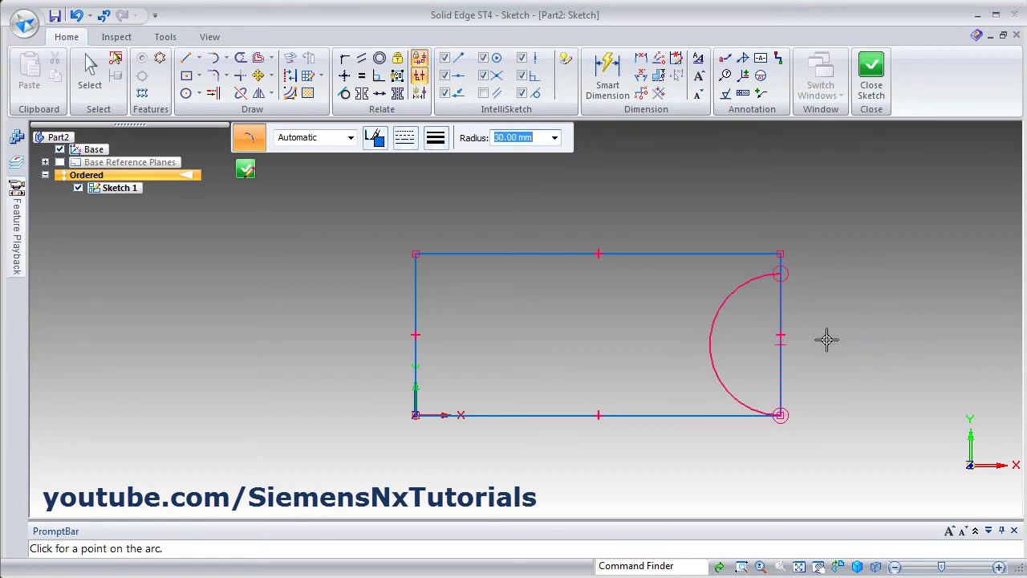
{"action": "left_click", "coordinate": [833, 386]}
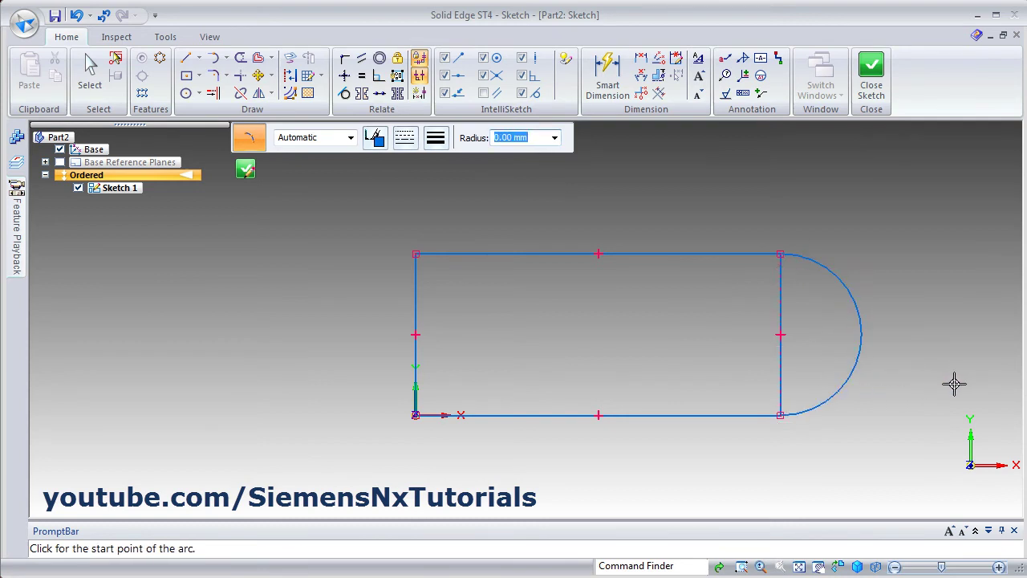
{"action": "scroll", "coordinate": [889, 310], "scroll_direction": "up", "scroll_amount": 1}
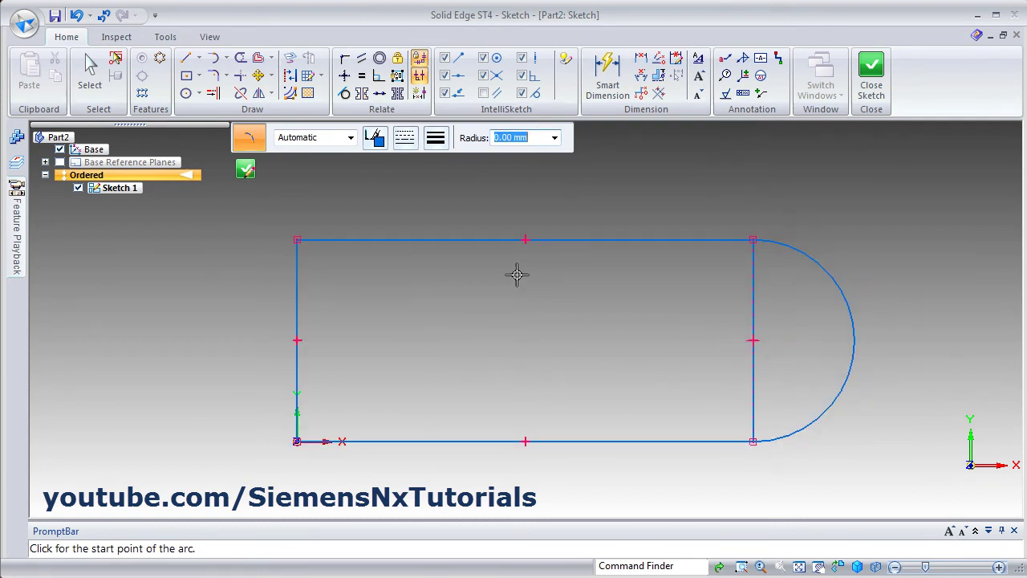
Cap the left edge with a centre-point arc closing the slot, then select the slot.
{"action": "left_click", "coordinate": [226, 60]}
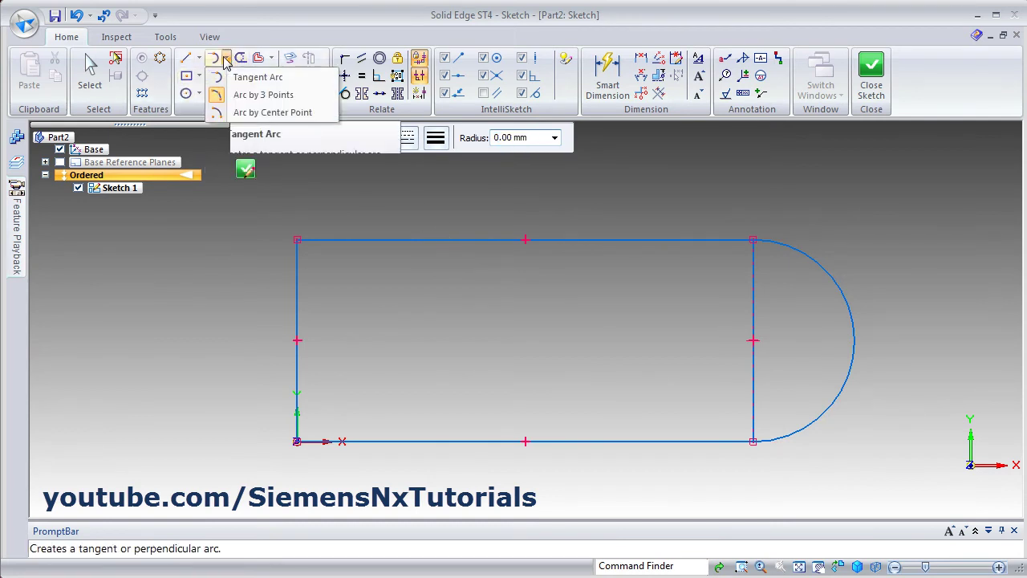
{"action": "left_click", "coordinate": [265, 112]}
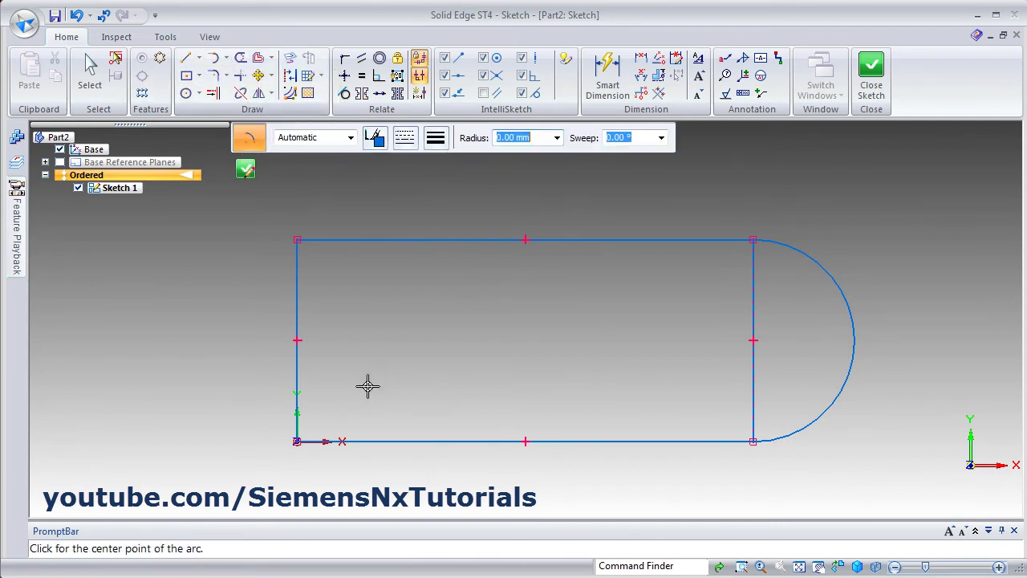
{"action": "left_click", "coordinate": [296, 339]}
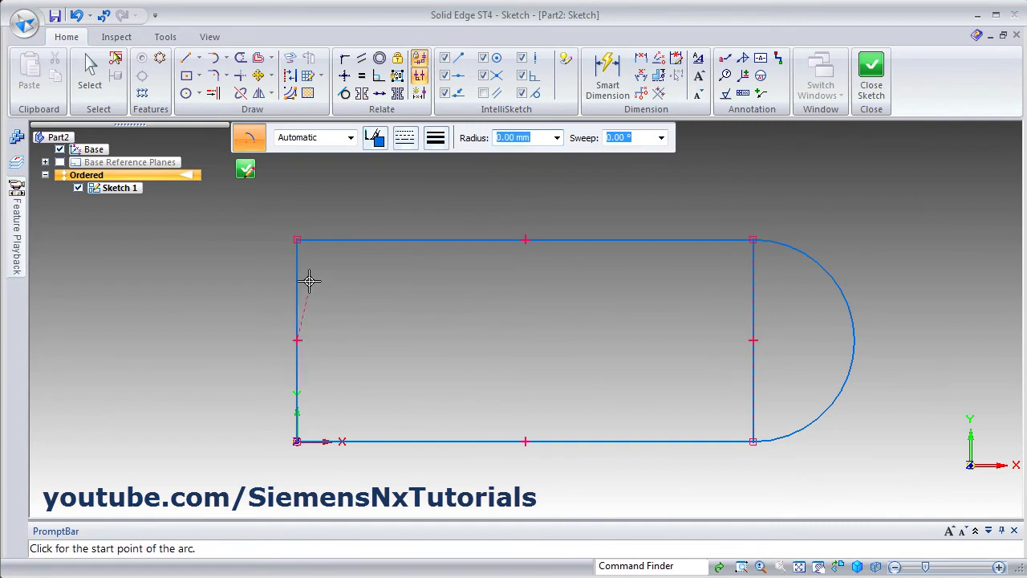
{"action": "left_click", "coordinate": [297, 239]}
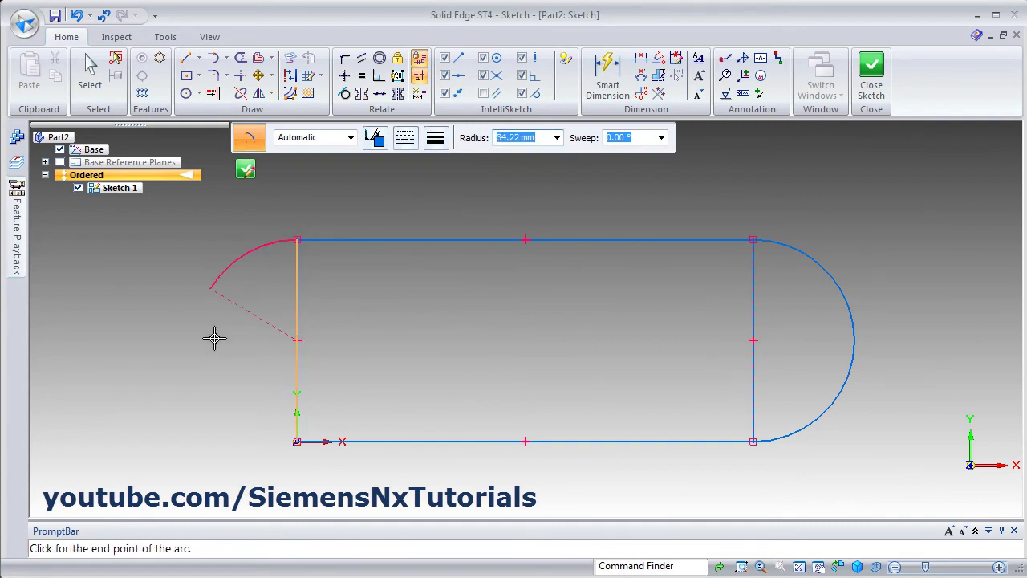
{"action": "left_click", "coordinate": [296, 440]}
{"action": "scroll", "coordinate": [435, 388], "scroll_direction": "down", "scroll_amount": 2}
{"action": "scroll", "coordinate": [406, 330], "scroll_direction": "down", "scroll_amount": 1}
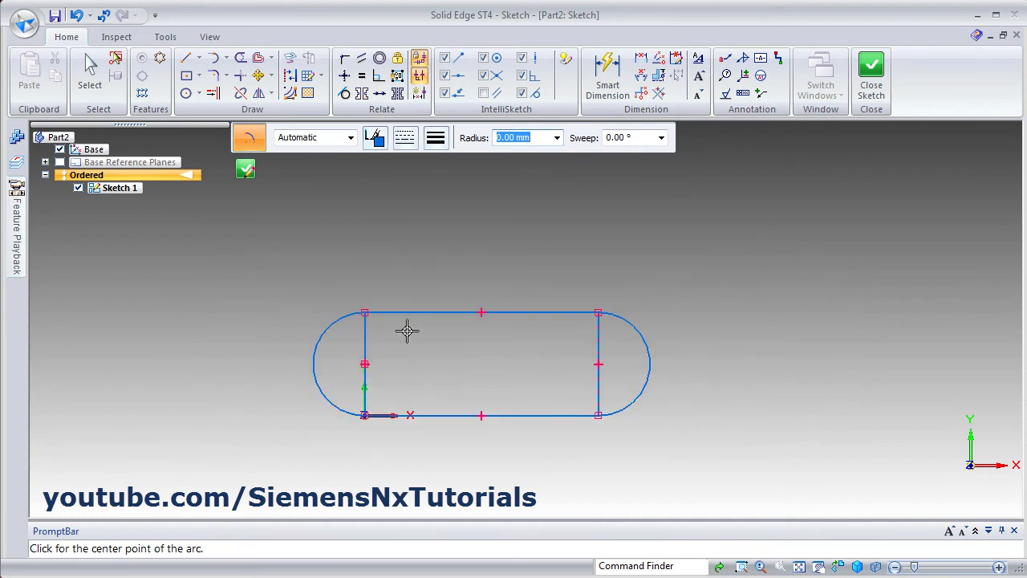
{"action": "key", "text": "Escape"}
{"action": "mouse_move", "coordinate": [286, 271]}
{"action": "left_mouse_down"}
{"action": "mouse_move", "coordinate": [717, 481]}
{"action": "mouse_move", "coordinate": [701, 467]}
{"action": "left_mouse_up"}
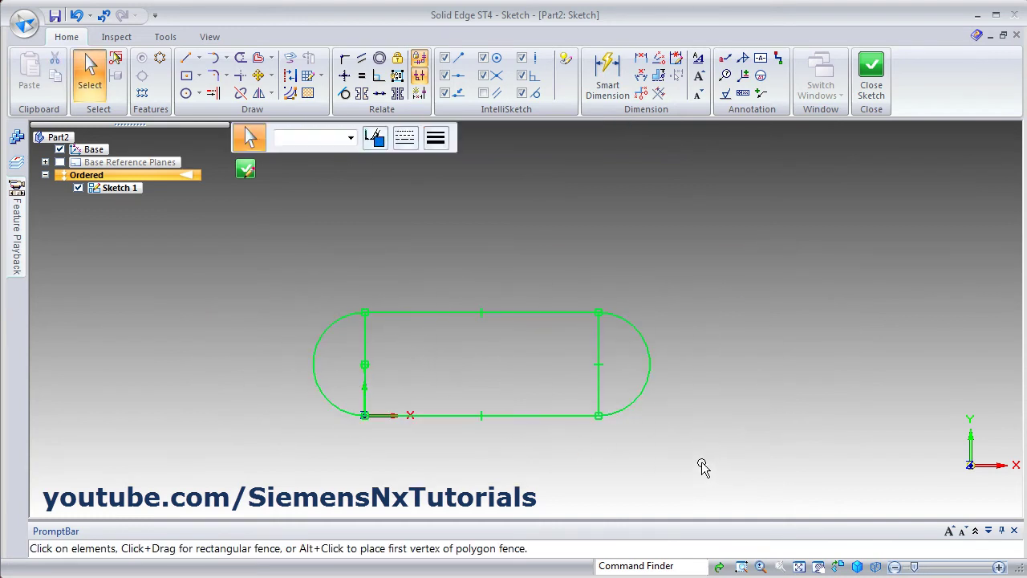
Delete the slot and draw a 6-sided Polygon by Center at the origin.
{"action": "key", "text": "Delete"}
{"action": "left_click", "coordinate": [199, 76]}
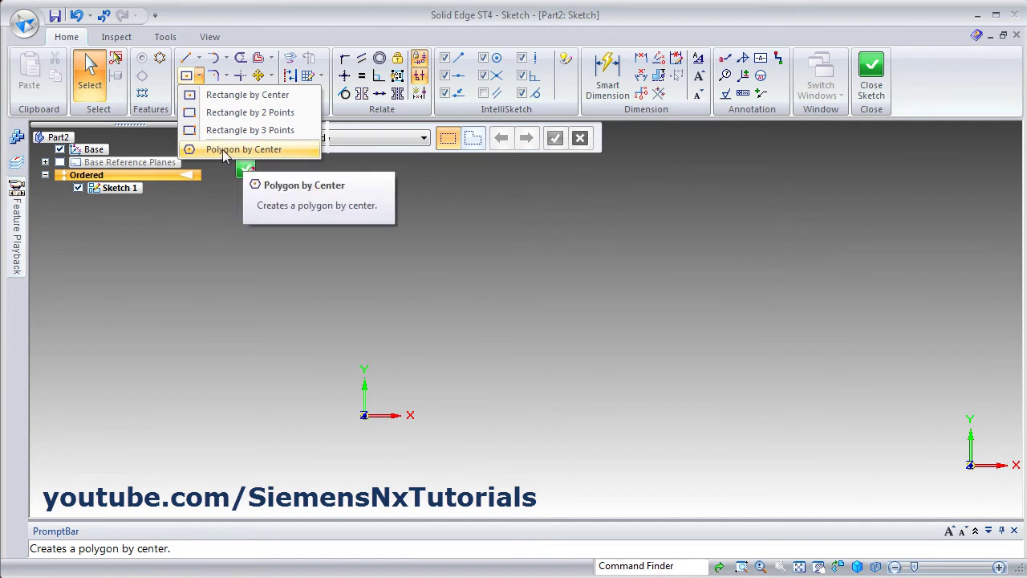
{"action": "left_click", "coordinate": [224, 151]}
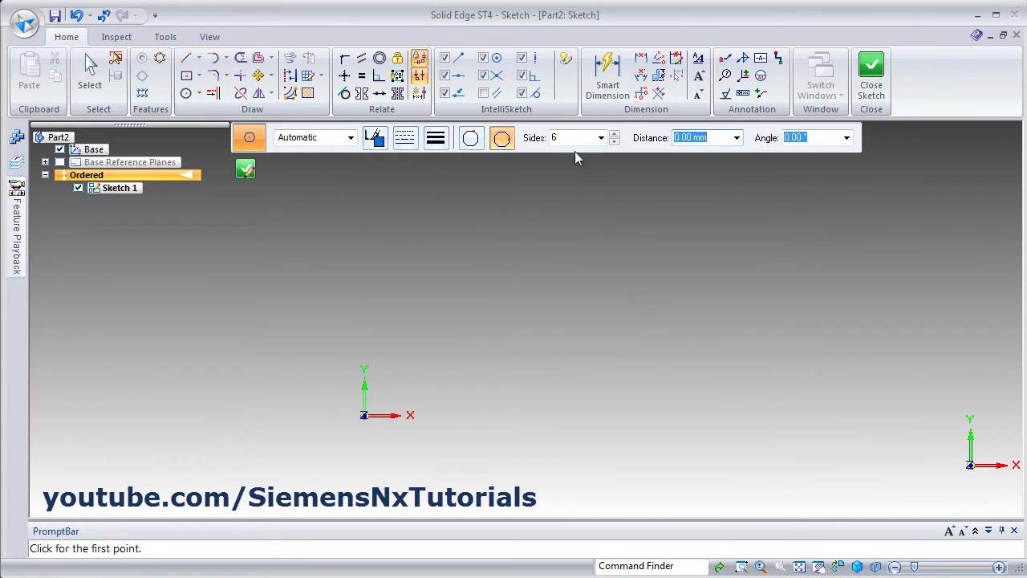
{"action": "double_click", "coordinate": [553, 138]}
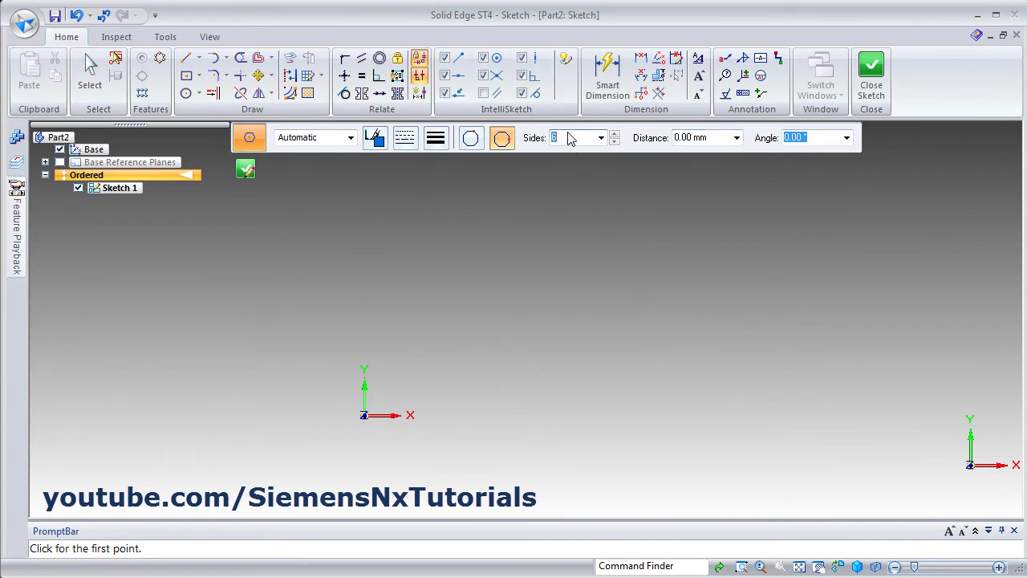
{"action": "left_click", "coordinate": [365, 415]}
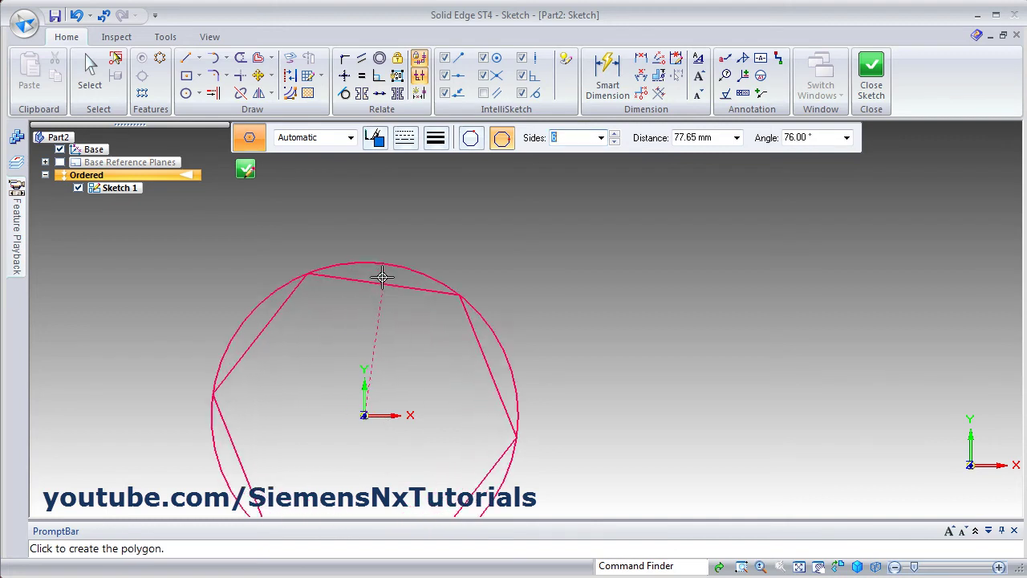
{"action": "left_click", "coordinate": [362, 248]}
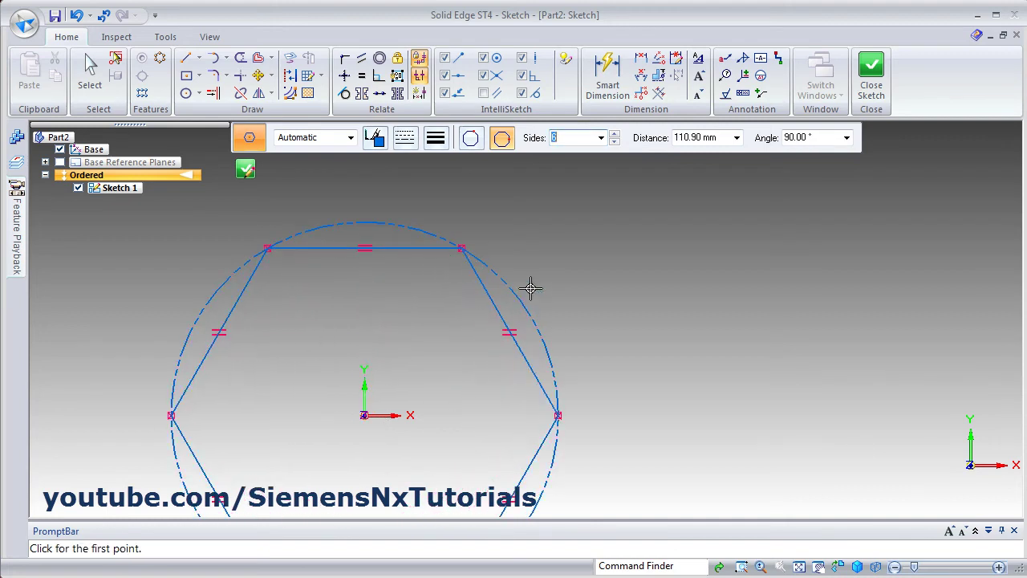
{"action": "scroll", "coordinate": [527, 252], "scroll_direction": "up", "scroll_amount": 2}
{"action": "left_click", "coordinate": [799, 566]}
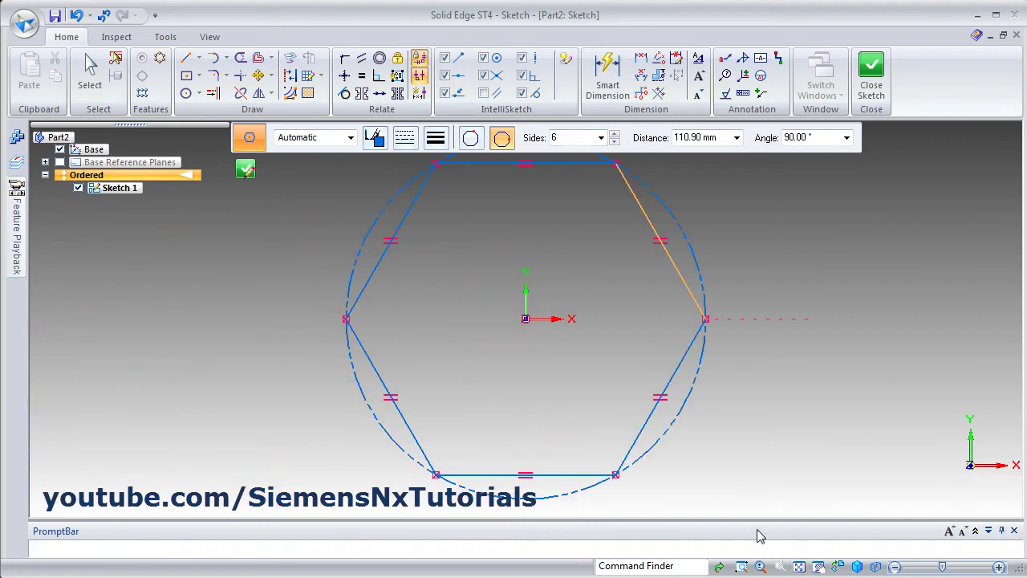
{"action": "scroll", "coordinate": [667, 181], "scroll_direction": "down", "scroll_amount": 2}
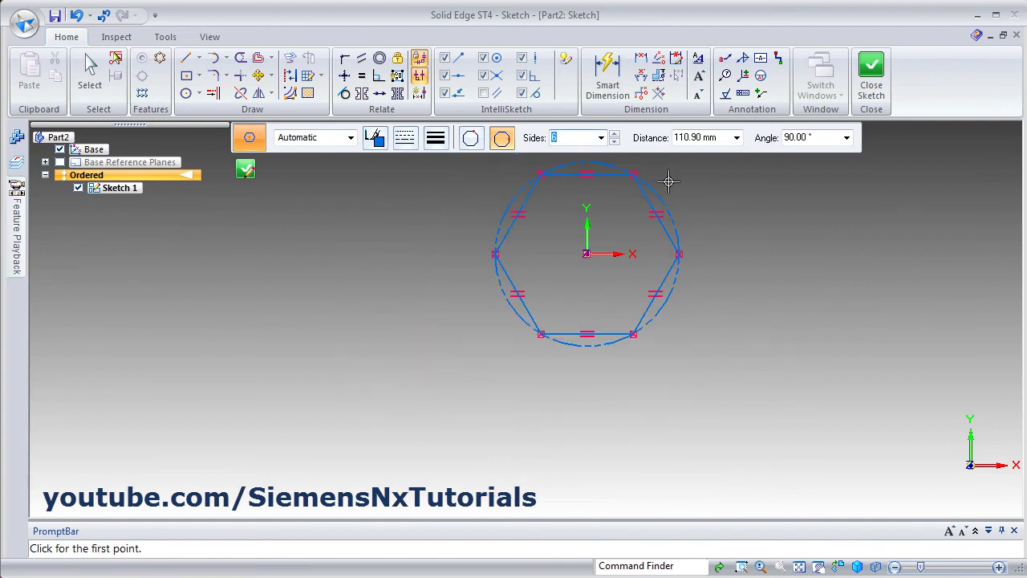
{"action": "middle_click_drag", "start_coordinate": [671, 179], "coordinate": [547, 330]}
{"action": "scroll", "coordinate": [546, 331], "scroll_direction": "up", "scroll_amount": 1}
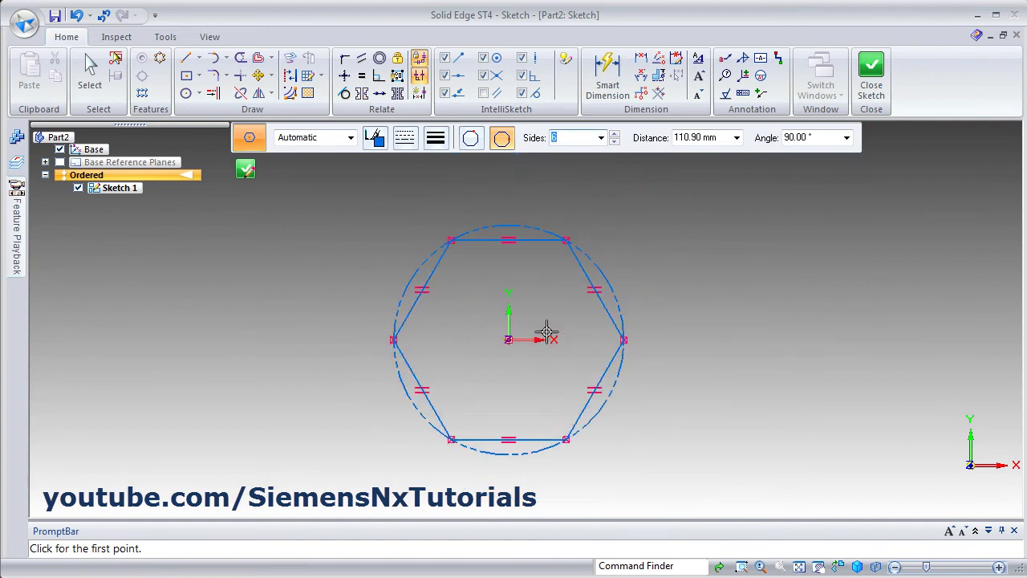
Dimension the construction circle to Ø250, undo it, and pick the hexagon's top edge to dimension.
{"action": "left_click", "coordinate": [608, 81]}
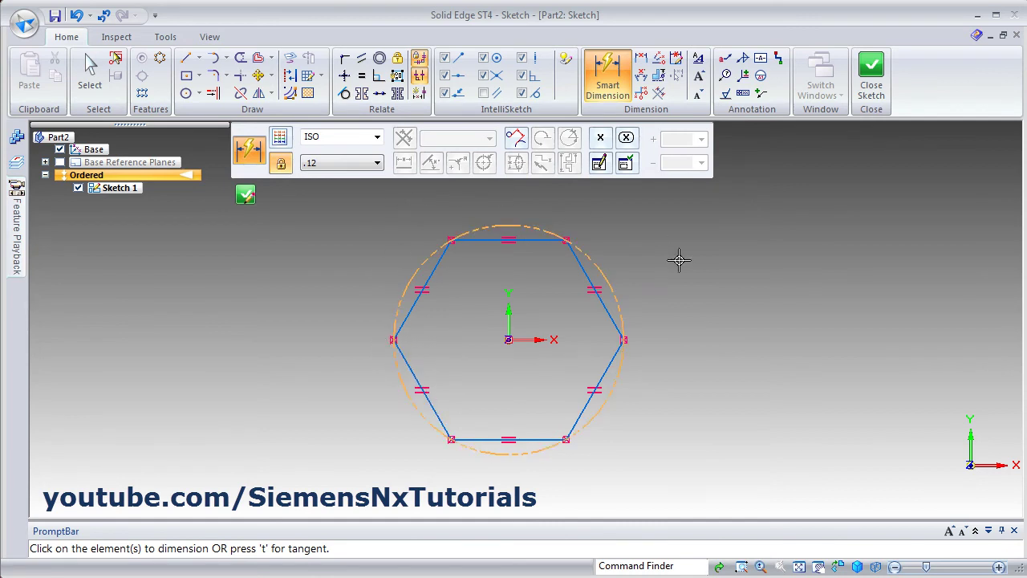
{"action": "left_click", "coordinate": [399, 376]}
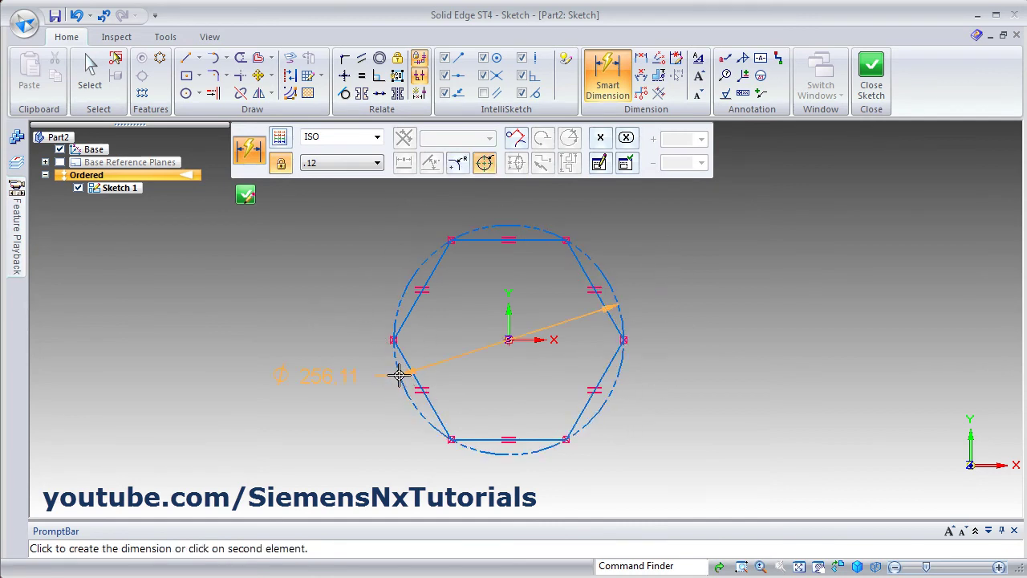
{"action": "left_click", "coordinate": [311, 383]}
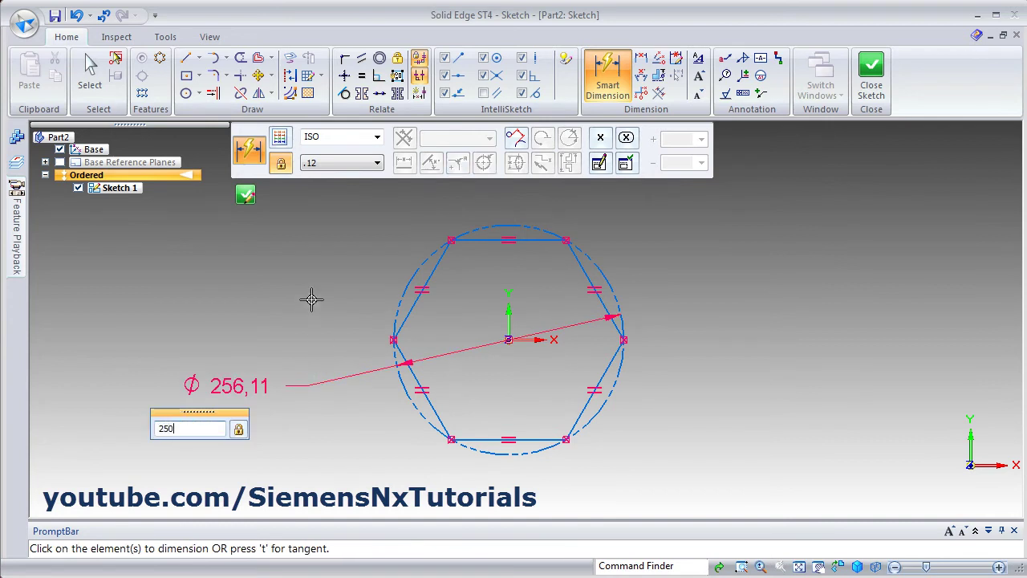
{"action": "key", "text": "Return"}
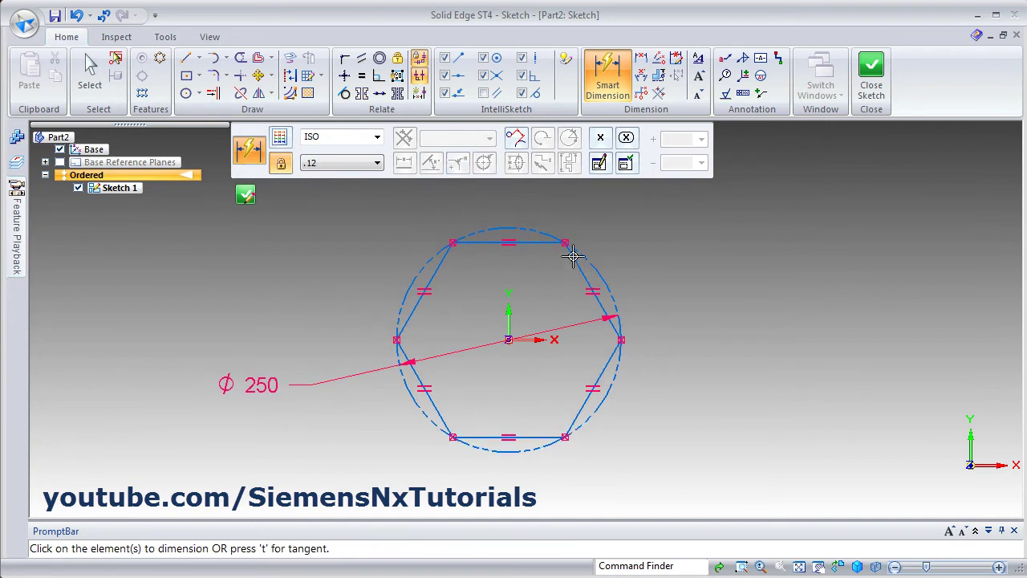
{"action": "right_click", "coordinate": [302, 443]}
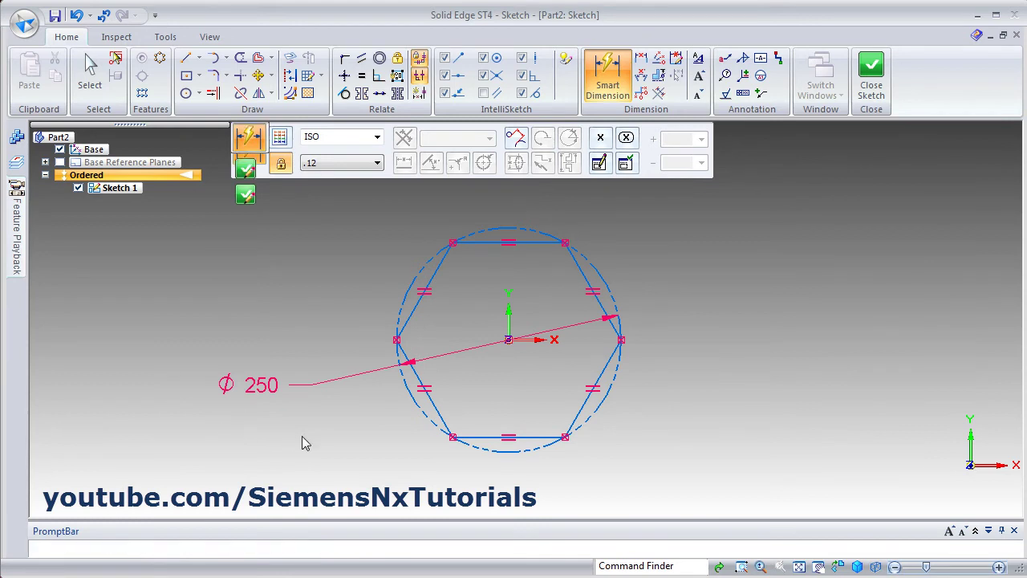
{"action": "key", "text": "ctrl+z"}
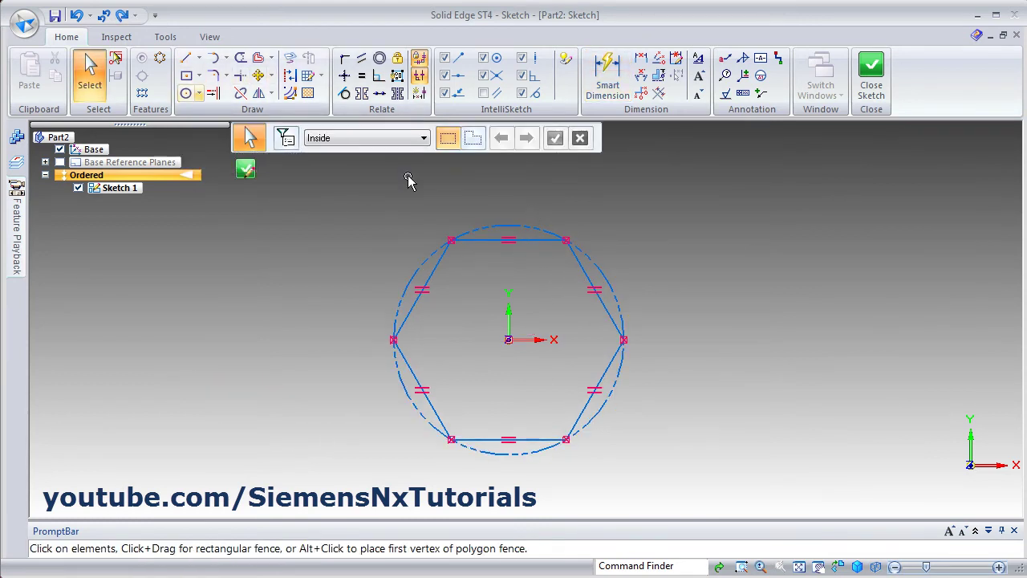
{"action": "left_click", "coordinate": [608, 76]}
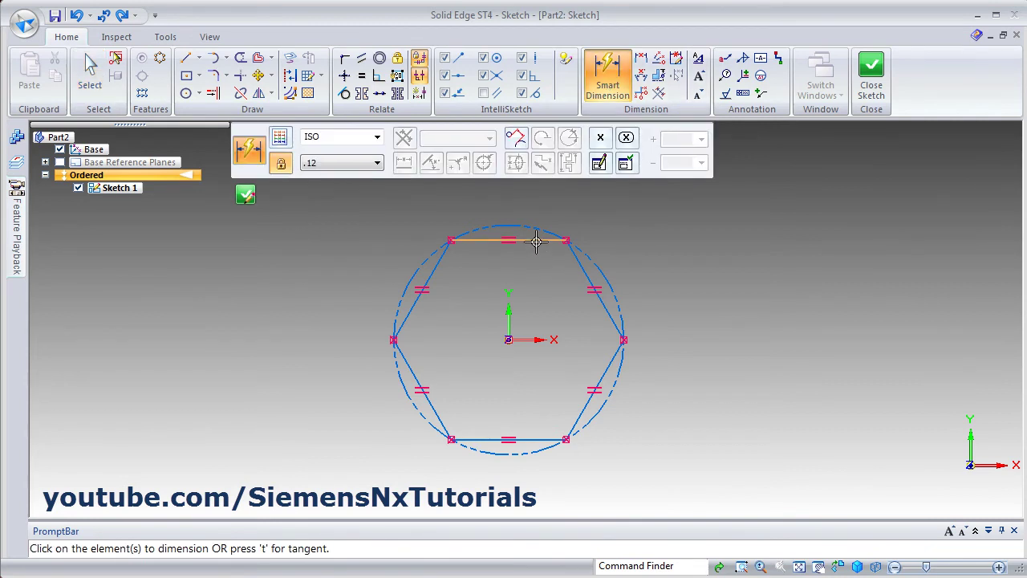
{"action": "left_click", "coordinate": [537, 241]}
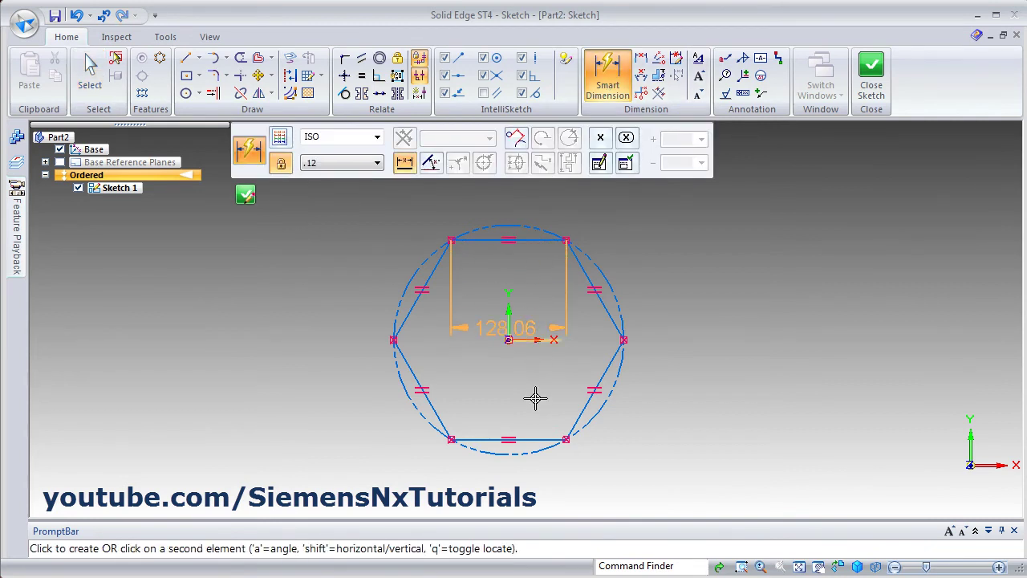
Try a 220 distance across the hexagon's flats and a horizontal top edge, then undo.
{"action": "left_click", "coordinate": [531, 441]}
{"action": "left_click", "coordinate": [688, 340]}
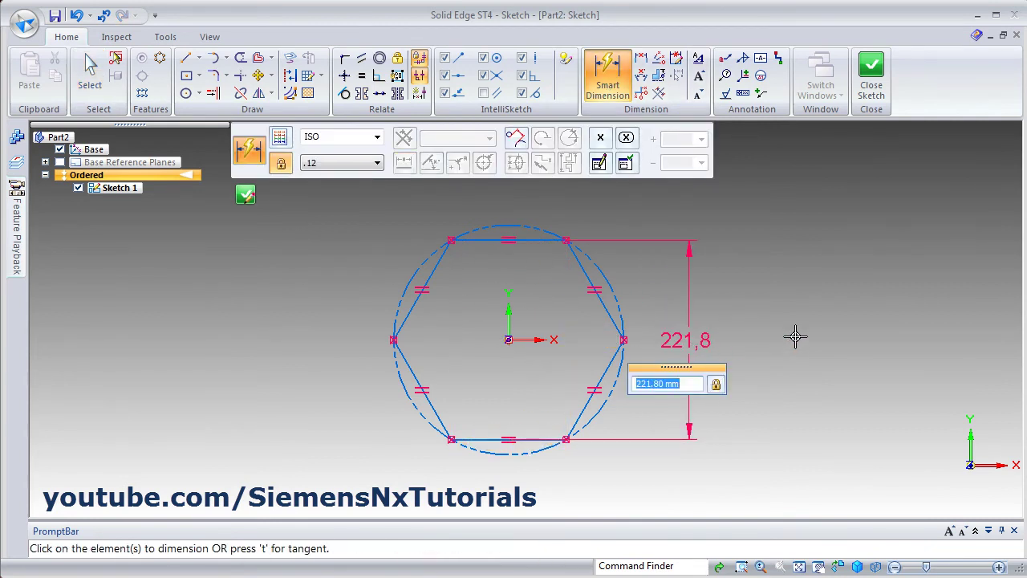
{"action": "type", "text": "220"}
{"action": "key", "text": "Return"}
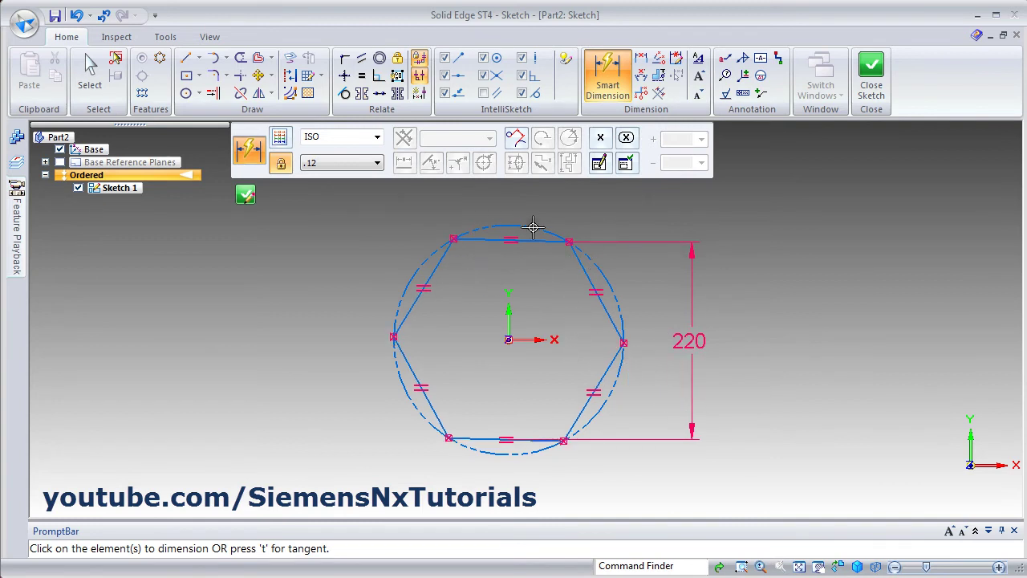
{"action": "left_click", "coordinate": [345, 78]}
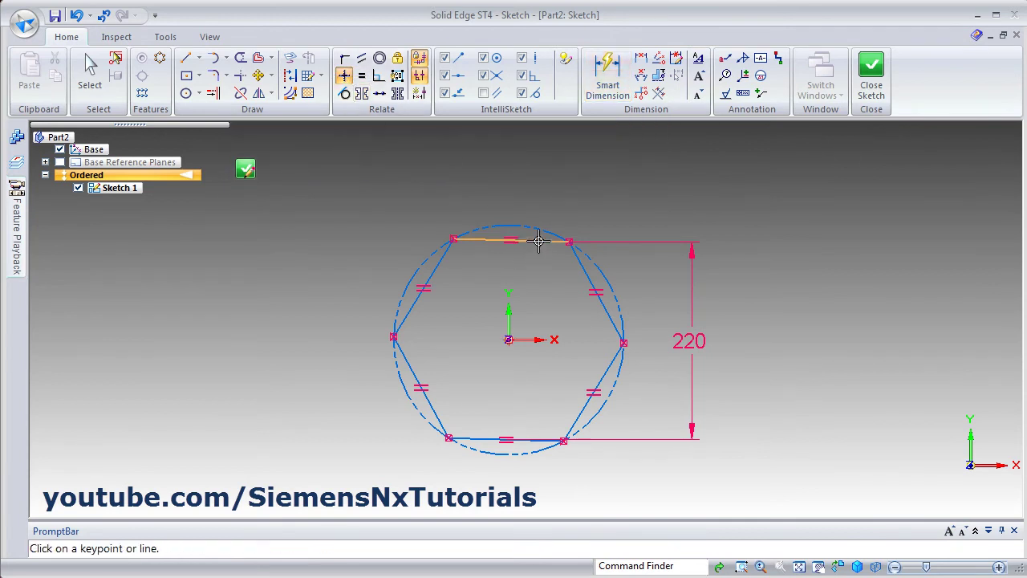
{"action": "left_click", "coordinate": [539, 240]}
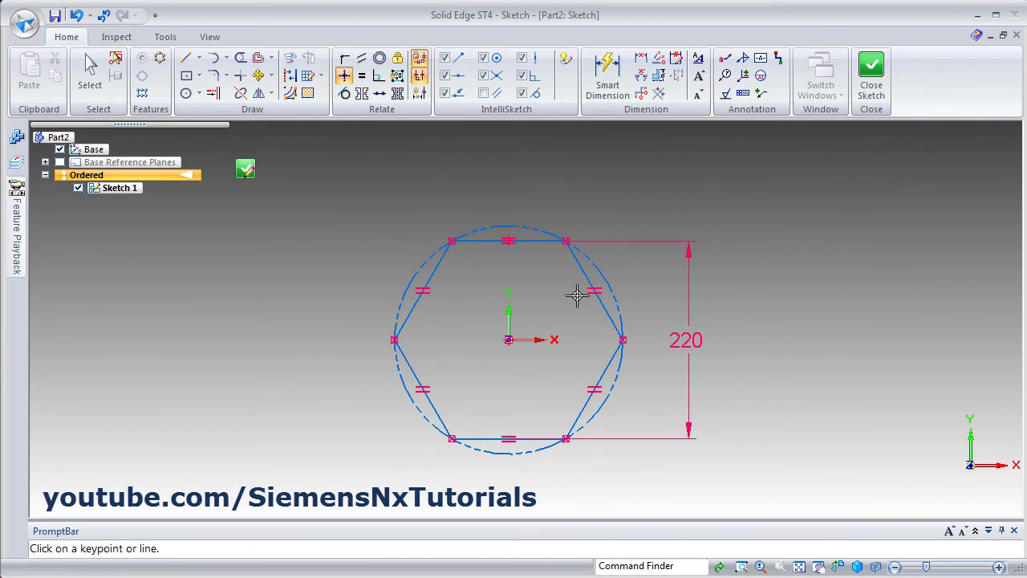
{"action": "scroll", "coordinate": [578, 296], "scroll_direction": "up", "scroll_amount": 1}
{"action": "key", "text": "Escape"}
{"action": "key", "text": "ctrl+z"}
{"action": "key", "text": "ctrl+z"}
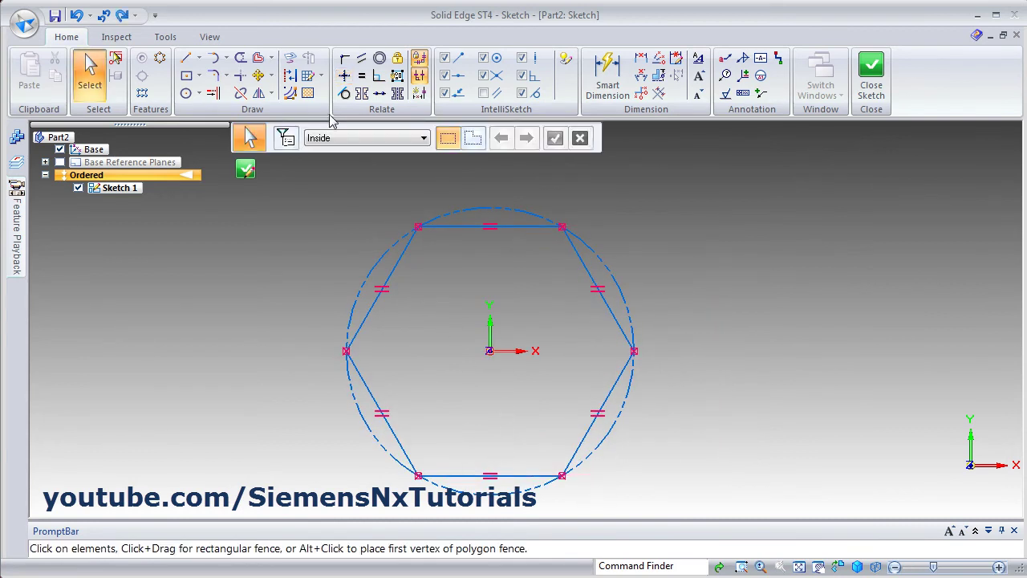
Dimension the bottom edge to 120, make the top edge horizontal, and select the hexagon.
{"action": "left_click", "coordinate": [607, 76]}
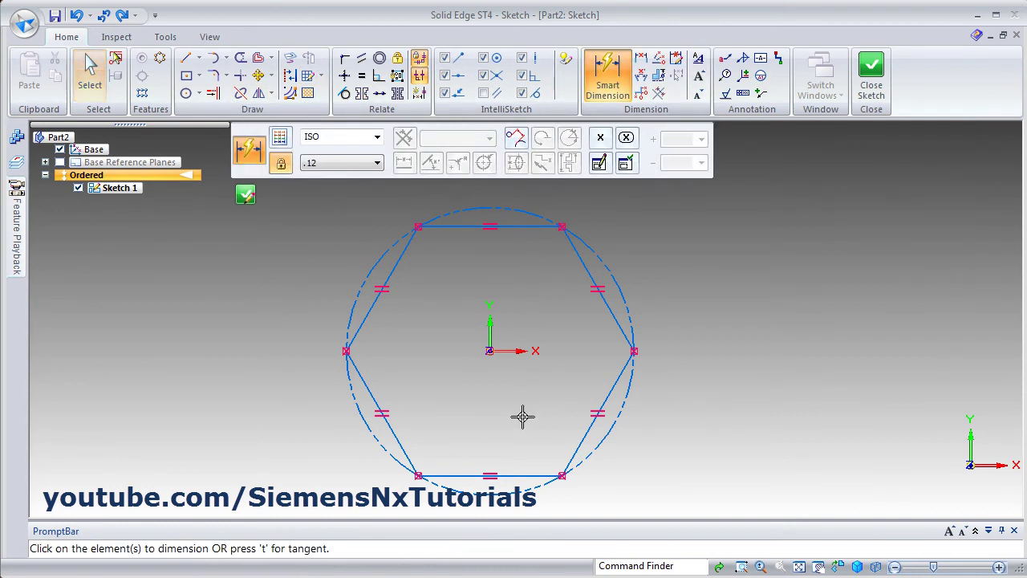
{"action": "left_click", "coordinate": [520, 475]}
{"action": "left_click", "coordinate": [493, 421]}
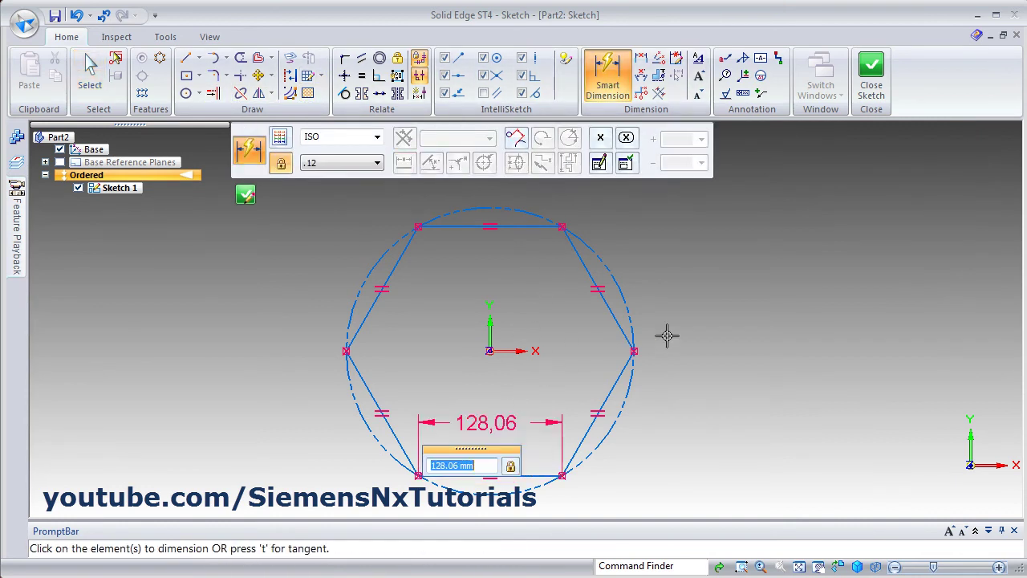
{"action": "type", "text": "120"}
{"action": "key", "text": "Return"}
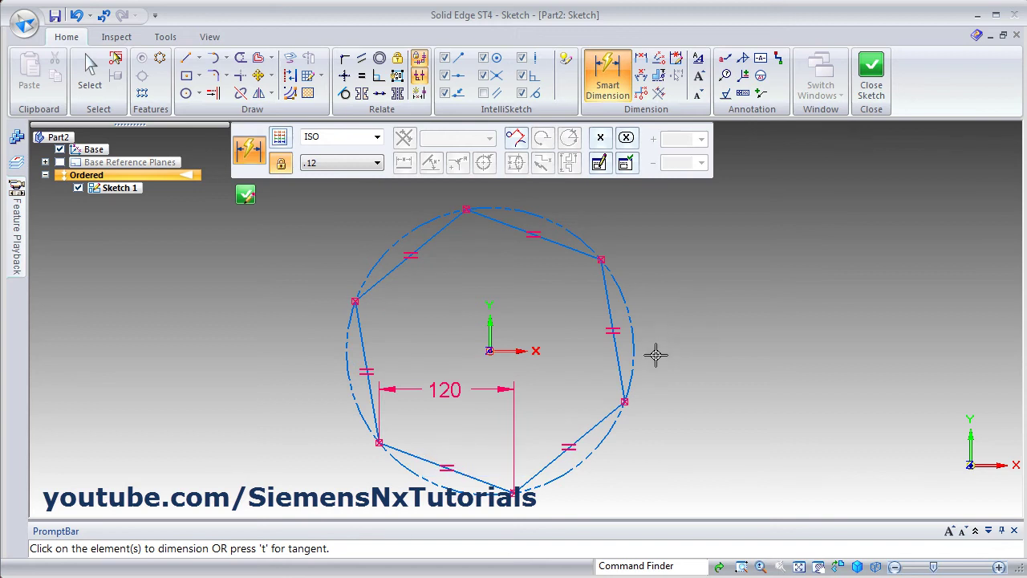
{"action": "left_click", "coordinate": [347, 77]}
{"action": "left_click", "coordinate": [523, 225]}
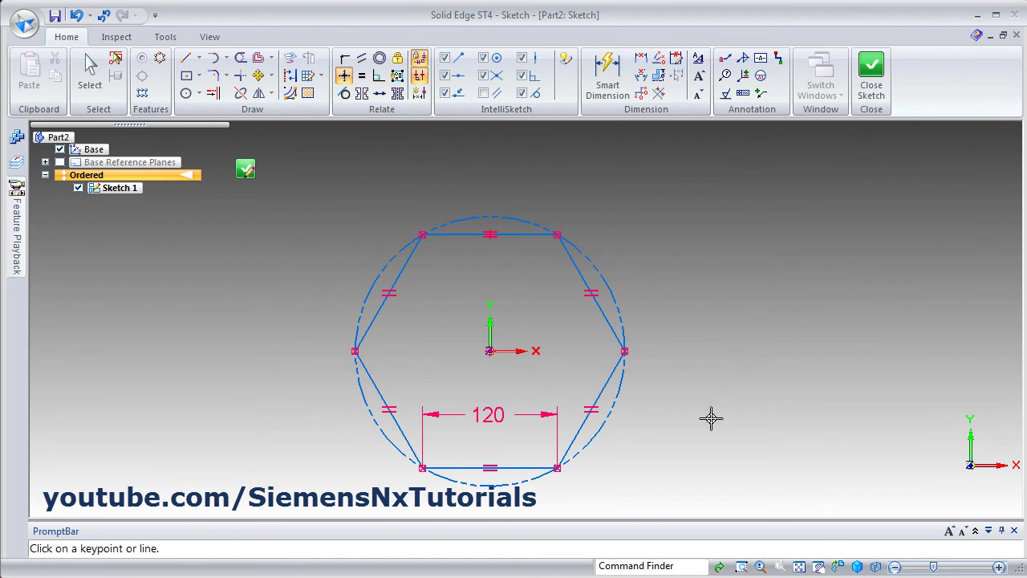
{"action": "key", "text": "Escape"}
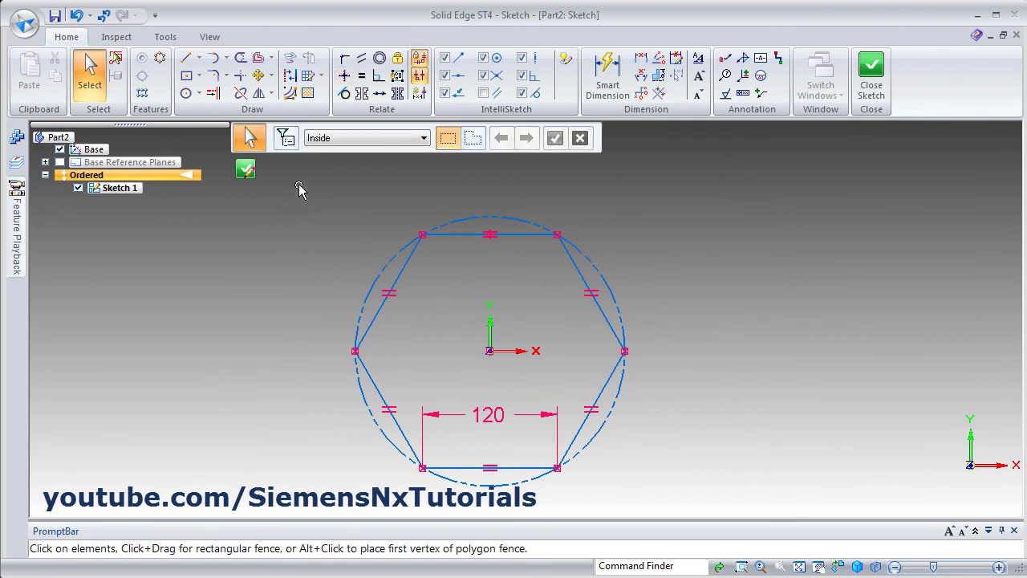
{"action": "left_click_drag", "start_coordinate": [299, 189], "coordinate": [683, 492]}
Delete the hexagon, cancel a polygon attempt, and choose Circle by Center Point.
{"action": "key", "text": "Delete"}
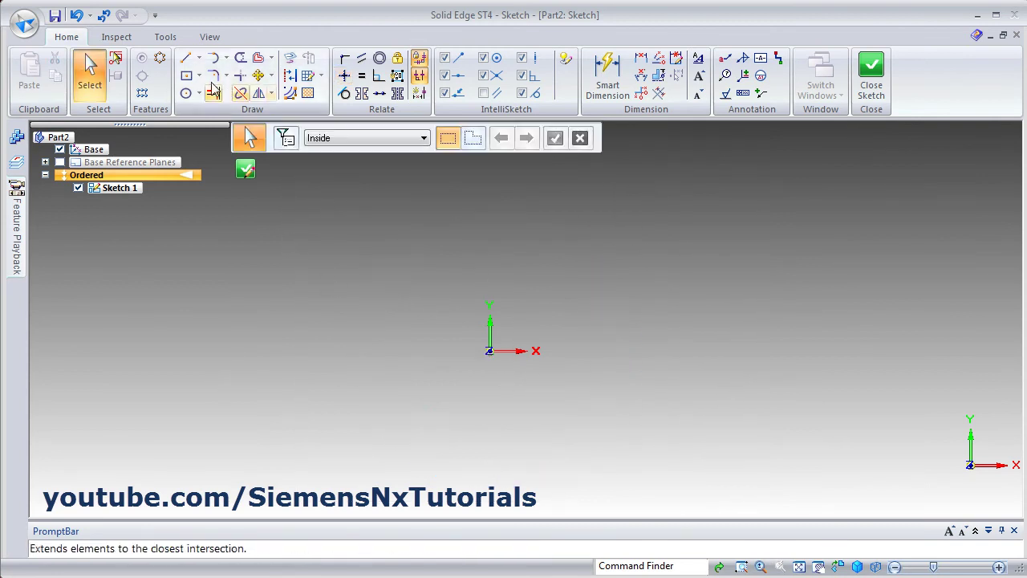
{"action": "left_click", "coordinate": [198, 75]}
{"action": "left_click", "coordinate": [232, 148]}
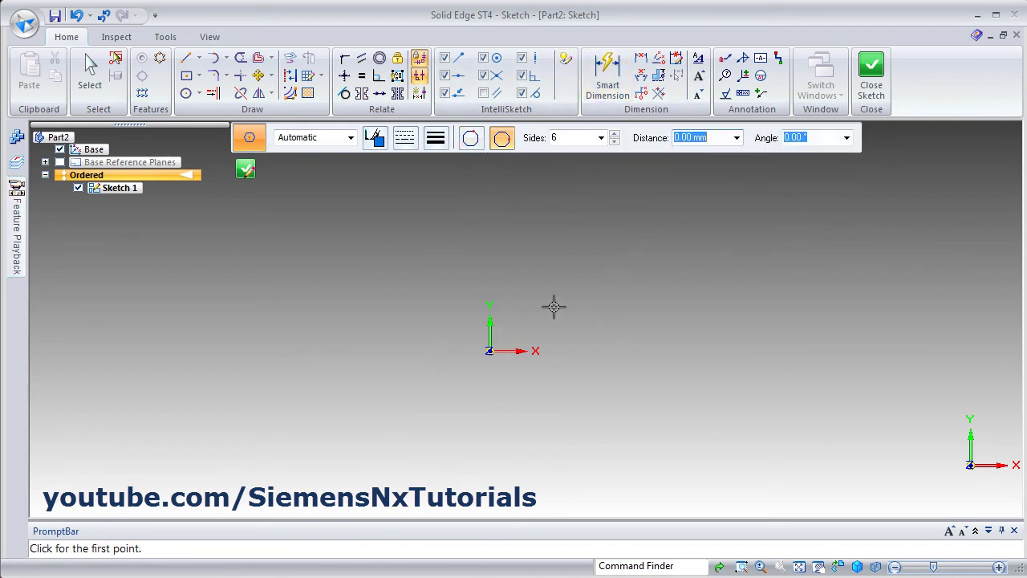
{"action": "key", "text": "Escape"}
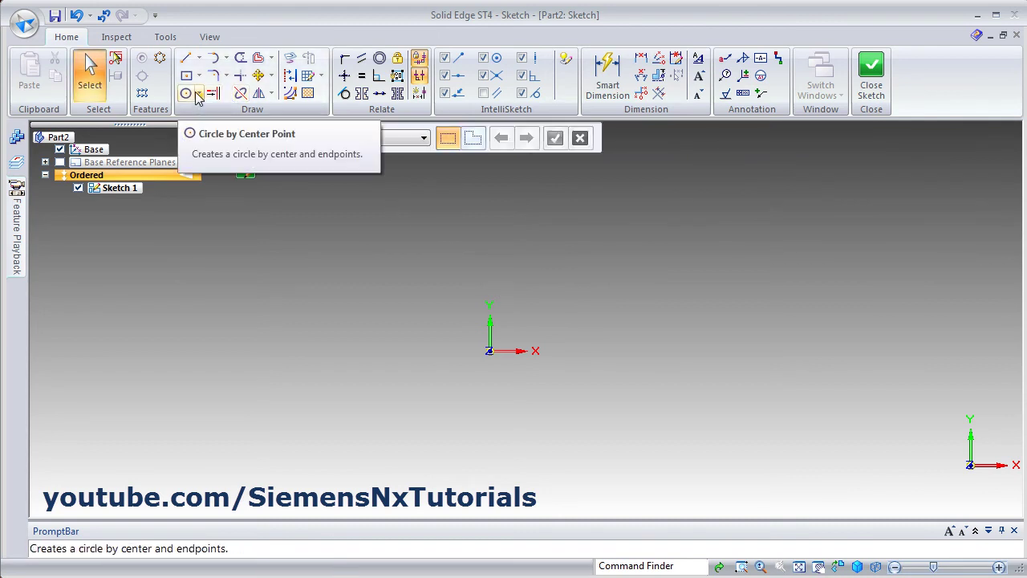
{"action": "left_click", "coordinate": [200, 94]}
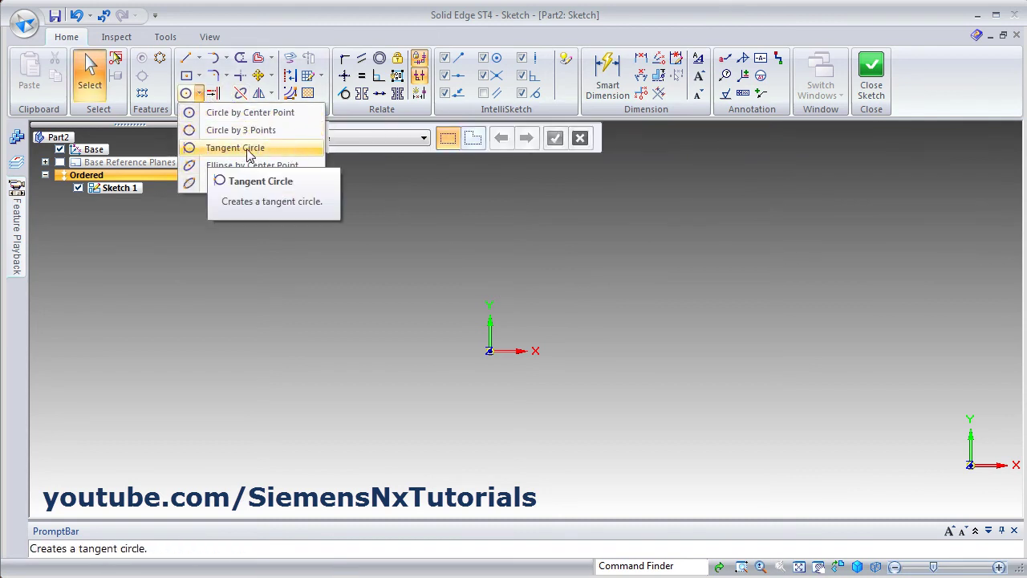
{"action": "left_click", "coordinate": [190, 115]}
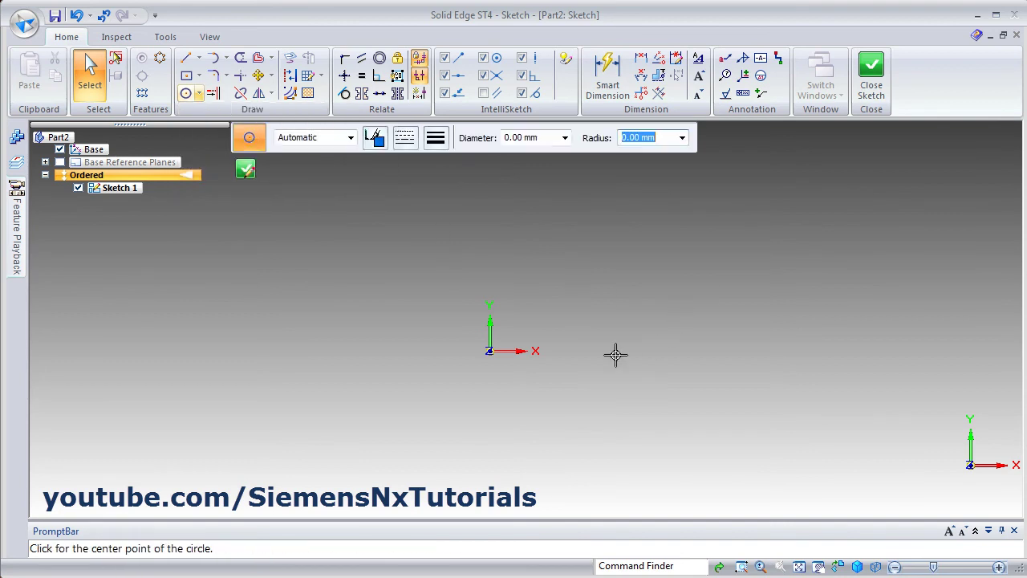
Draw a small circle centred on the origin and a larger circle centred directly above.
{"action": "left_click", "coordinate": [490, 350]}
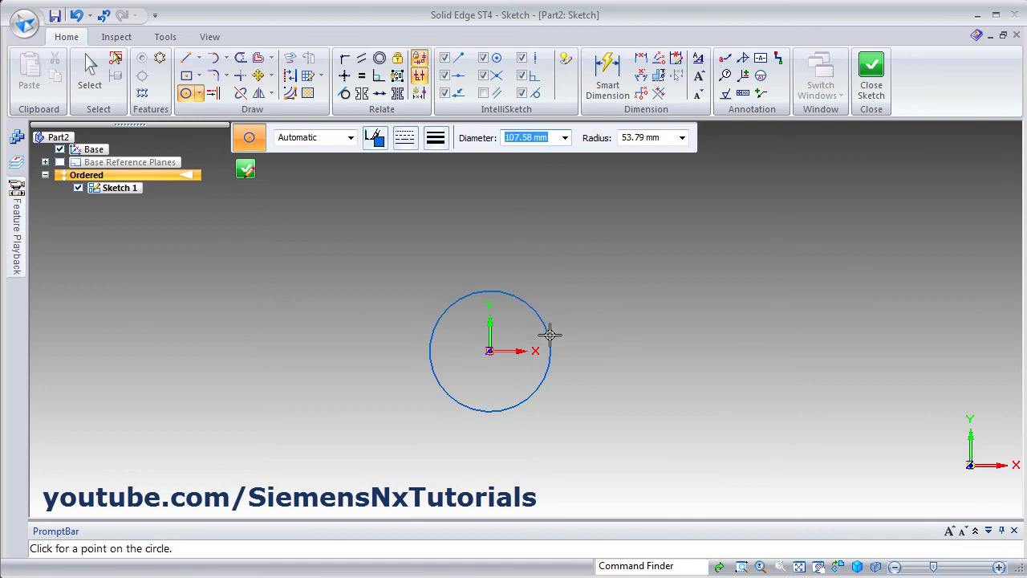
{"action": "left_click", "coordinate": [551, 335]}
{"action": "scroll", "coordinate": [520, 300], "scroll_direction": "up", "scroll_amount": 1}
{"action": "scroll", "coordinate": [520, 291], "scroll_direction": "down", "scroll_amount": 3}
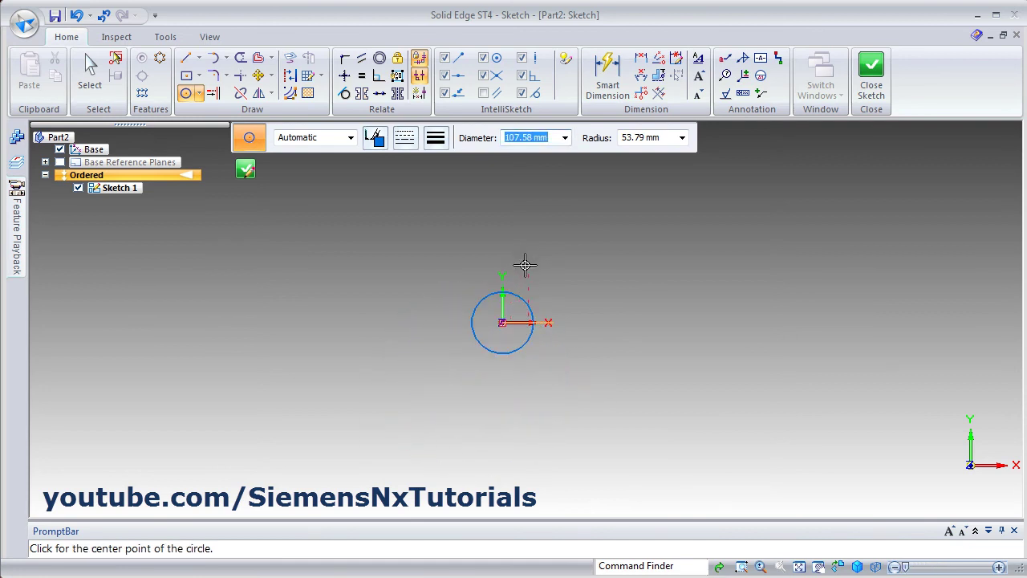
{"action": "middle_click_drag", "start_coordinate": [526, 264], "coordinate": [513, 381], "text": "shift"}
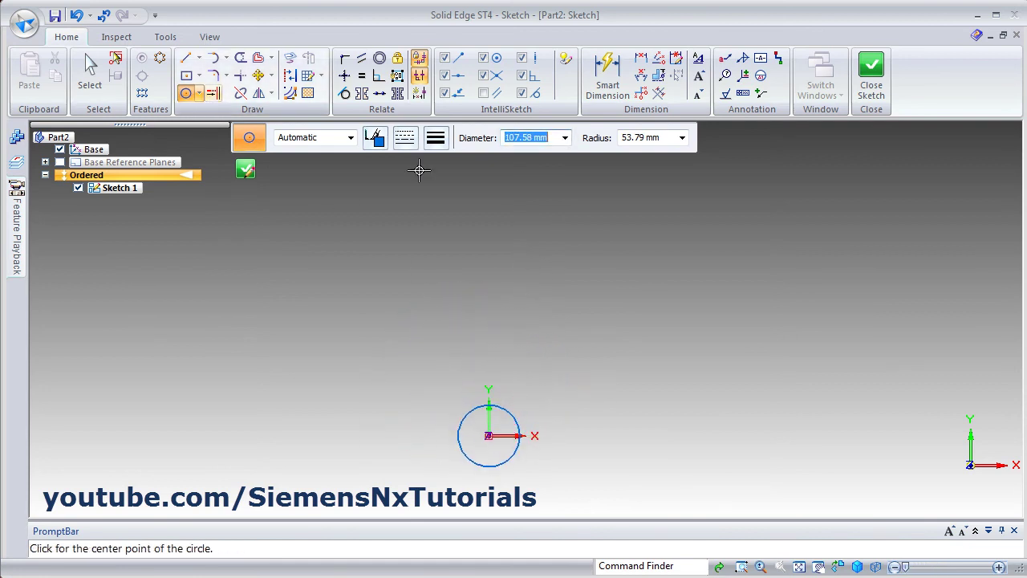
{"action": "left_click", "coordinate": [488, 297]}
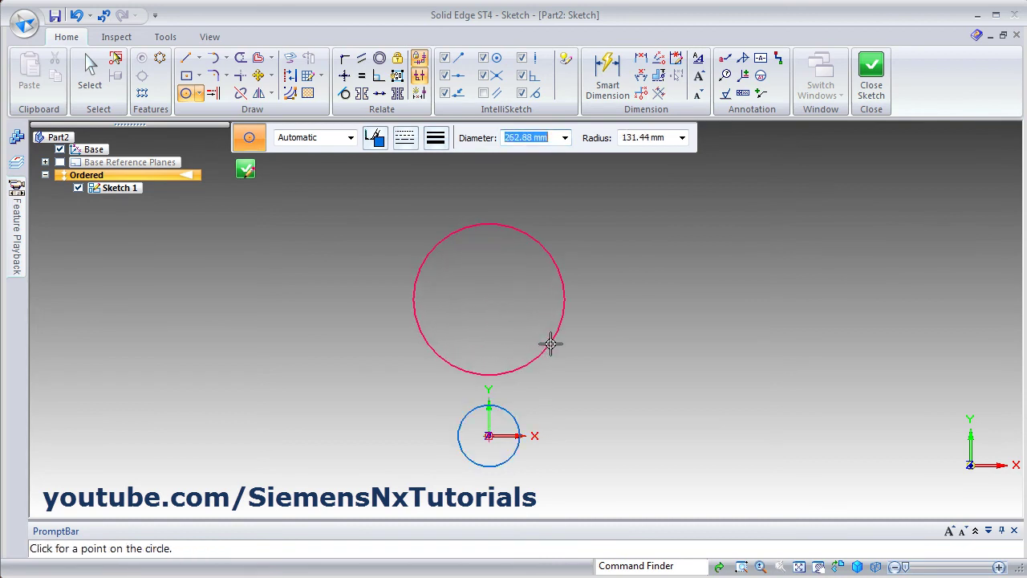
{"action": "left_click", "coordinate": [550, 343]}
{"action": "scroll", "coordinate": [569, 395], "scroll_direction": "up", "scroll_amount": 2}
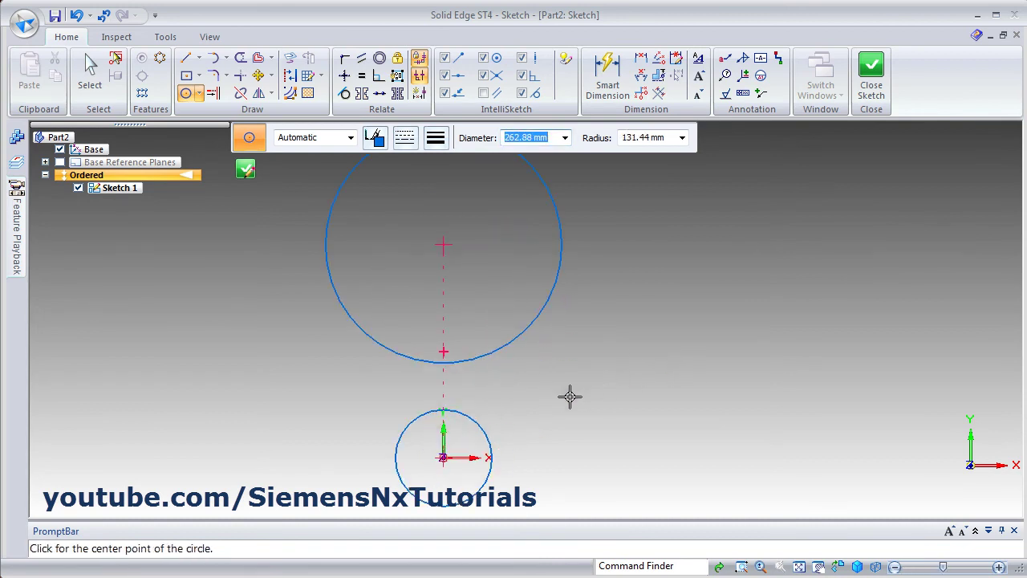
{"action": "key", "text": "Escape"}
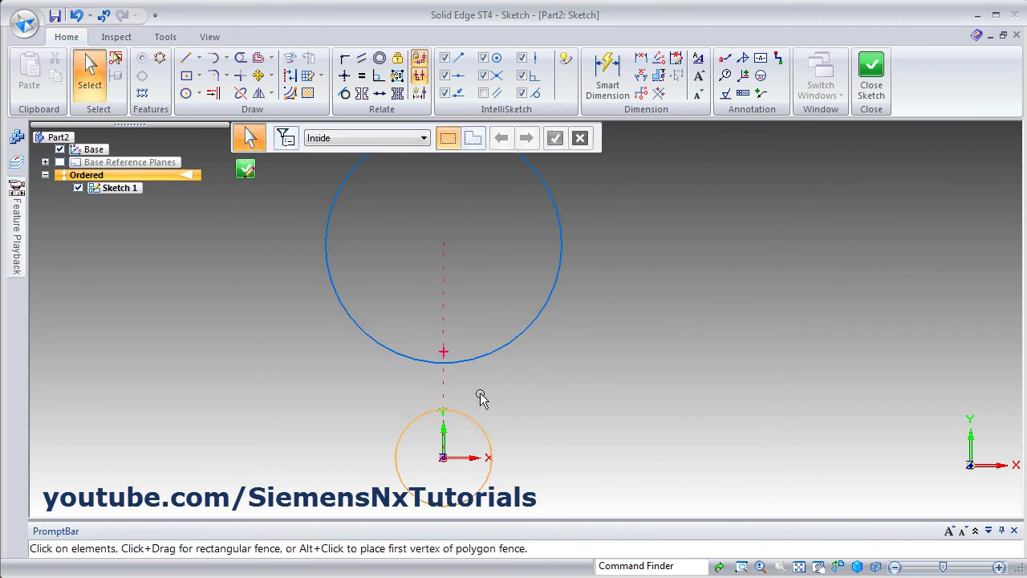
Add a tangent circle touching both circles and dimension it to Ø200.
{"action": "left_click", "coordinate": [199, 93]}
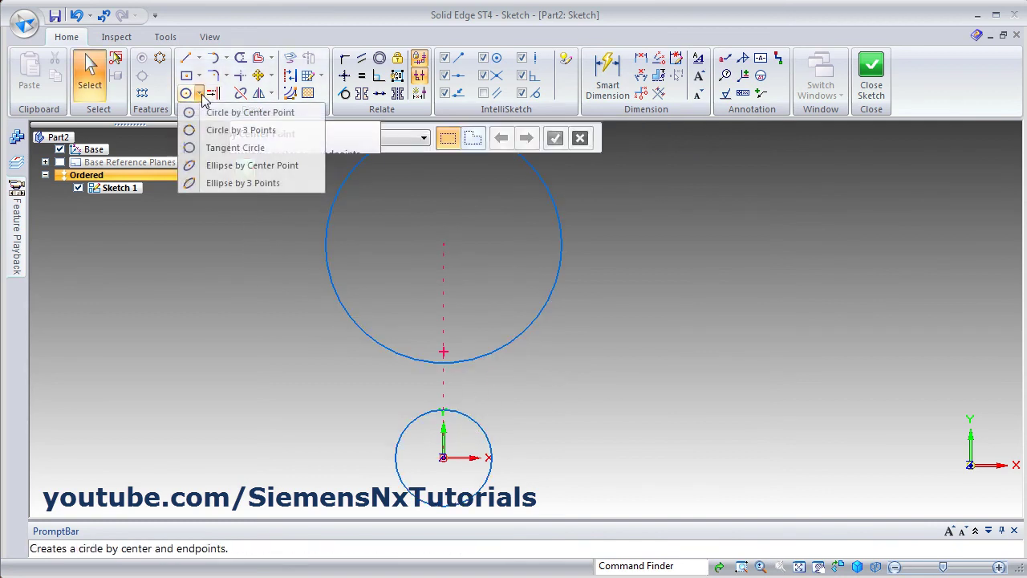
{"action": "left_click", "coordinate": [223, 149]}
{"action": "left_click_drag", "start_coordinate": [522, 337], "coordinate": [523, 335]}
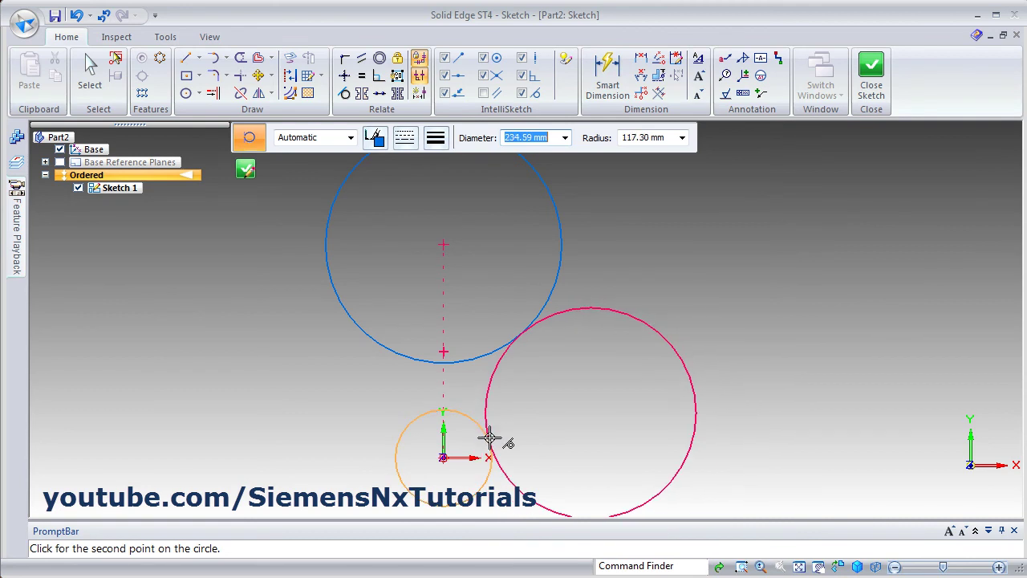
{"action": "left_click", "coordinate": [489, 438]}
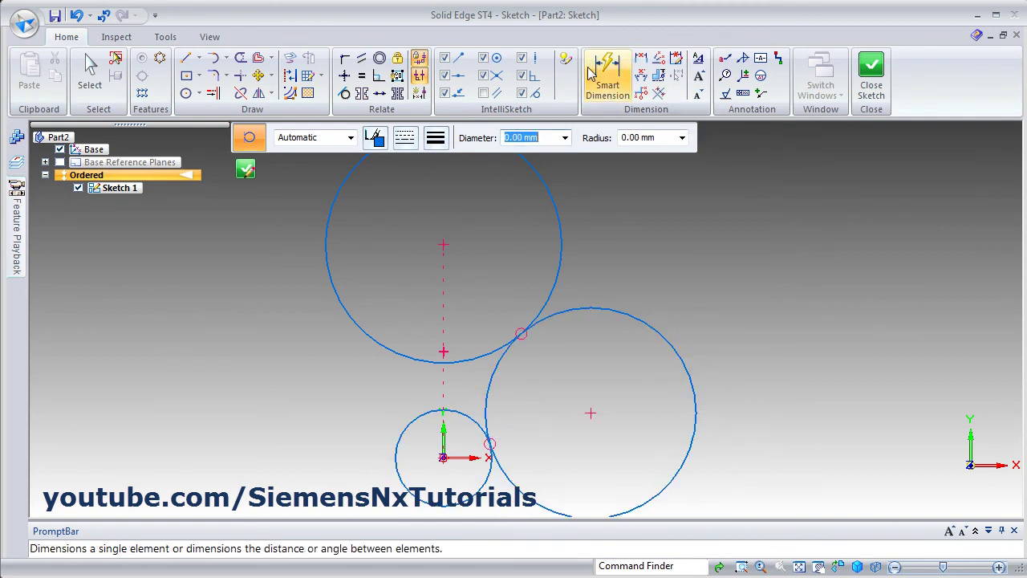
{"action": "left_click", "coordinate": [607, 88]}
{"action": "left_click", "coordinate": [658, 332]}
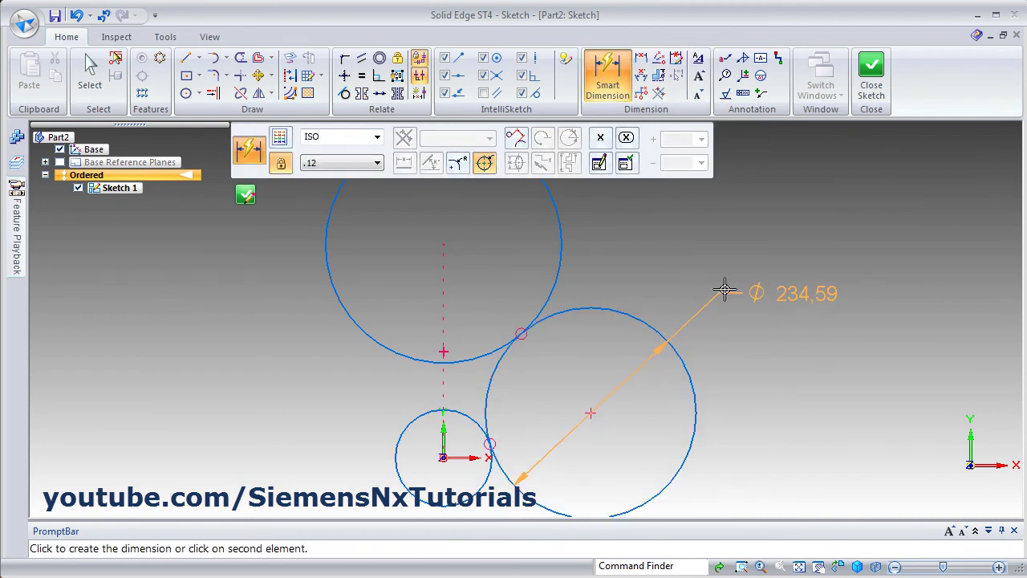
{"action": "left_click", "coordinate": [754, 288]}
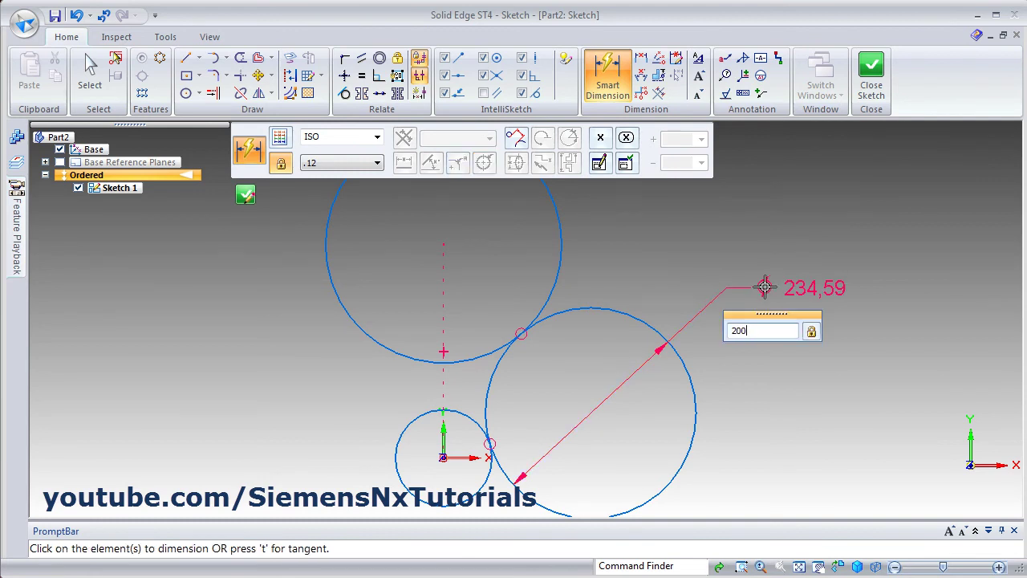
{"action": "key", "text": "Return"}
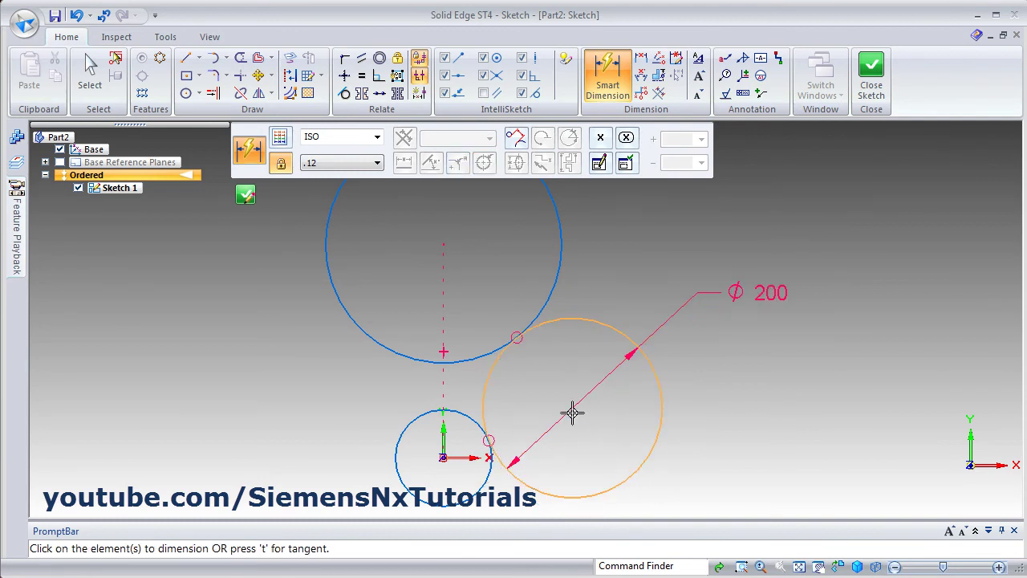
Trim away the Ø200 circle's outer right portion, leaving the connecting arc.
{"action": "left_click", "coordinate": [243, 63]}
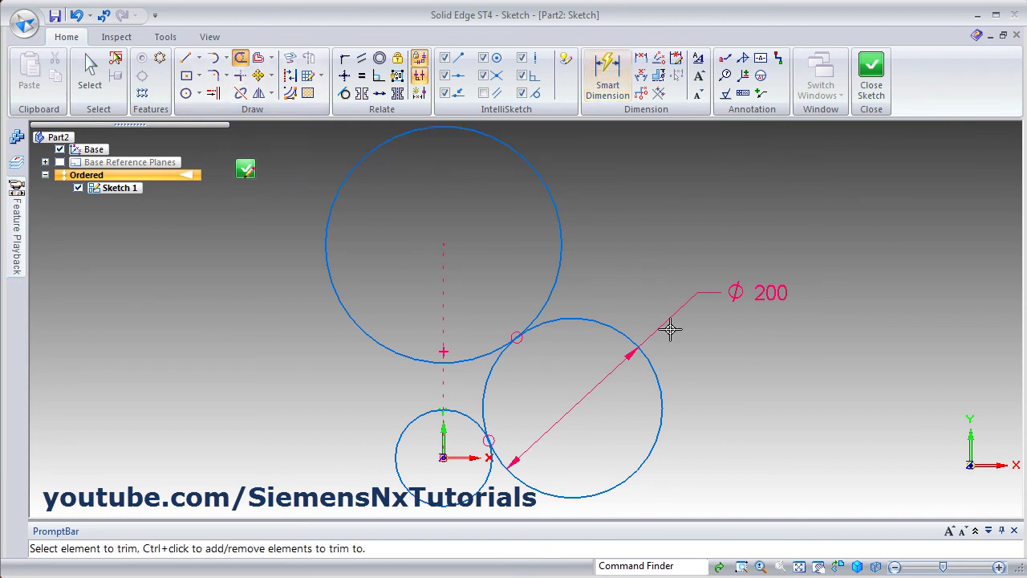
{"action": "left_click", "coordinate": [622, 335]}
{"action": "scroll", "coordinate": [562, 412], "scroll_direction": "up", "scroll_amount": 1}
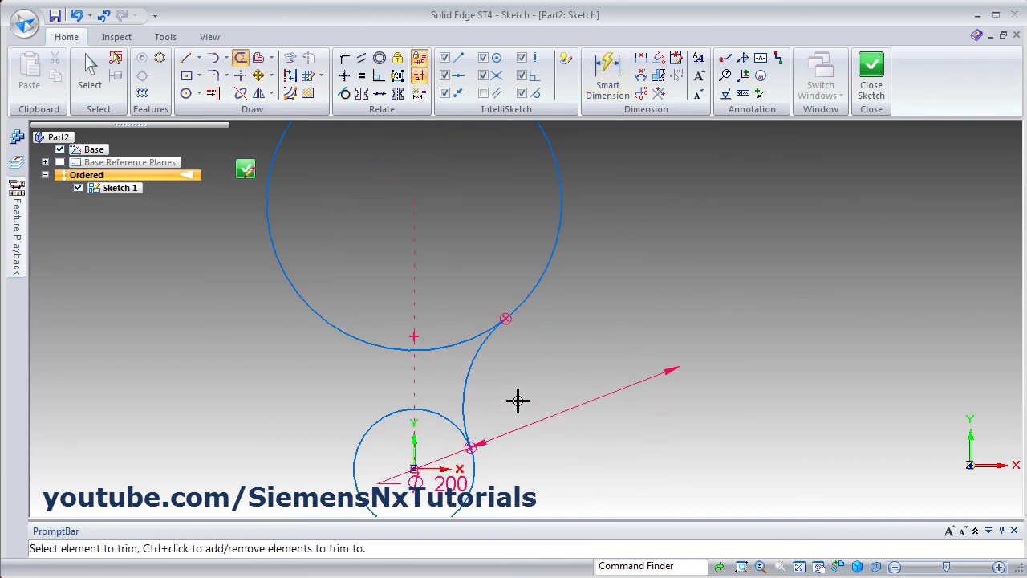
{"action": "scroll", "coordinate": [499, 418], "scroll_direction": "down", "scroll_amount": 2}
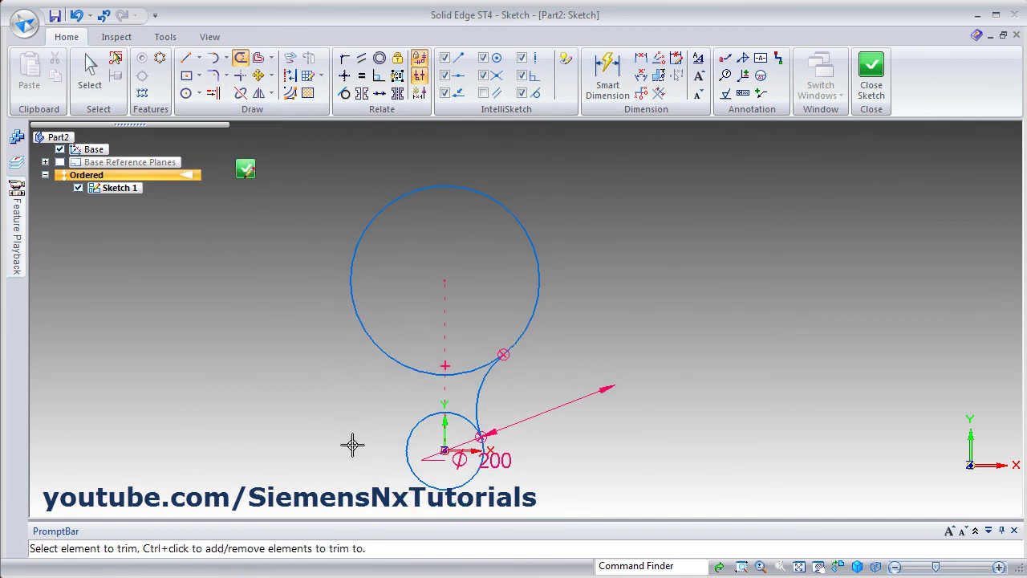
Draw a large circle tangent to both the small and upper circles, enclosing them.
{"action": "left_click", "coordinate": [199, 93]}
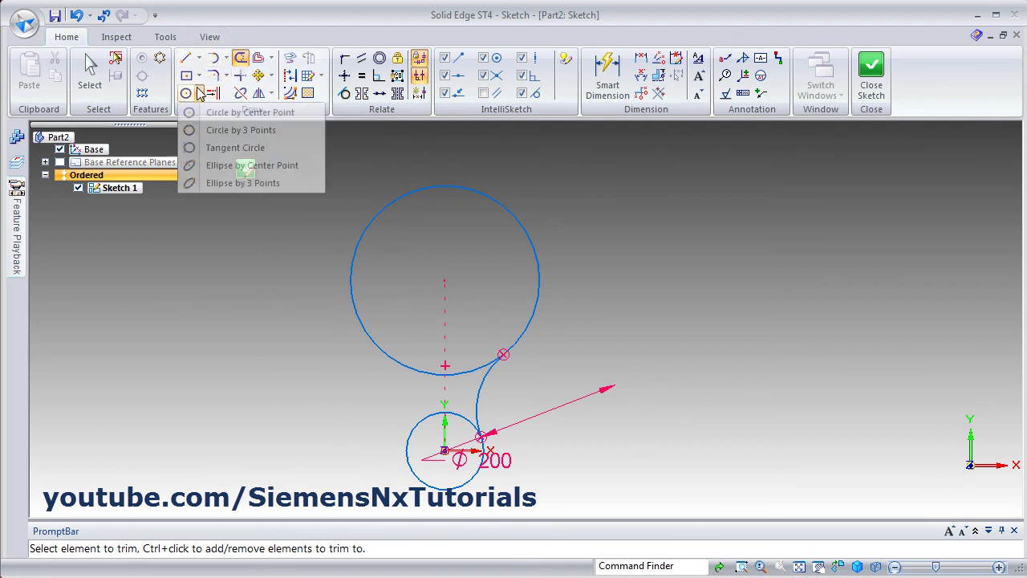
{"action": "left_click", "coordinate": [235, 148]}
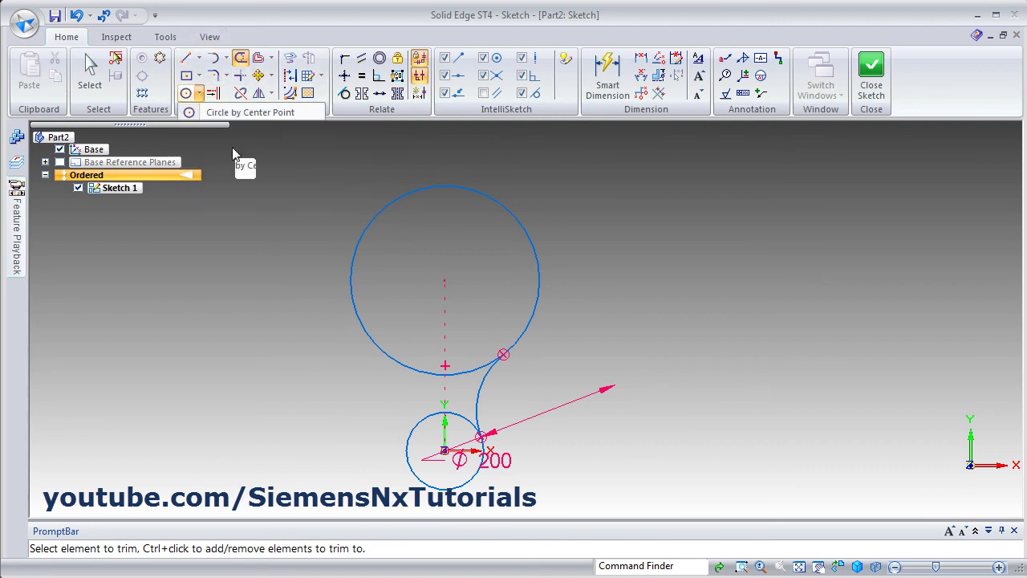
{"action": "left_click", "coordinate": [423, 480]}
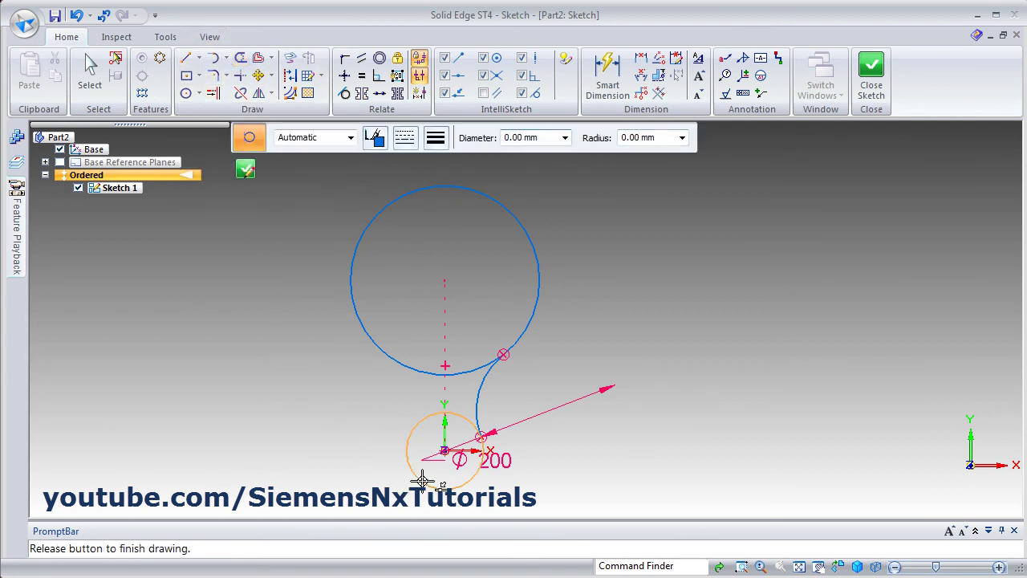
{"action": "left_click", "coordinate": [366, 225]}
{"action": "scroll", "coordinate": [390, 321], "scroll_direction": "down", "scroll_amount": 2}
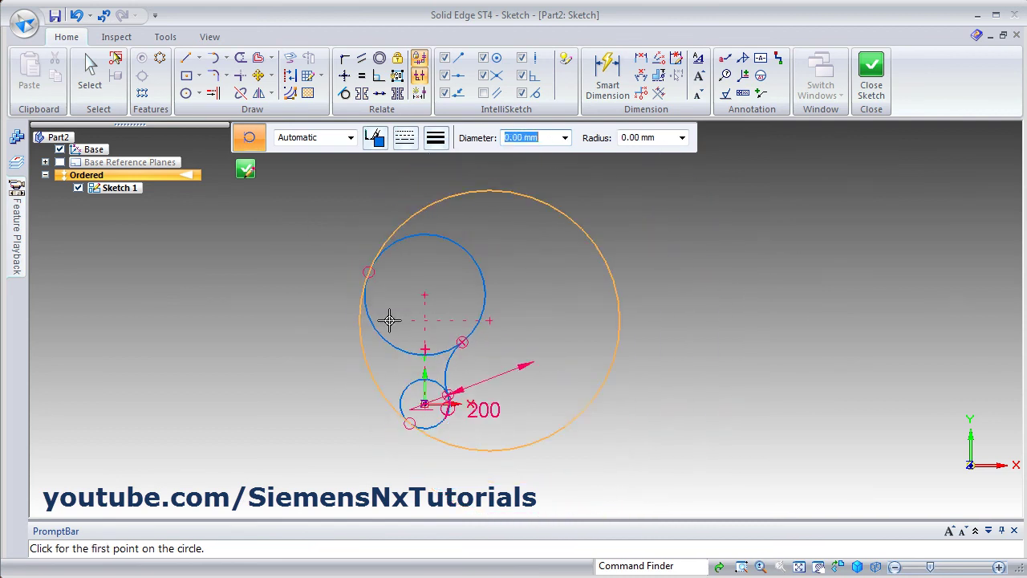
Dimension the enclosing circle's diameter to 550.
{"action": "left_click", "coordinate": [618, 90]}
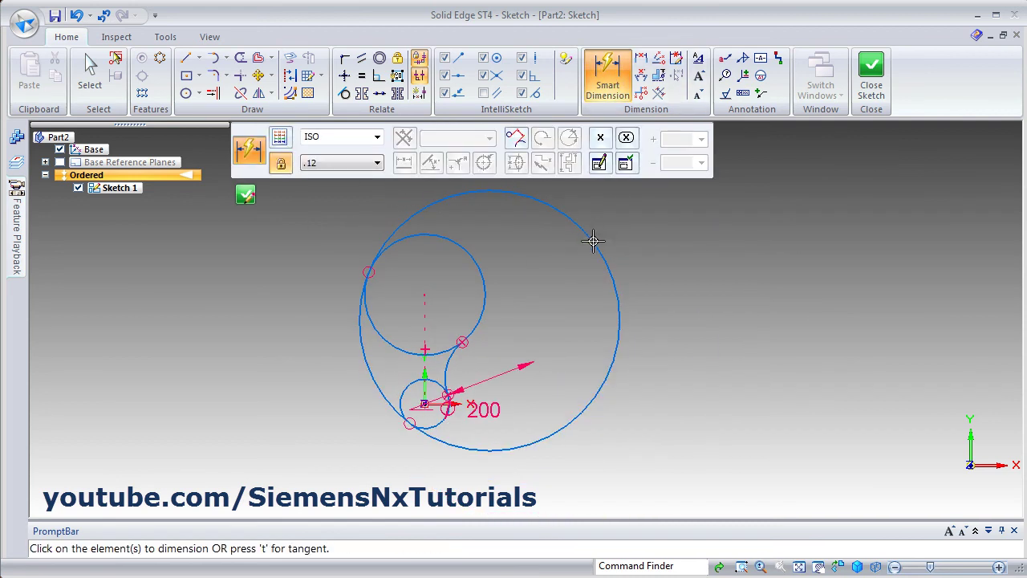
{"action": "left_click", "coordinate": [591, 239]}
{"action": "left_click", "coordinate": [680, 251]}
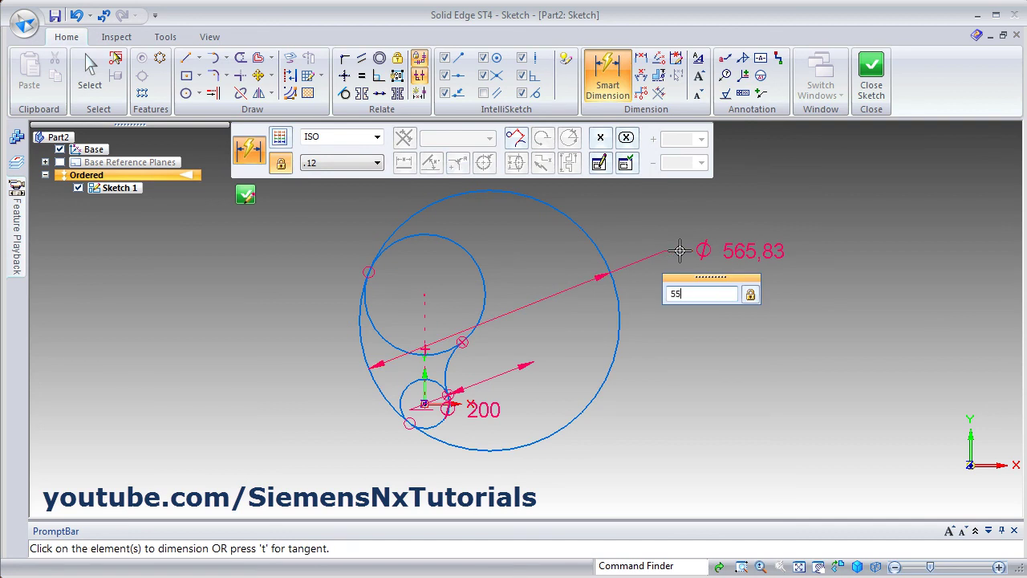
{"action": "key", "text": "Return"}
{"action": "scroll", "coordinate": [358, 316], "scroll_direction": "up", "scroll_amount": 2}
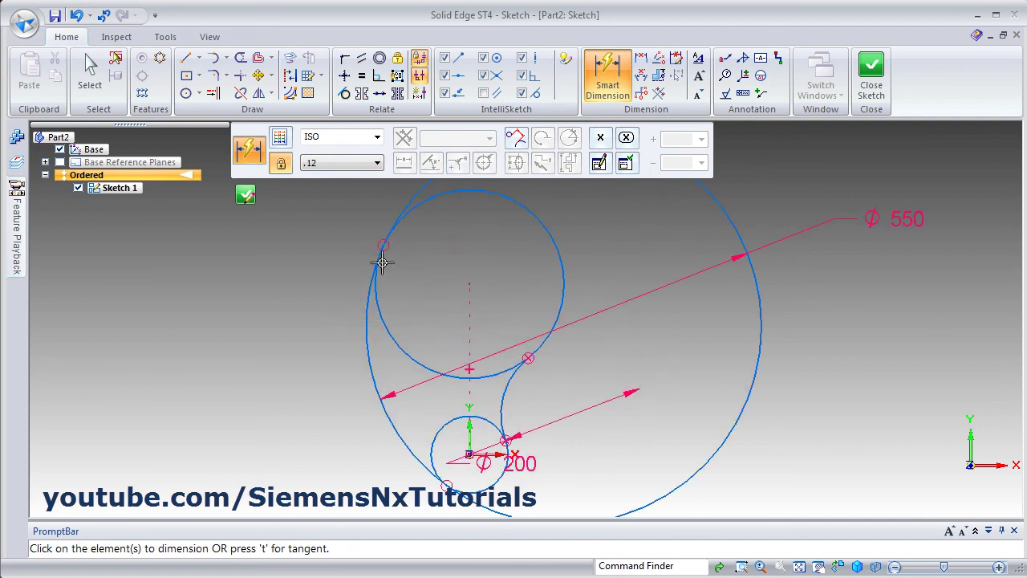
{"action": "scroll", "coordinate": [486, 402], "scroll_direction": "down", "scroll_amount": 1}
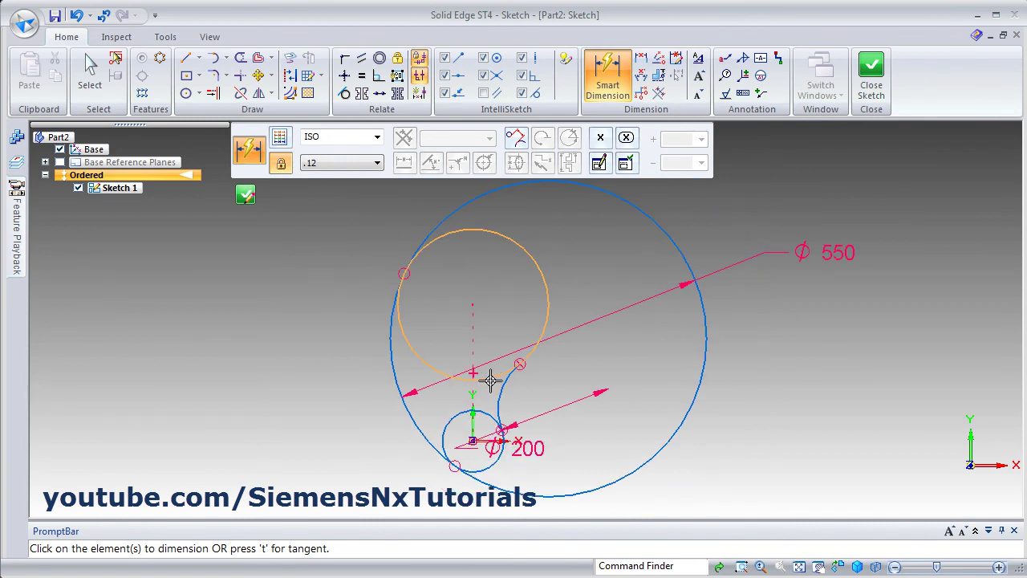
{"action": "key", "text": "Escape"}
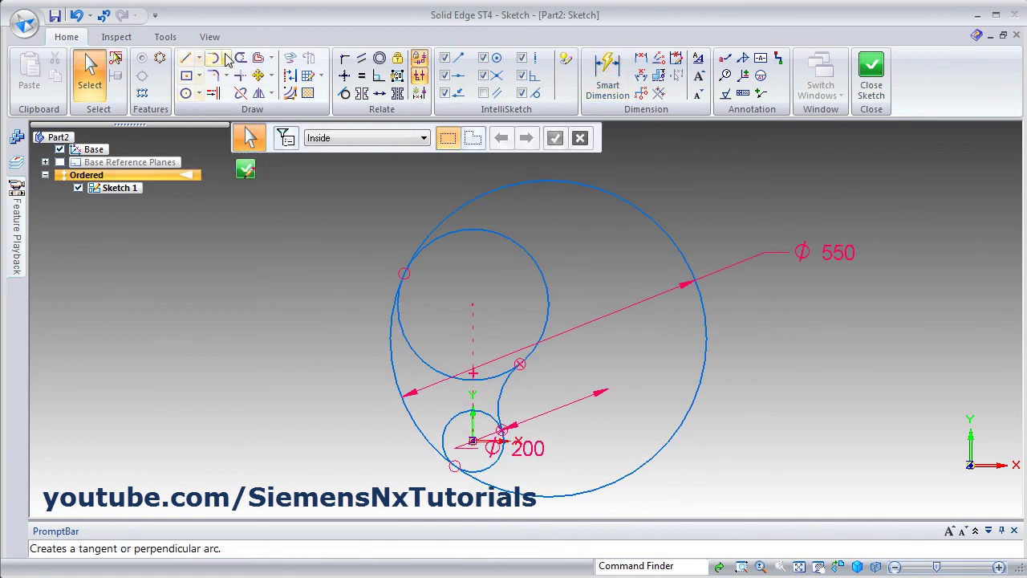